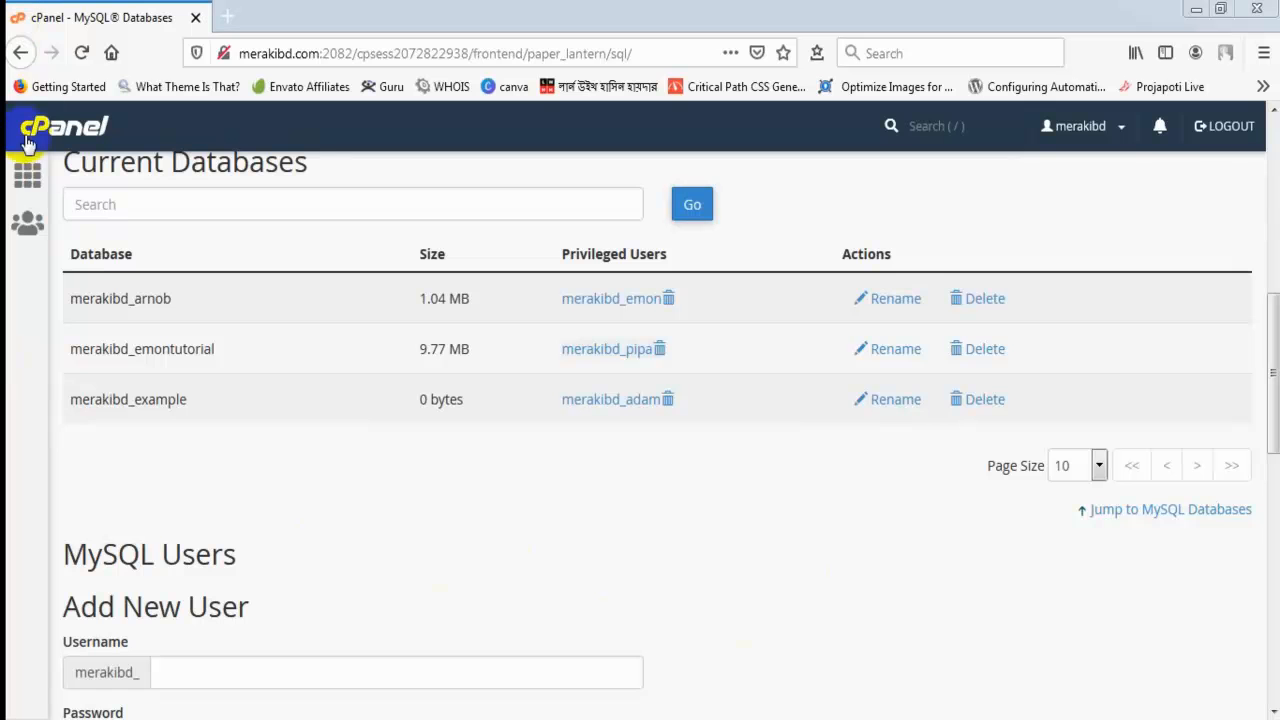
# Return to the cPanel main dashboard and open a new private browsing tab
pyautogui.click(27, 175)
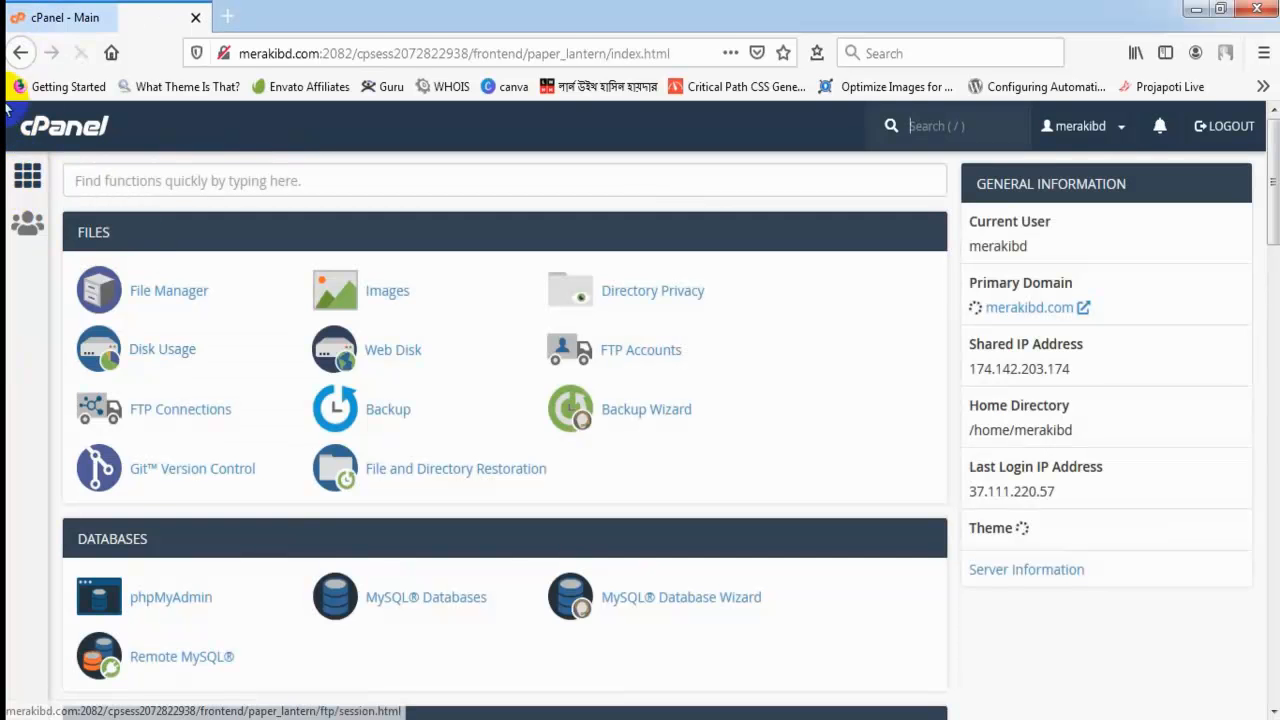
pyautogui.click(231, 18)
# Load wordpress.org/latest.zip in the private tab to start the WordPress download
pyautogui.click(323, 56)
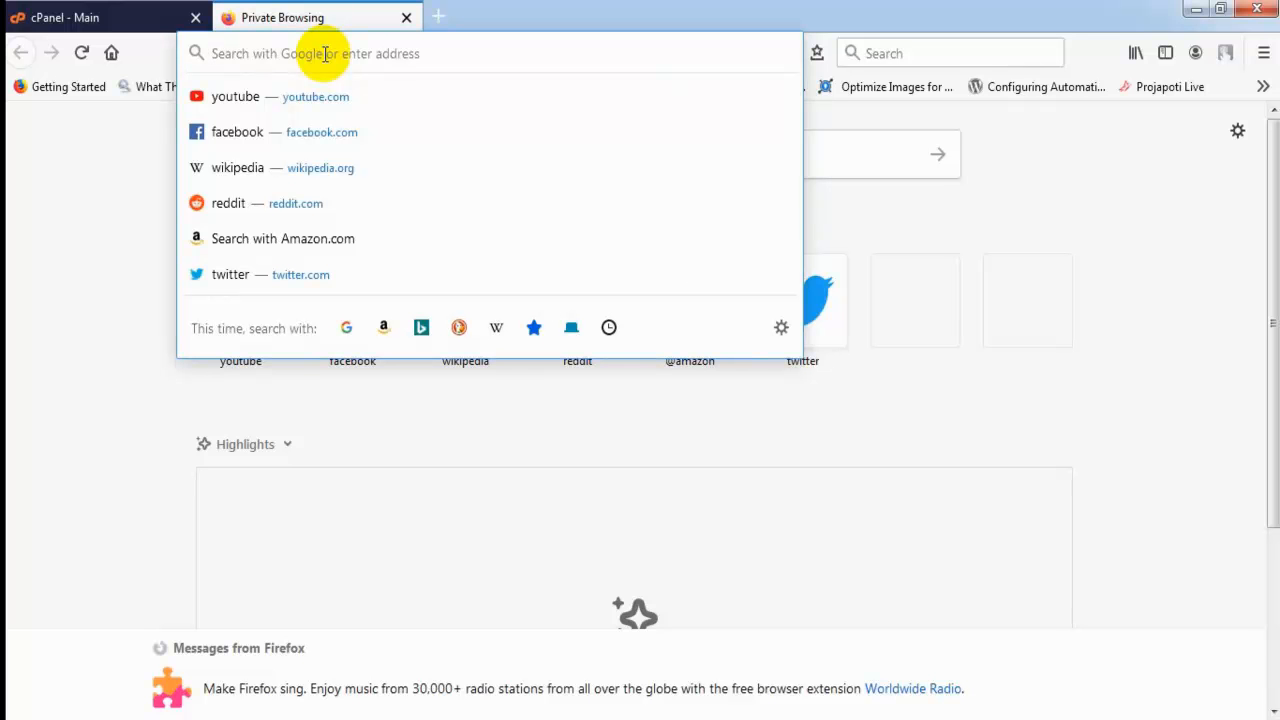
pyautogui.write('wordpress.')
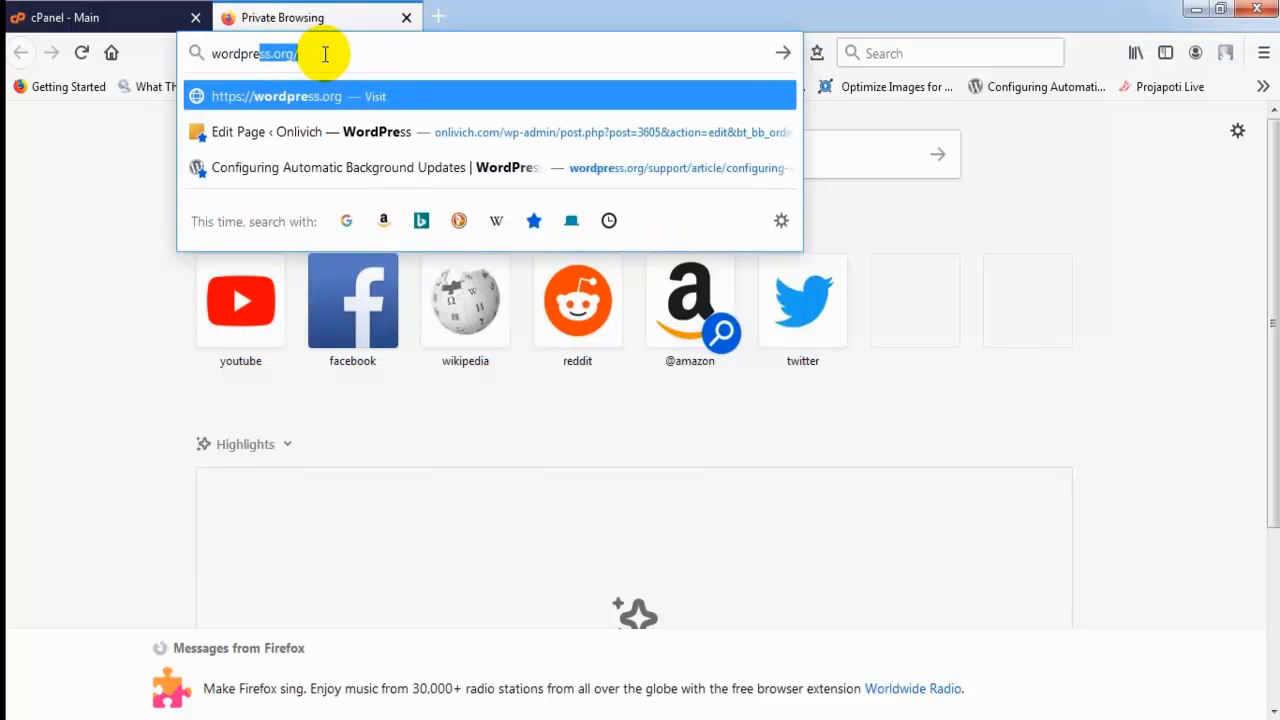
pyautogui.write('org')
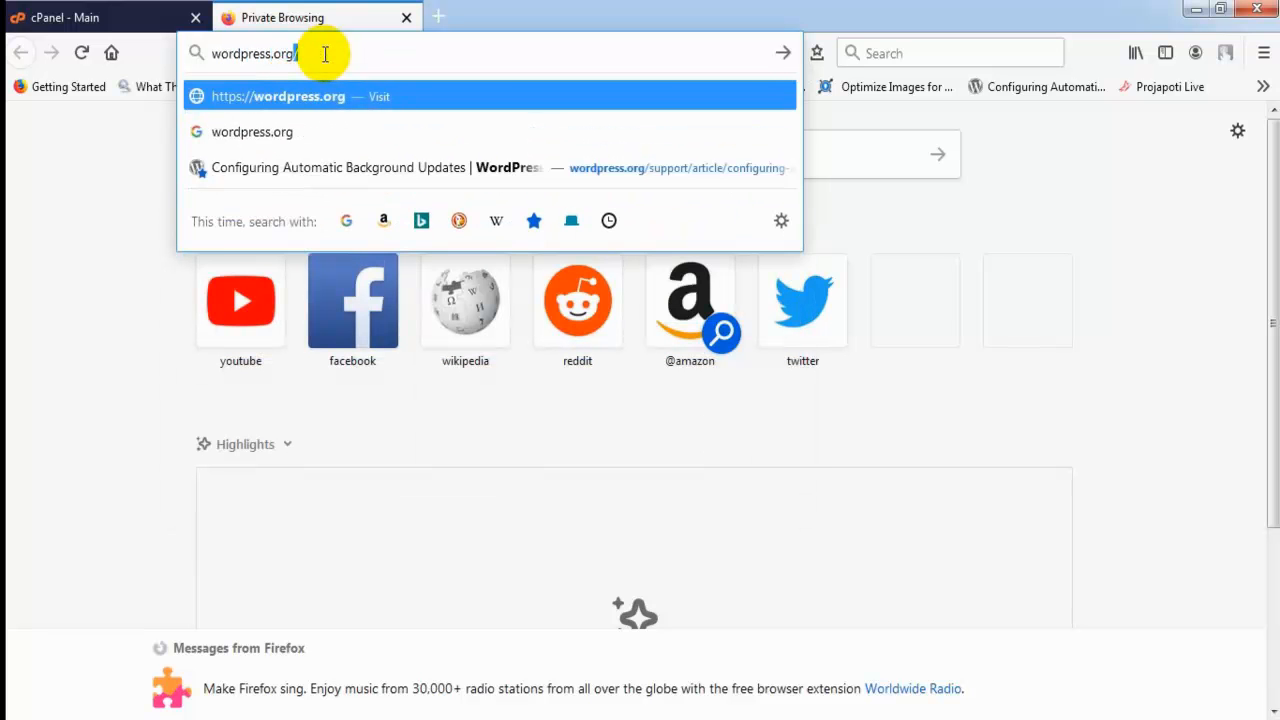
pyautogui.write('/la')
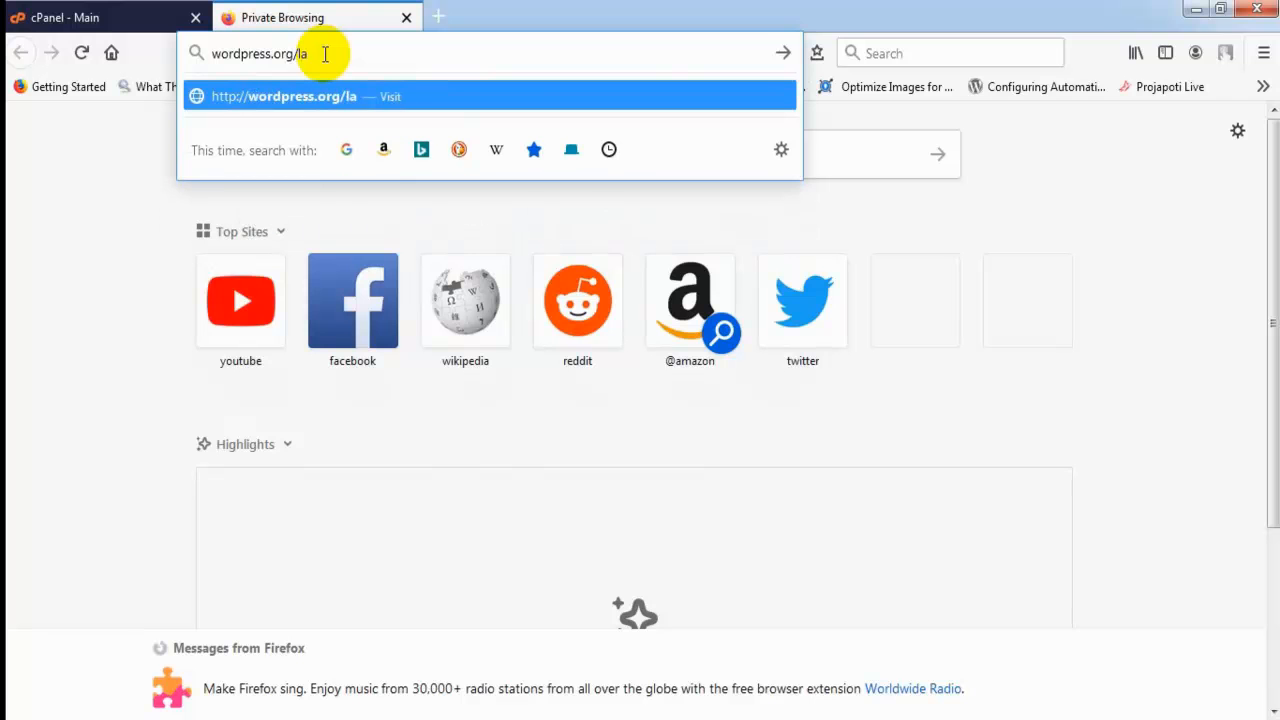
pyautogui.write('test.zip')
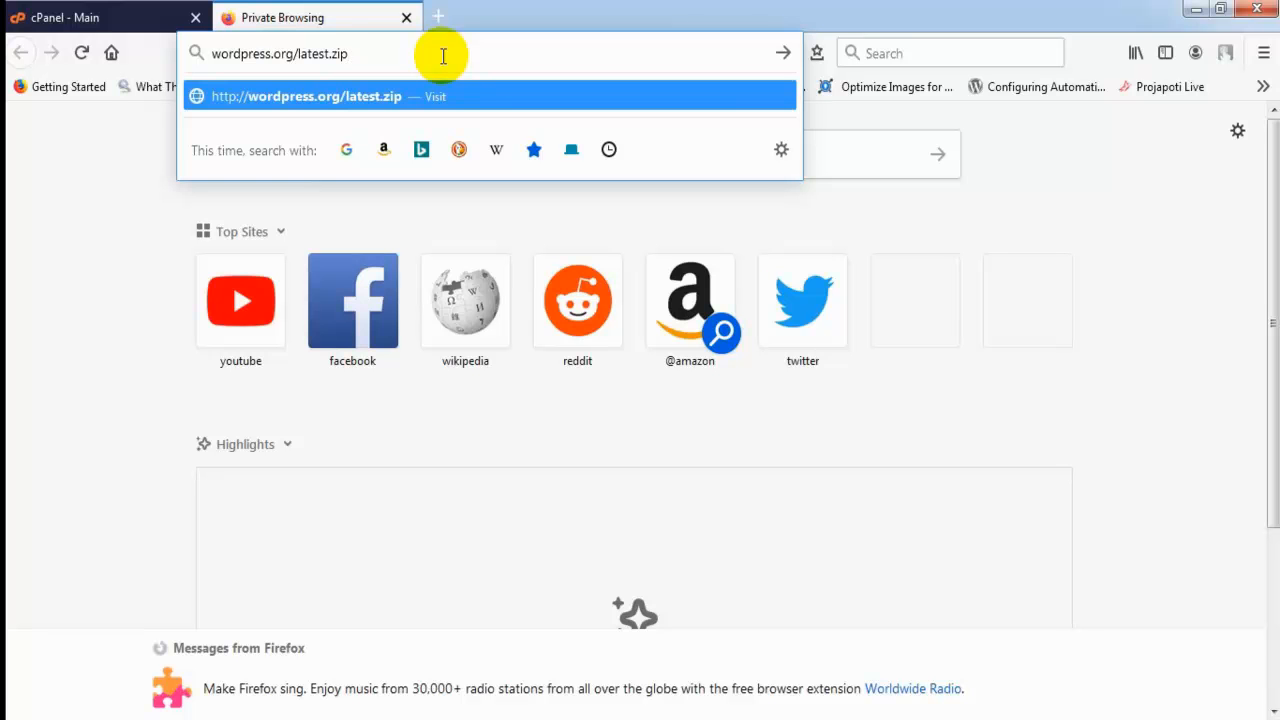
pyautogui.press('Return')
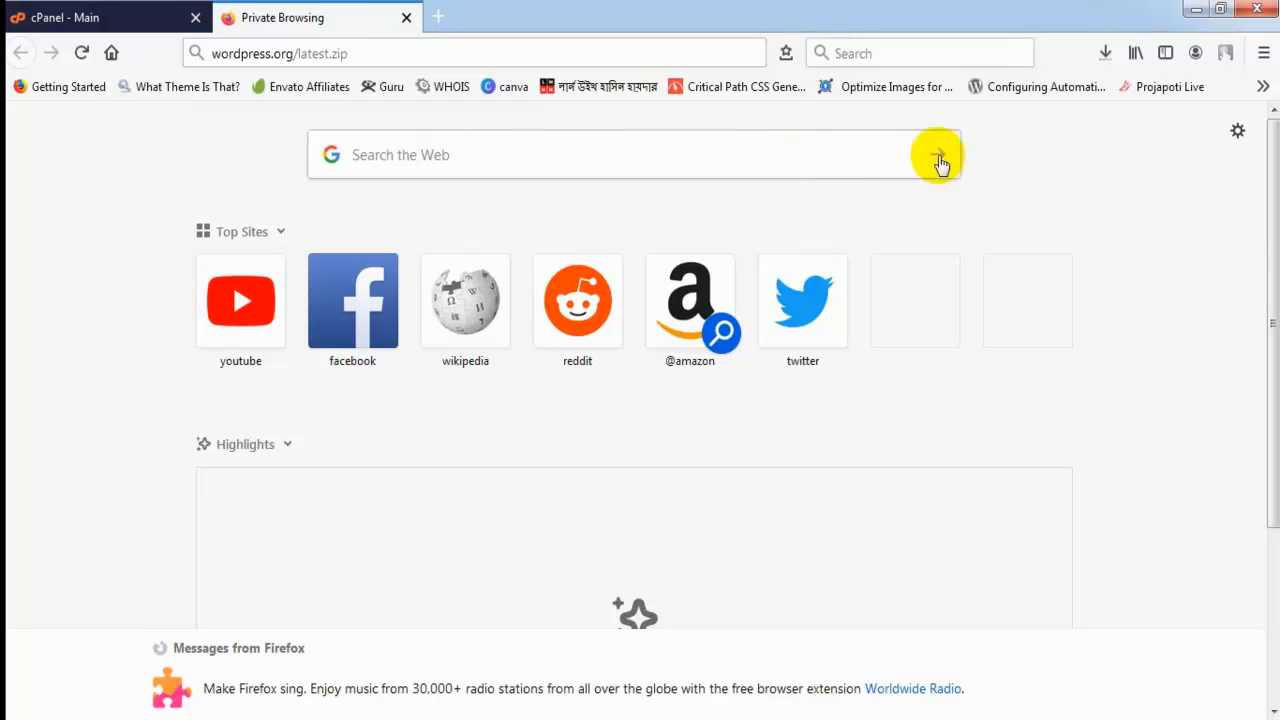
# Confirm wordpress-5.5.3.zip (13.4 MB) downloaded, view it in its folder, then minimize Firefox
pyautogui.click(1108, 51)
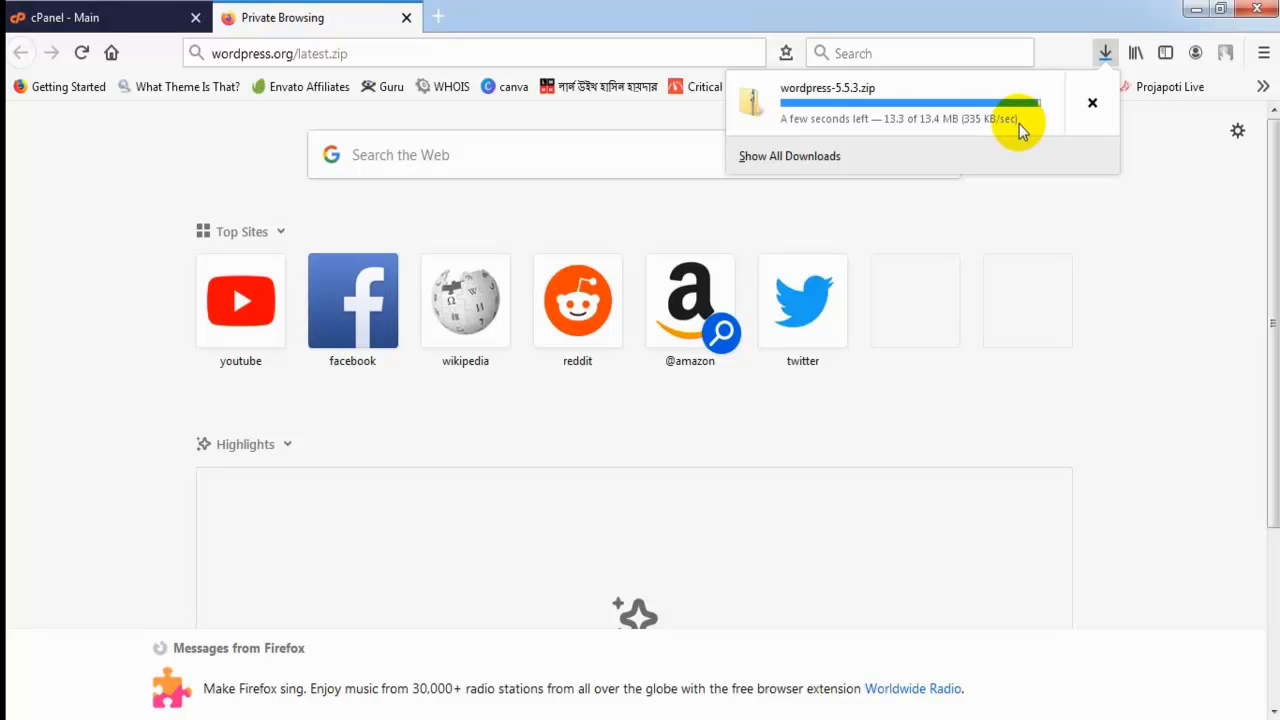
pyautogui.click(1082, 17)
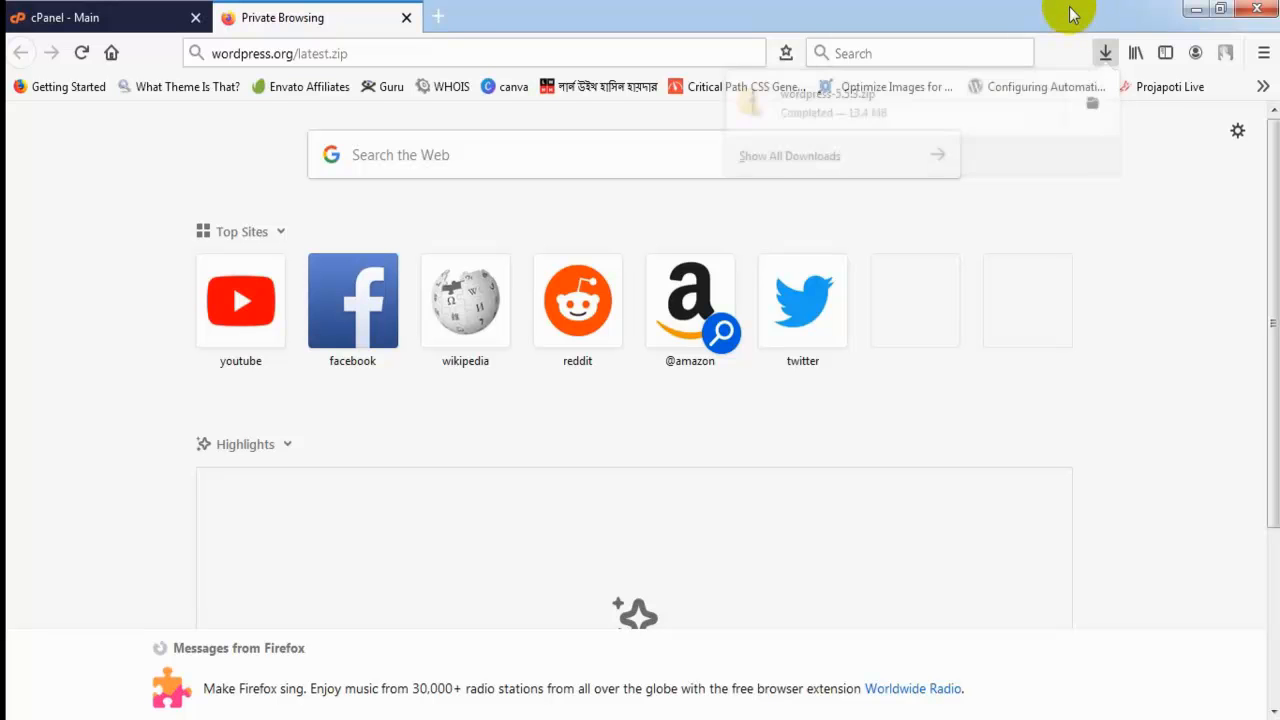
pyautogui.click(1105, 55)
pyautogui.click(1091, 100)
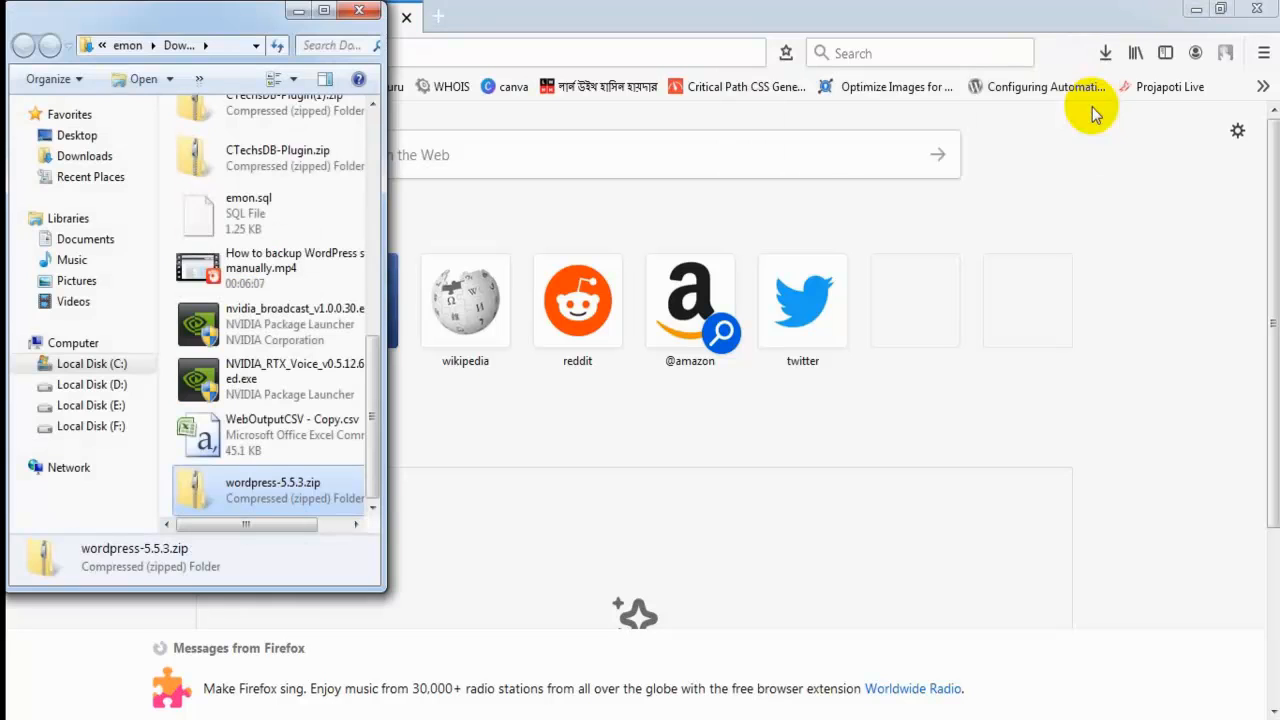
pyautogui.click(358, 11)
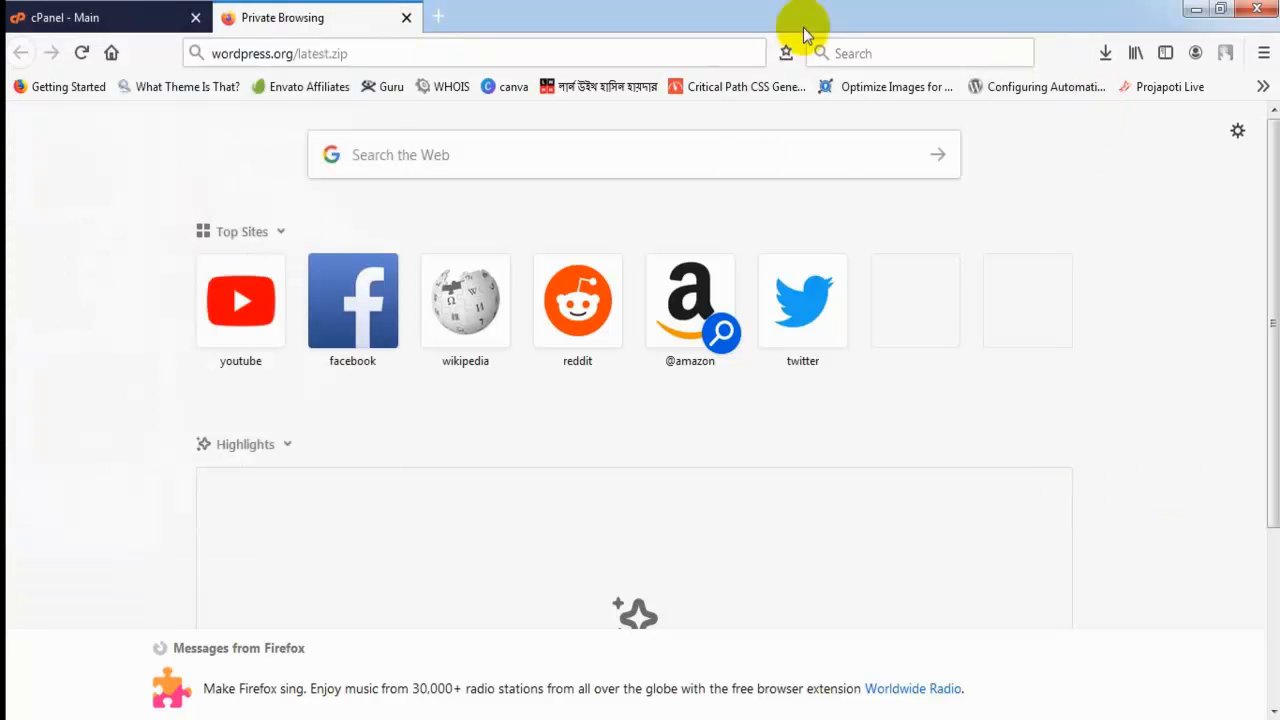
pyautogui.click(1194, 10)
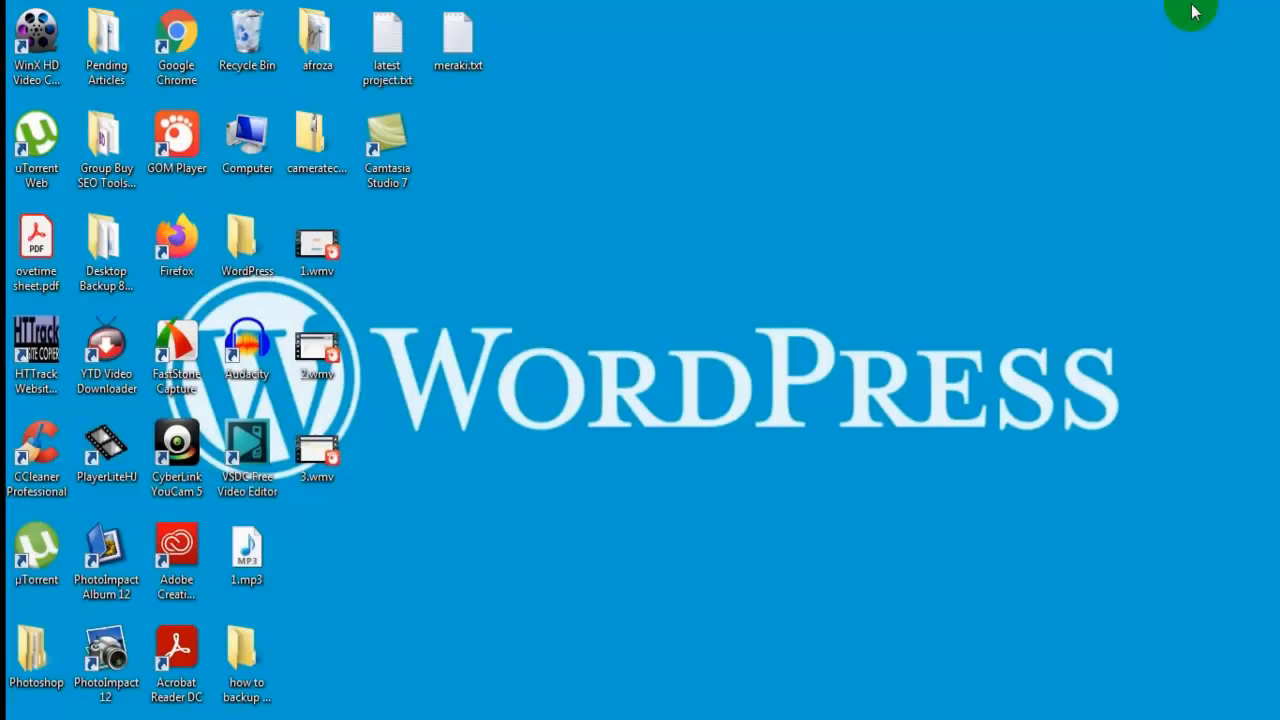
pyautogui.doubleClick(247, 140)
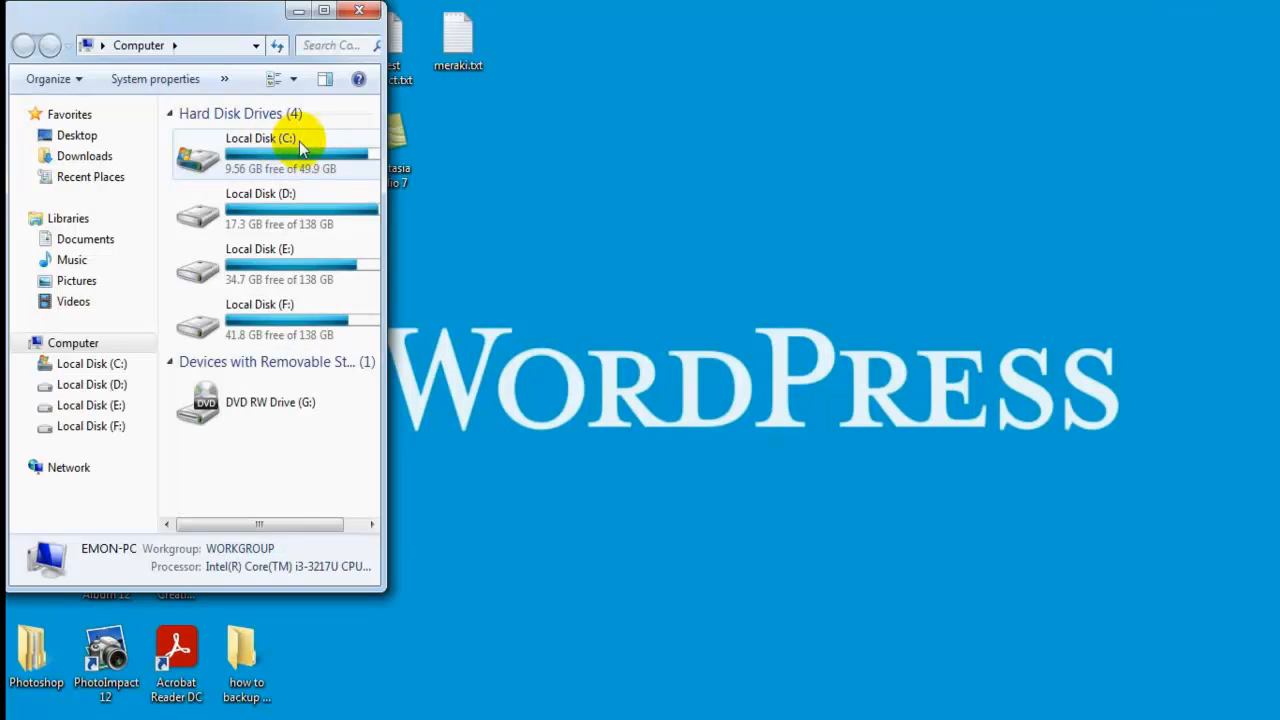
pyautogui.click(323, 10)
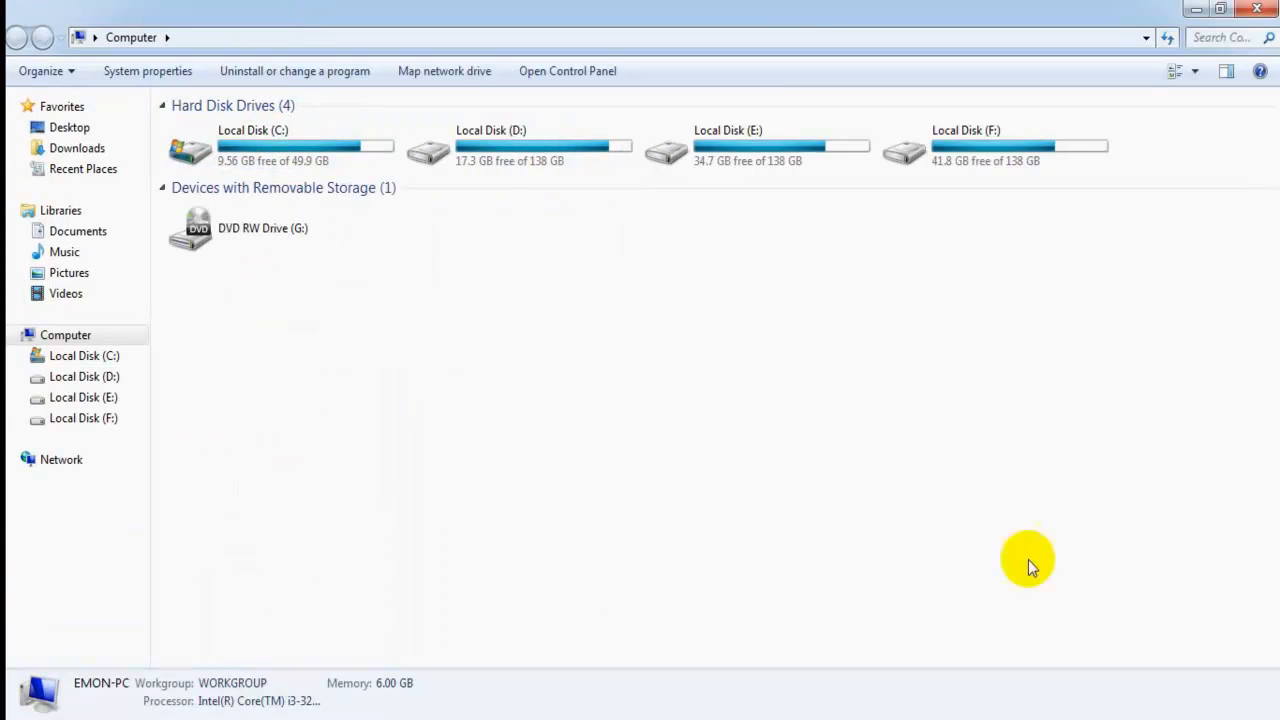
pyautogui.click(57, 150)
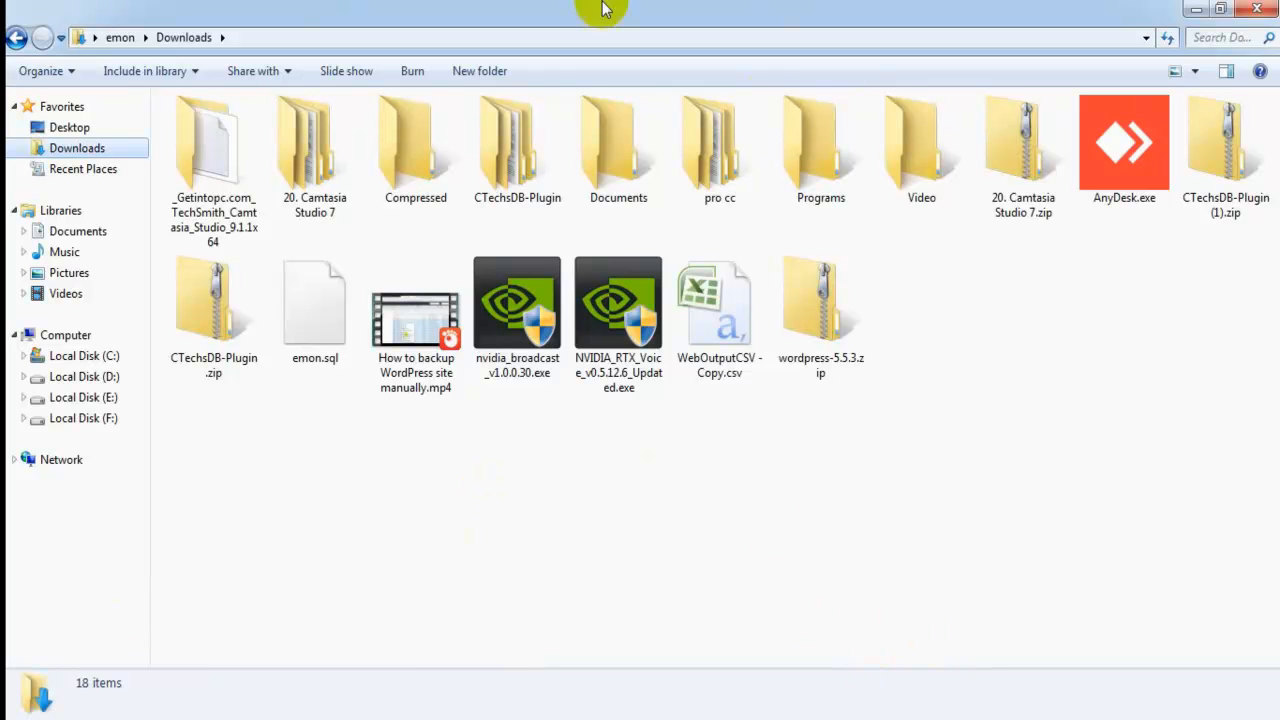
pyautogui.click(825, 345)
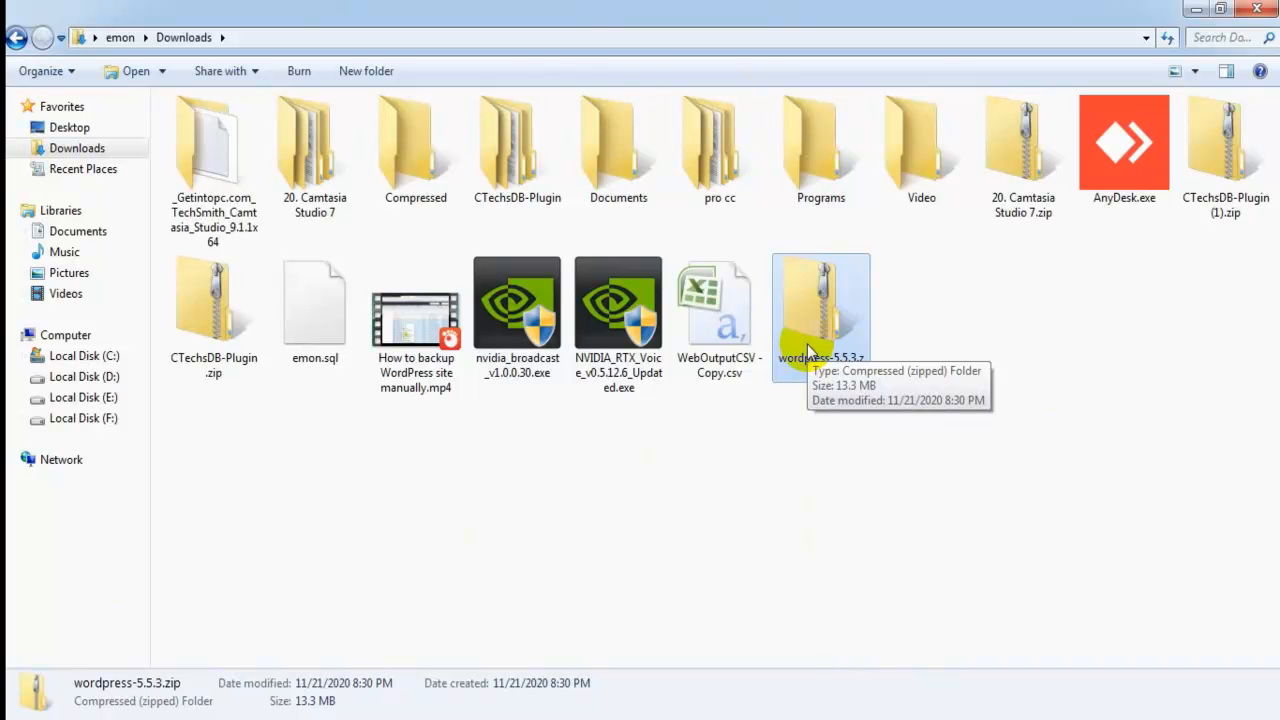
pyautogui.click(1258, 8)
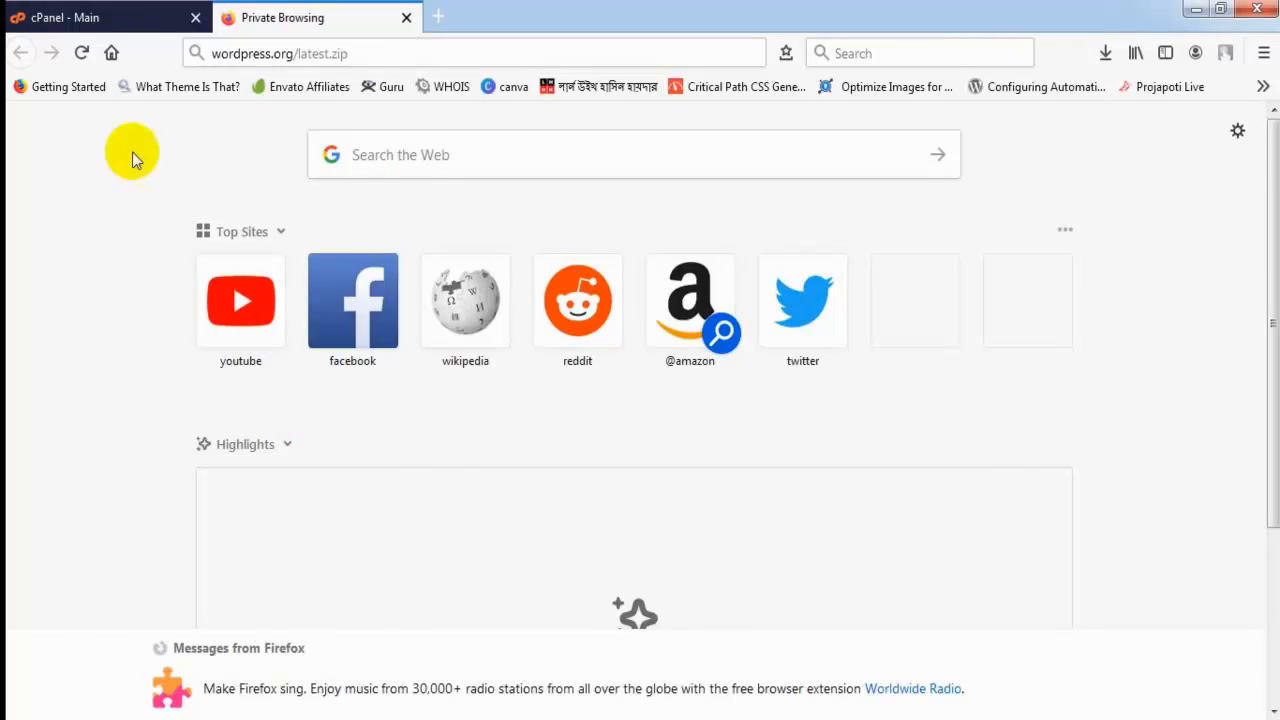
# Open File Manager, select public_html, and open its Upload page for /home/merakibd/public_html
pyautogui.click(110, 17)
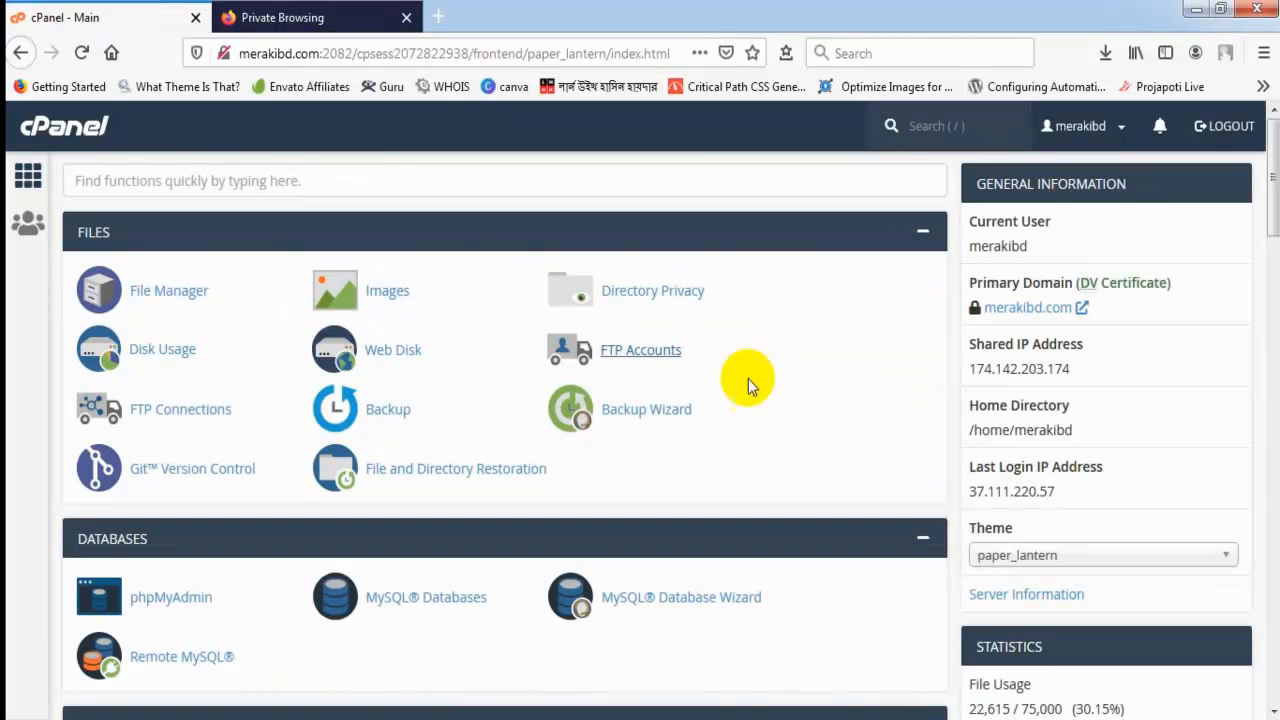
pyautogui.click(155, 290)
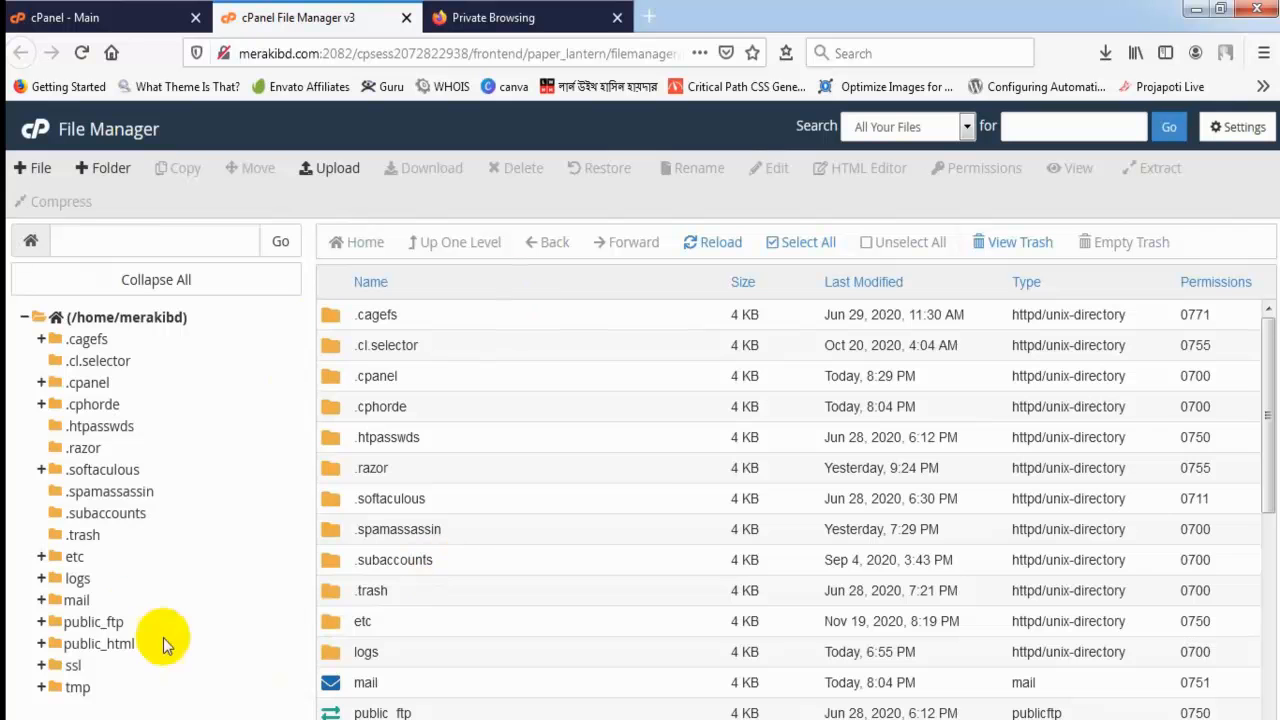
pyautogui.click(97, 645)
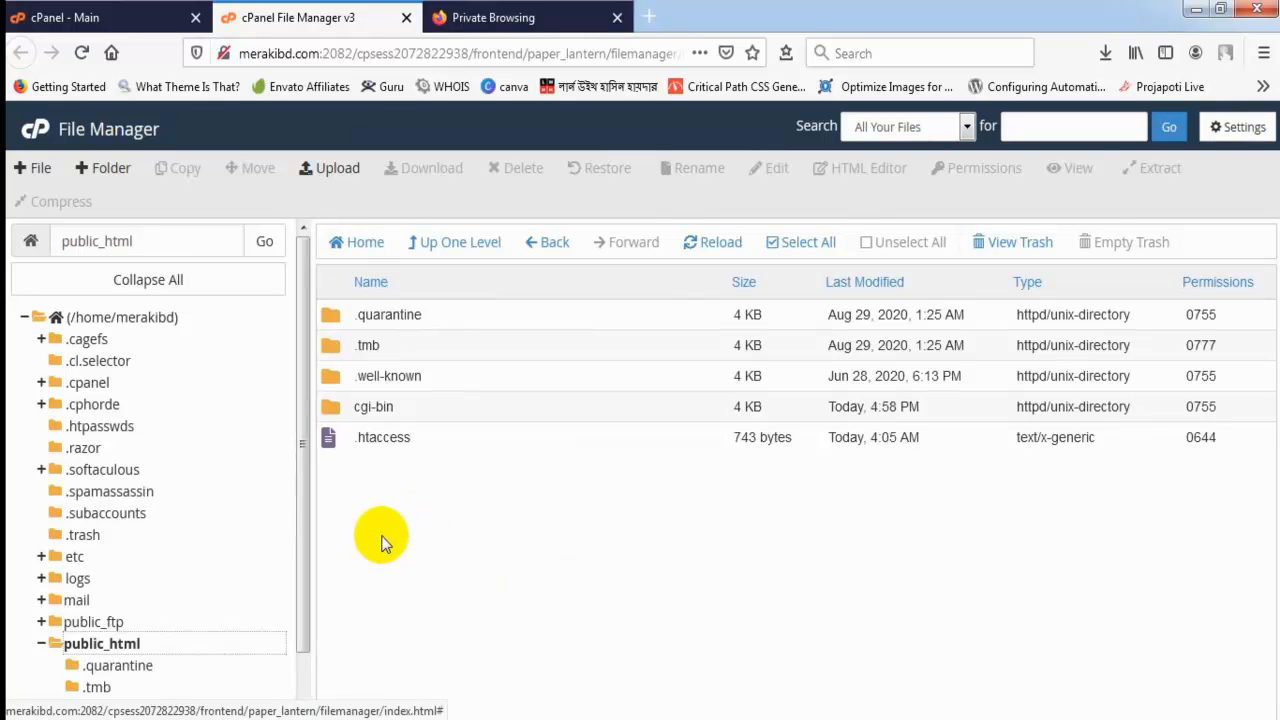
pyautogui.click(339, 170)
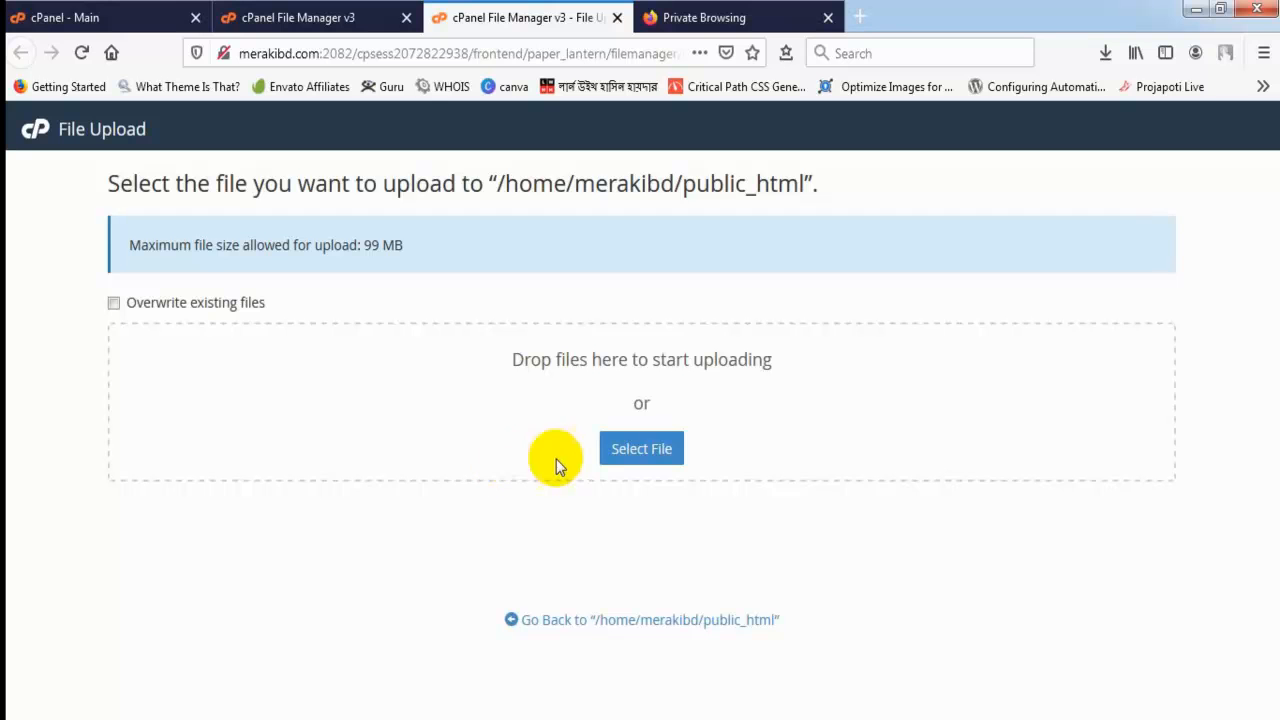
# Choose wordpress-5.5.3.zip from Downloads and upload it fully (13.36 MB, 100%)
pyautogui.click(640, 452)
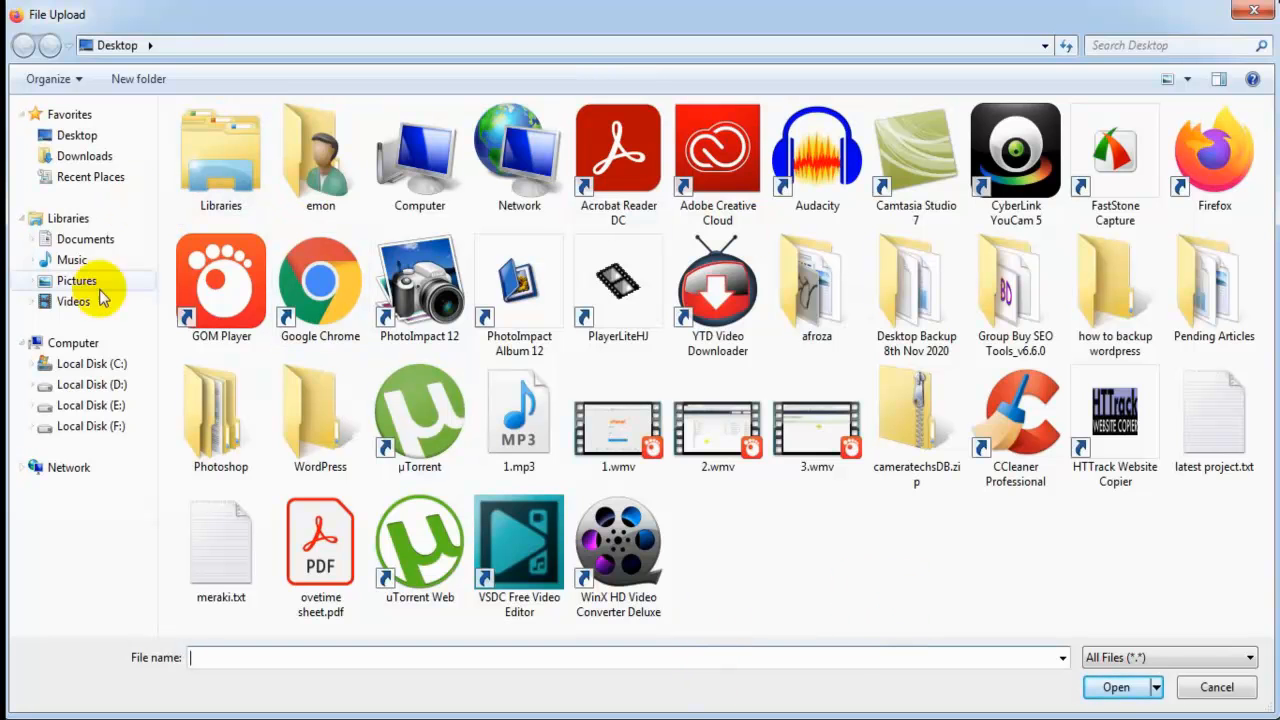
pyautogui.click(86, 157)
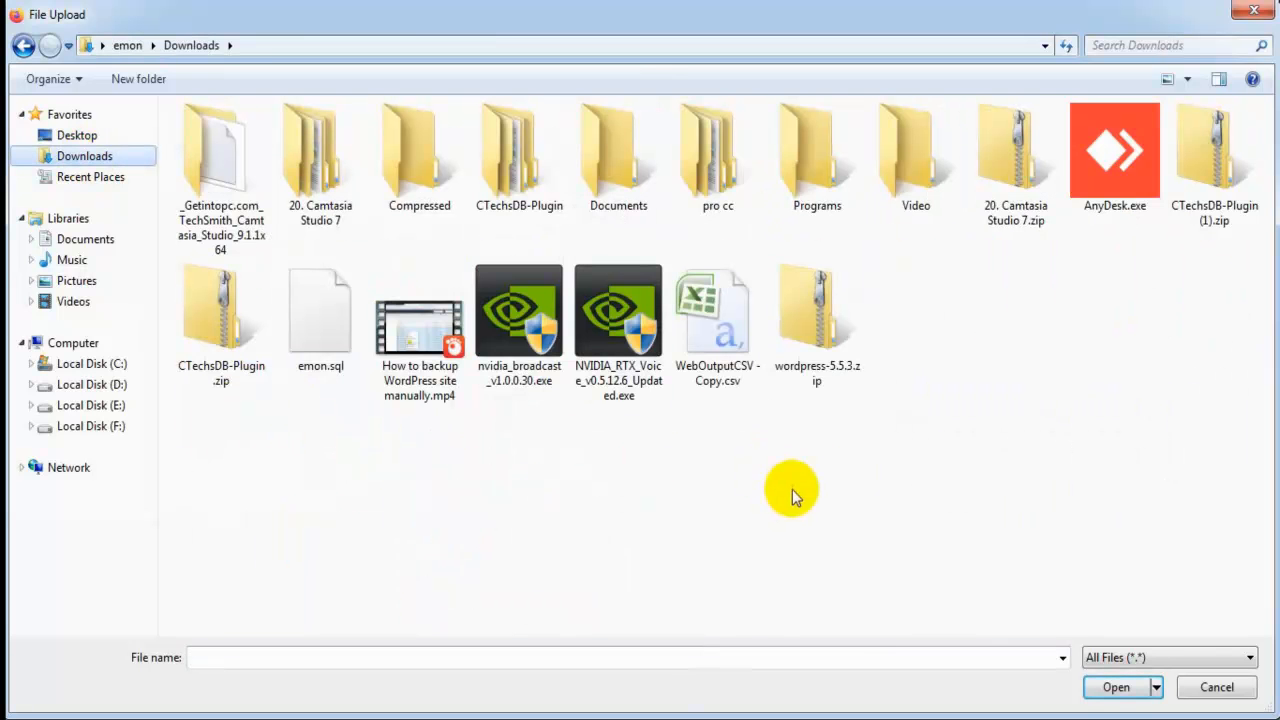
pyautogui.click(818, 348)
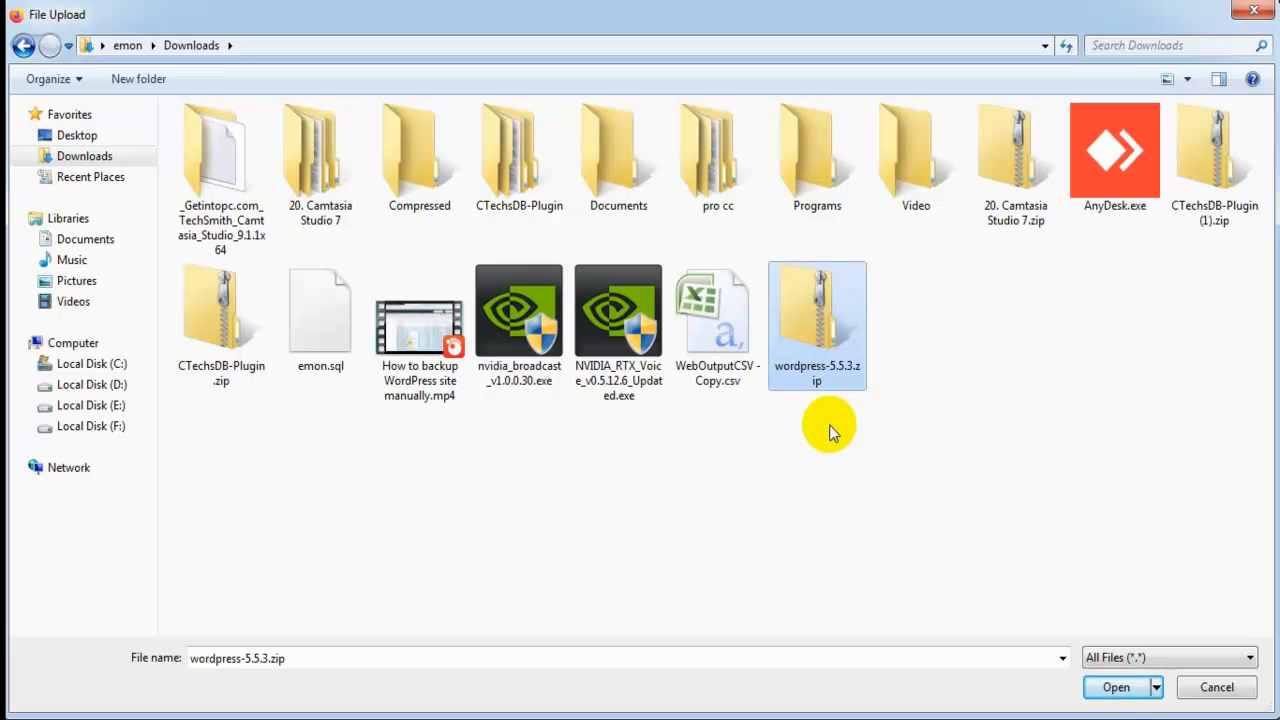
pyautogui.click(1116, 688)
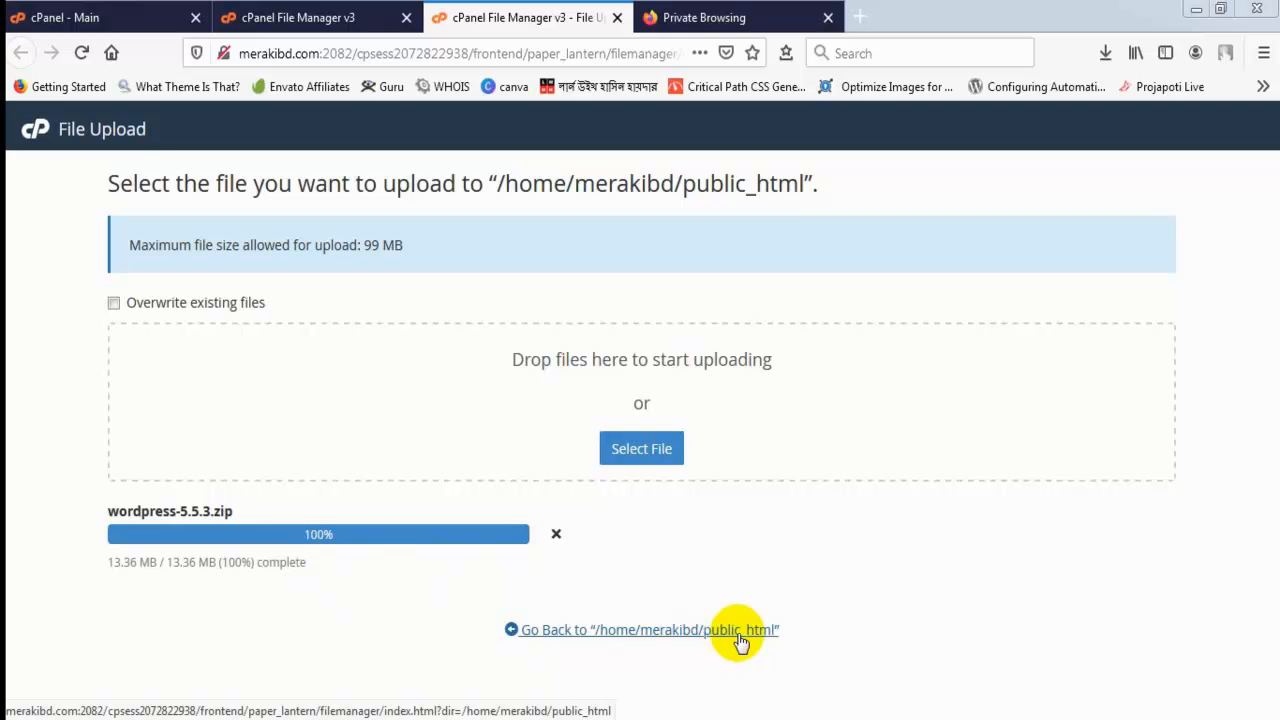
# Go back to the public_html listing, refresh it several times, then switch to the private tab
pyautogui.click(678, 631)
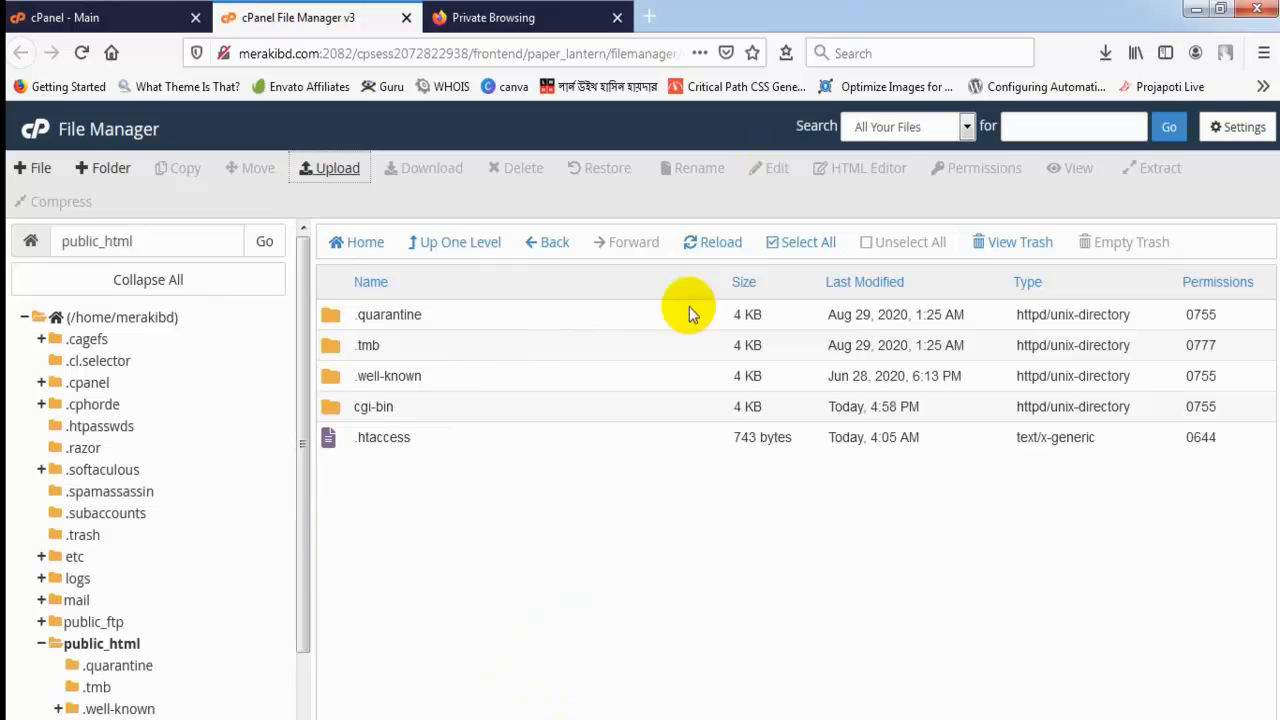
pyautogui.click(719, 243)
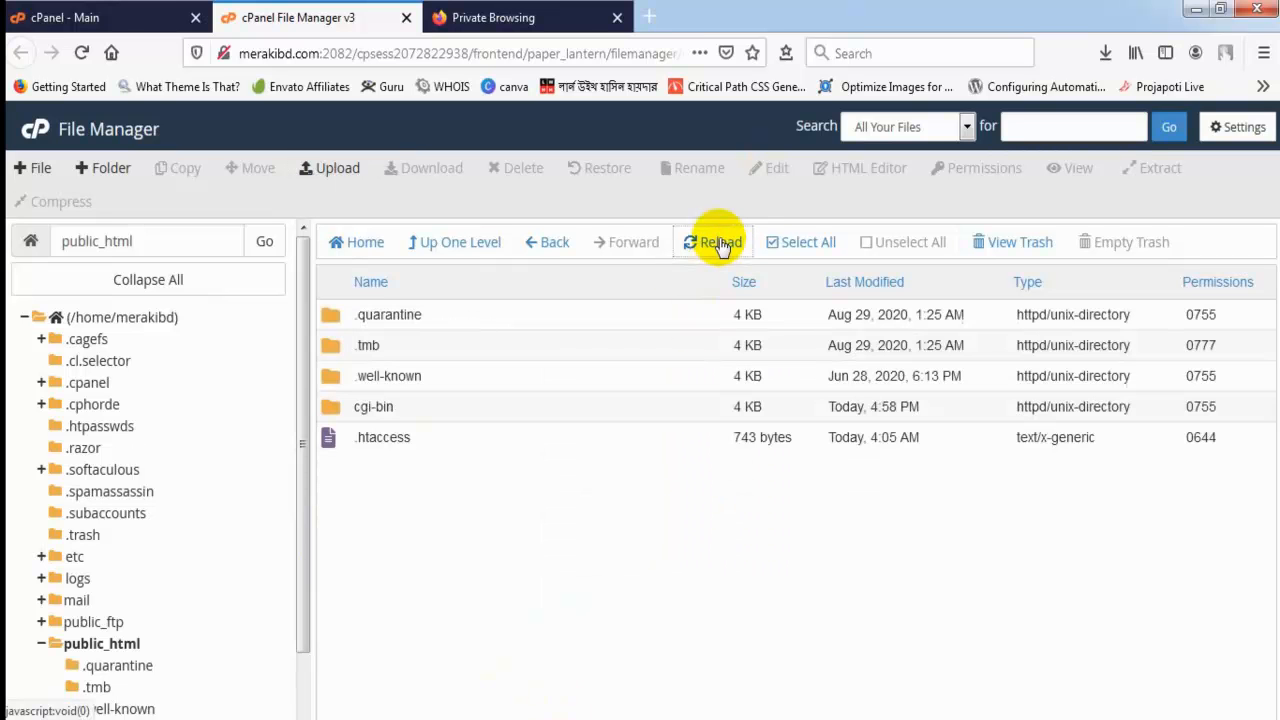
pyautogui.click(716, 248)
pyautogui.click(716, 250)
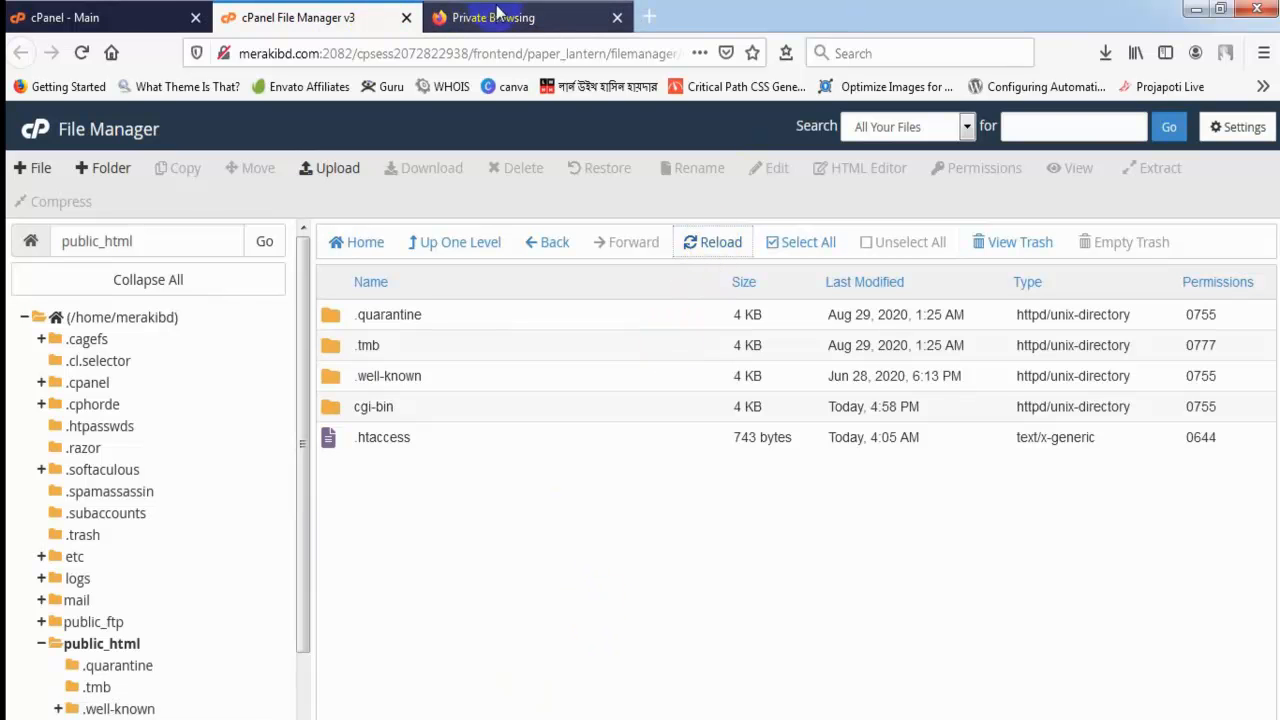
pyautogui.click(440, 18)
# Load merakibd.com, which shows File not found, then go back to File Manager
pyautogui.click(471, 50)
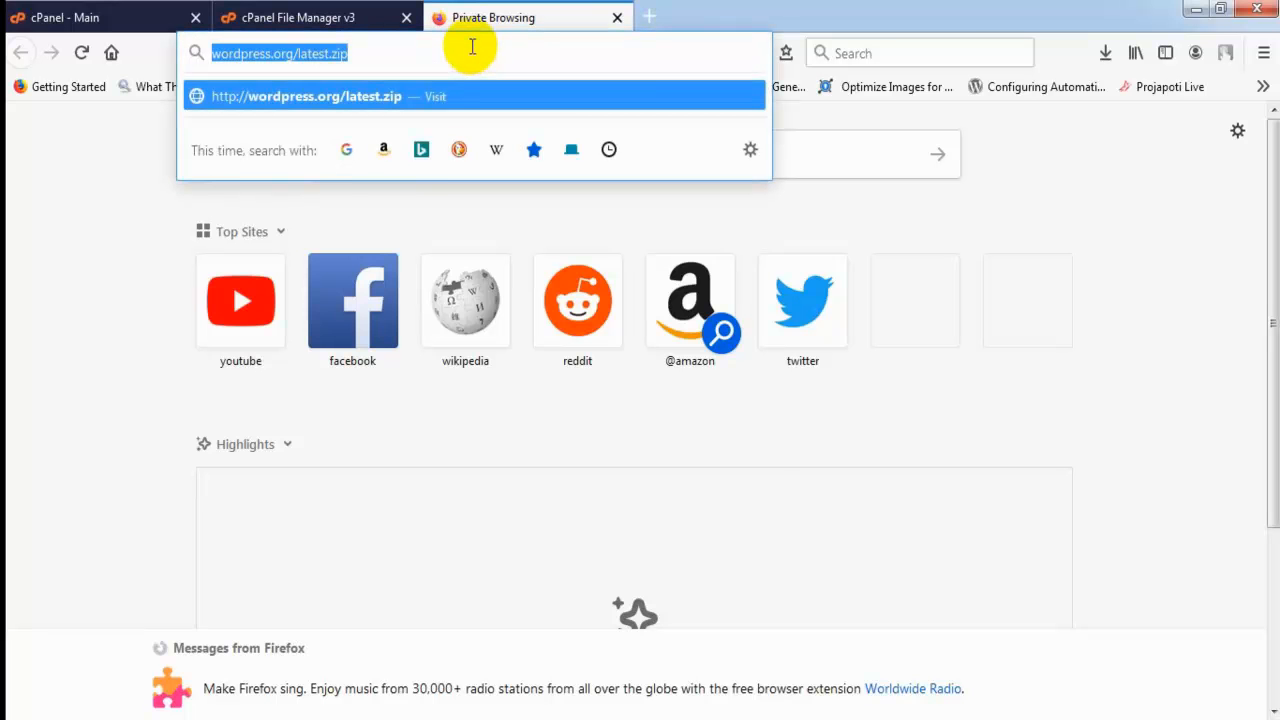
pyautogui.write('m')
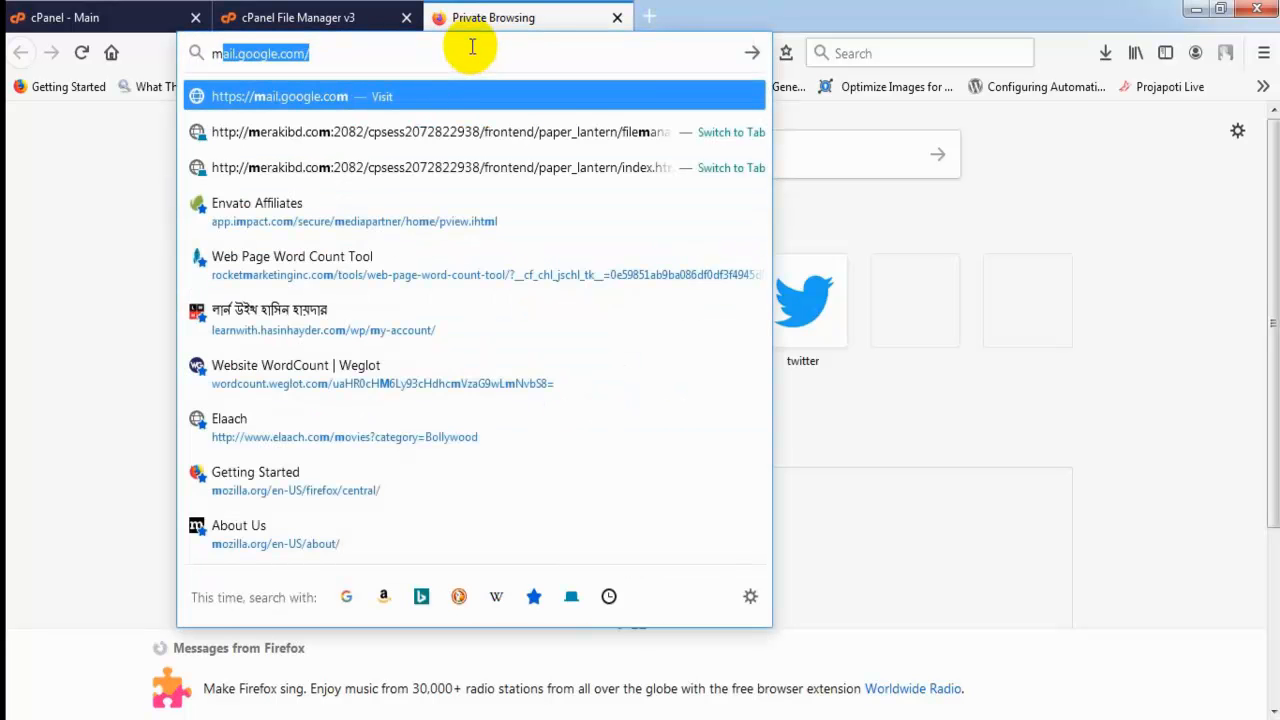
pyautogui.write('erakibd.com')
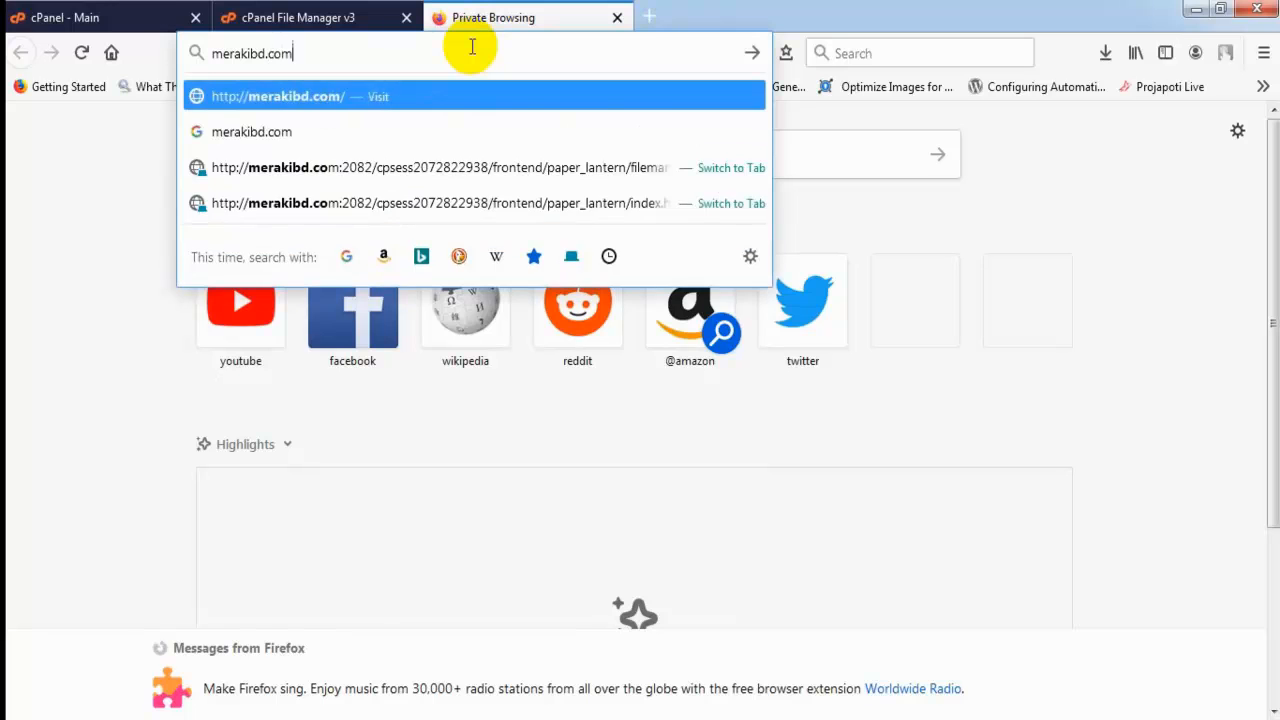
pyautogui.press('Return')
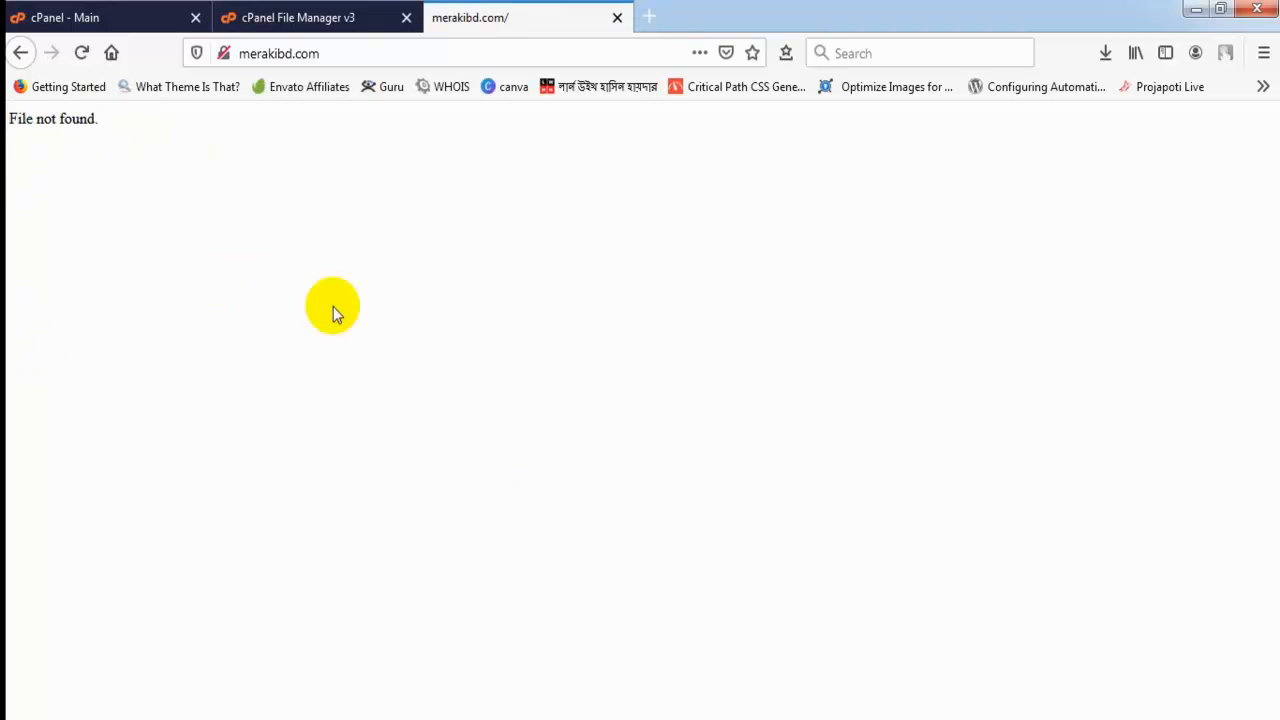
pyautogui.click(294, 16)
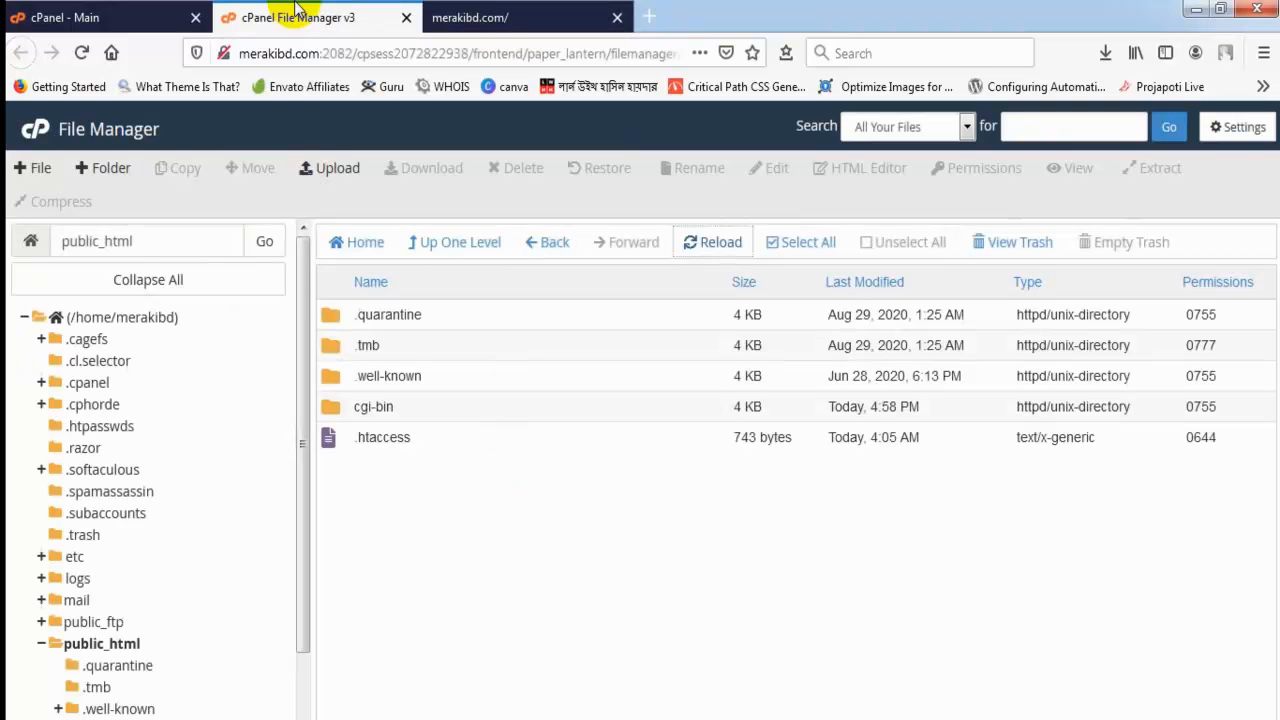
# Reload public_html four times until wordpress-5.5.3.zip (13.36 MB) is listed
pyautogui.click(714, 242)
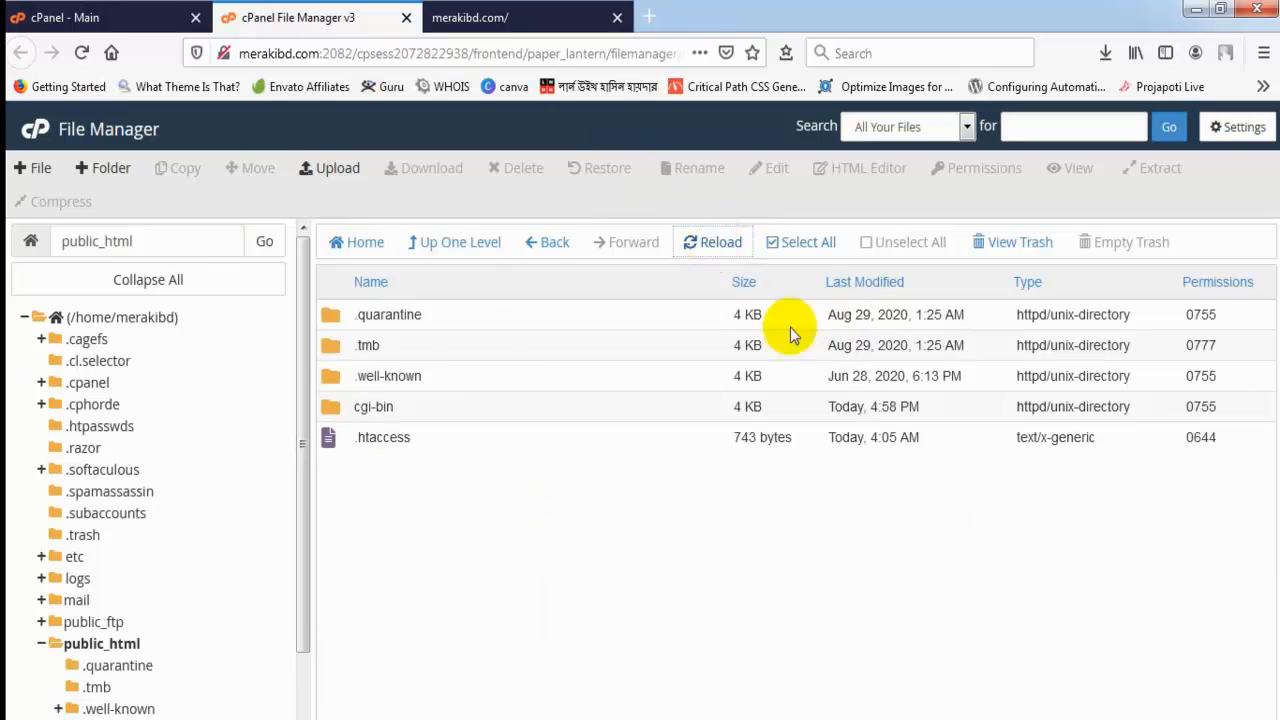
pyautogui.click(714, 247)
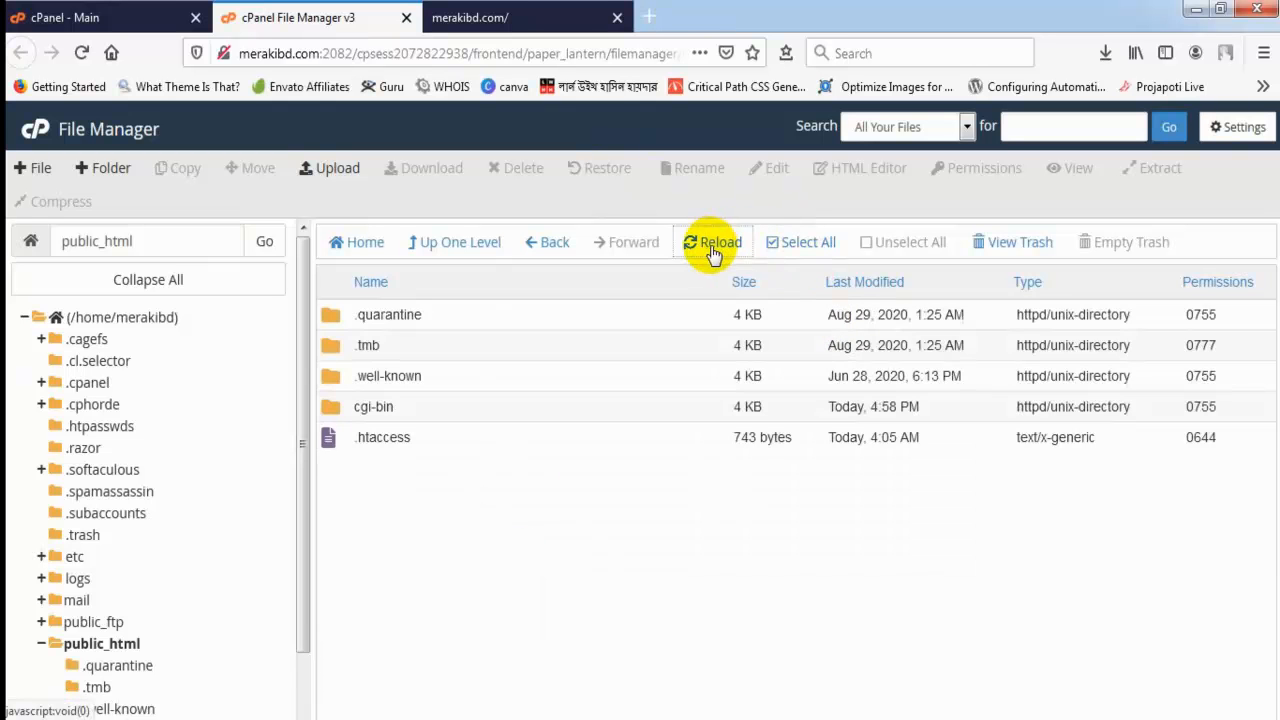
pyautogui.click(712, 250)
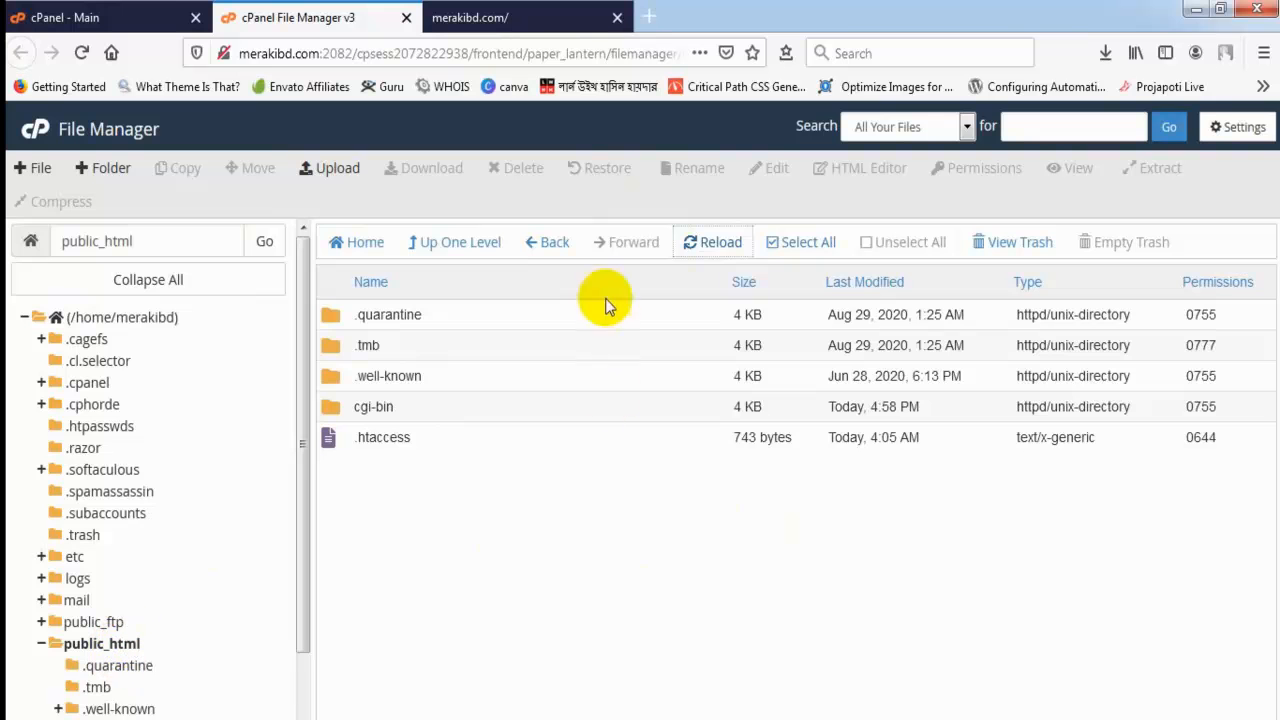
pyautogui.click(716, 247)
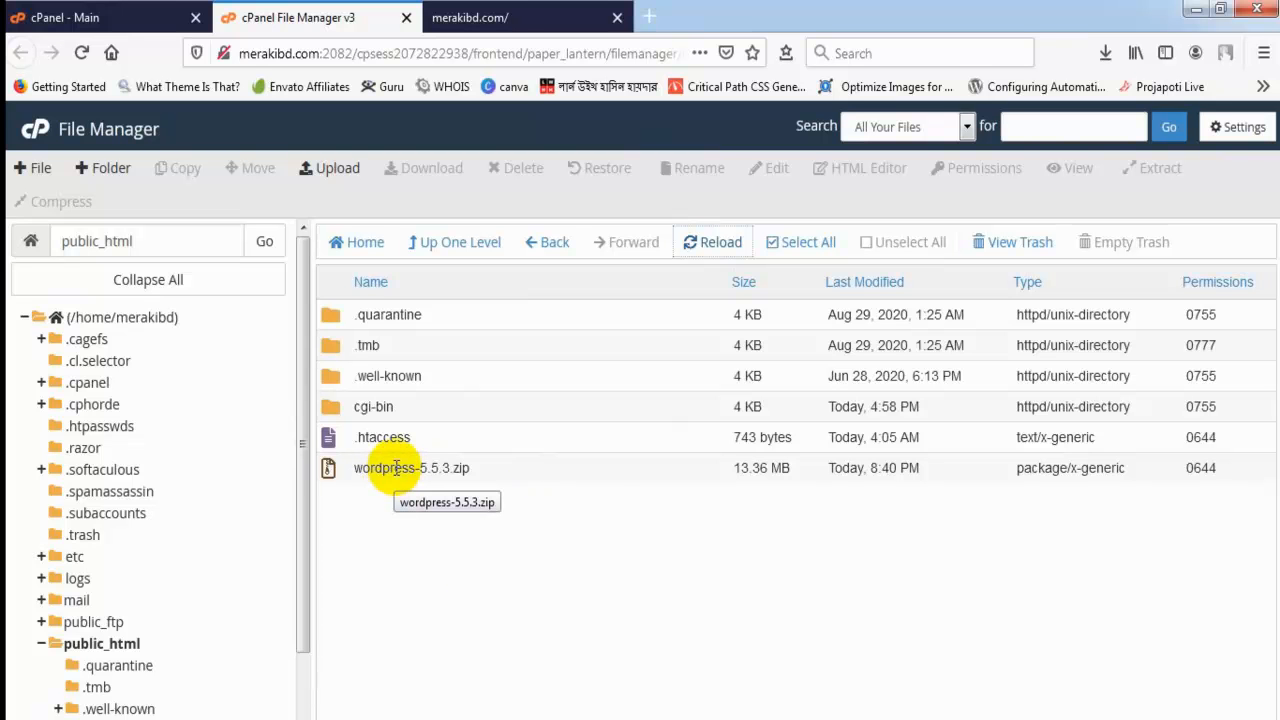
# Extract wordpress-5.5.3.zip into /public_html, creating a wordpress folder, and close the results
pyautogui.rightClick(396, 467)
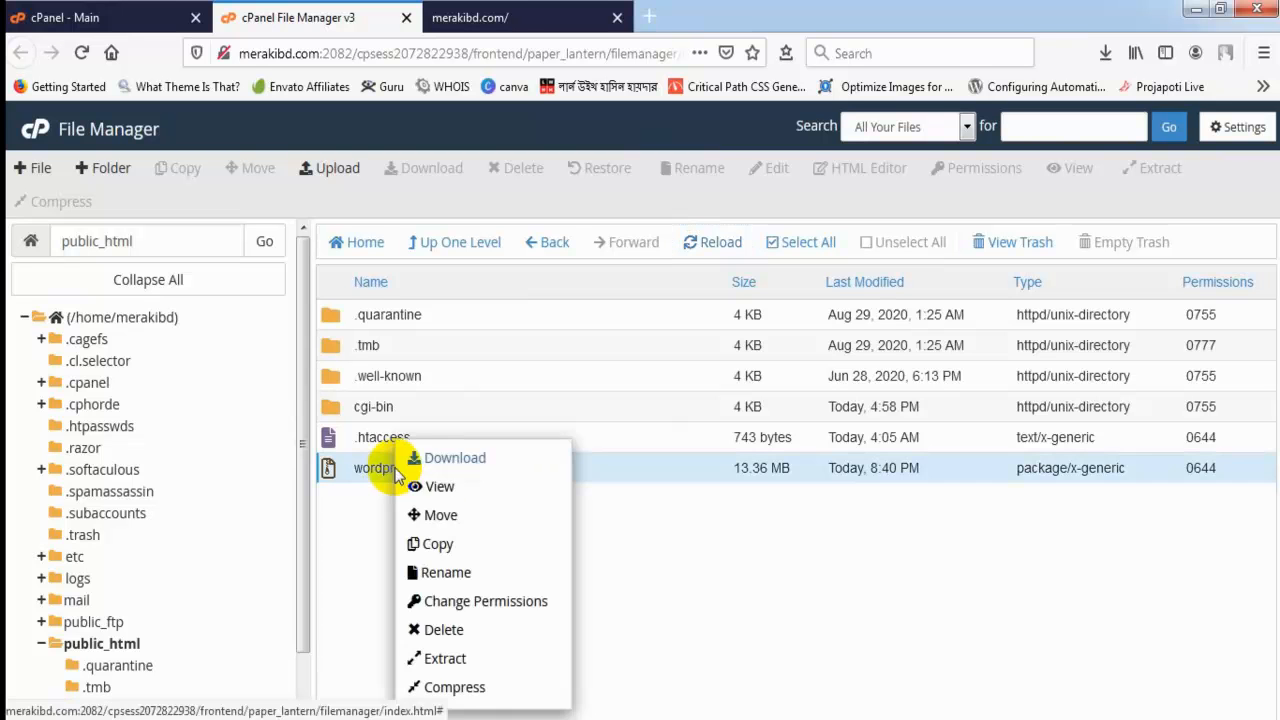
pyautogui.click(452, 662)
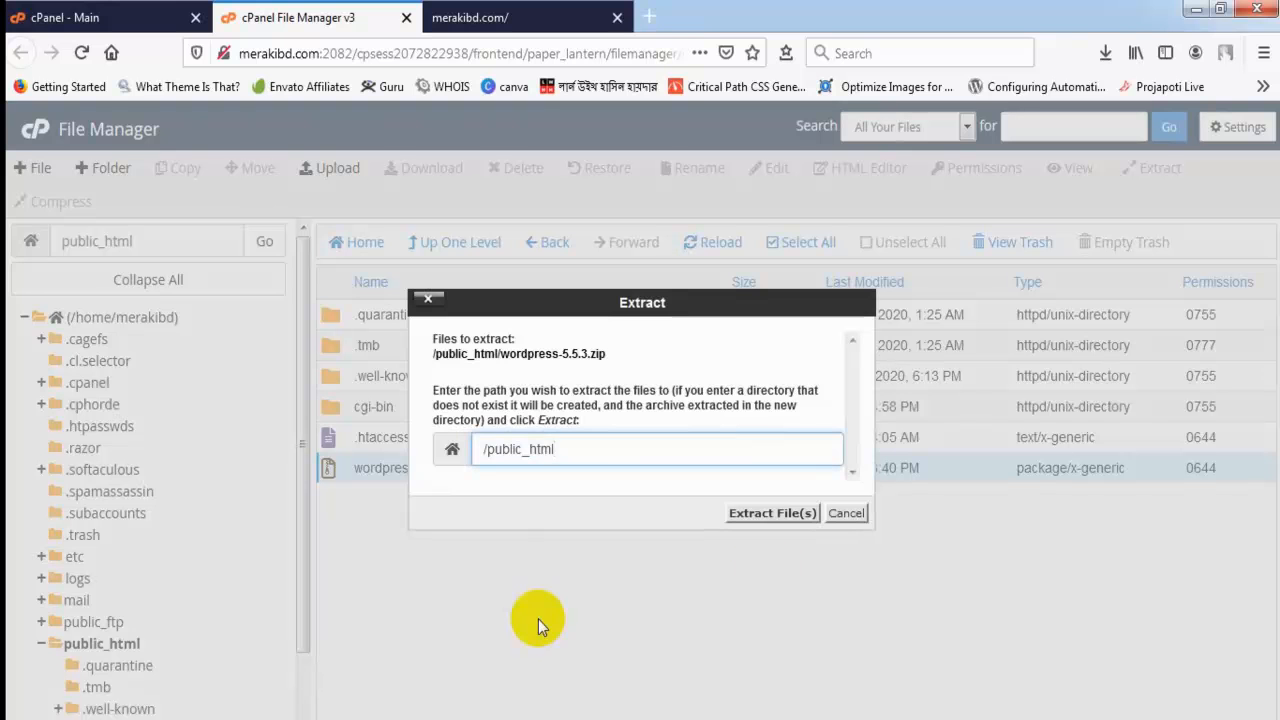
pyautogui.click(765, 521)
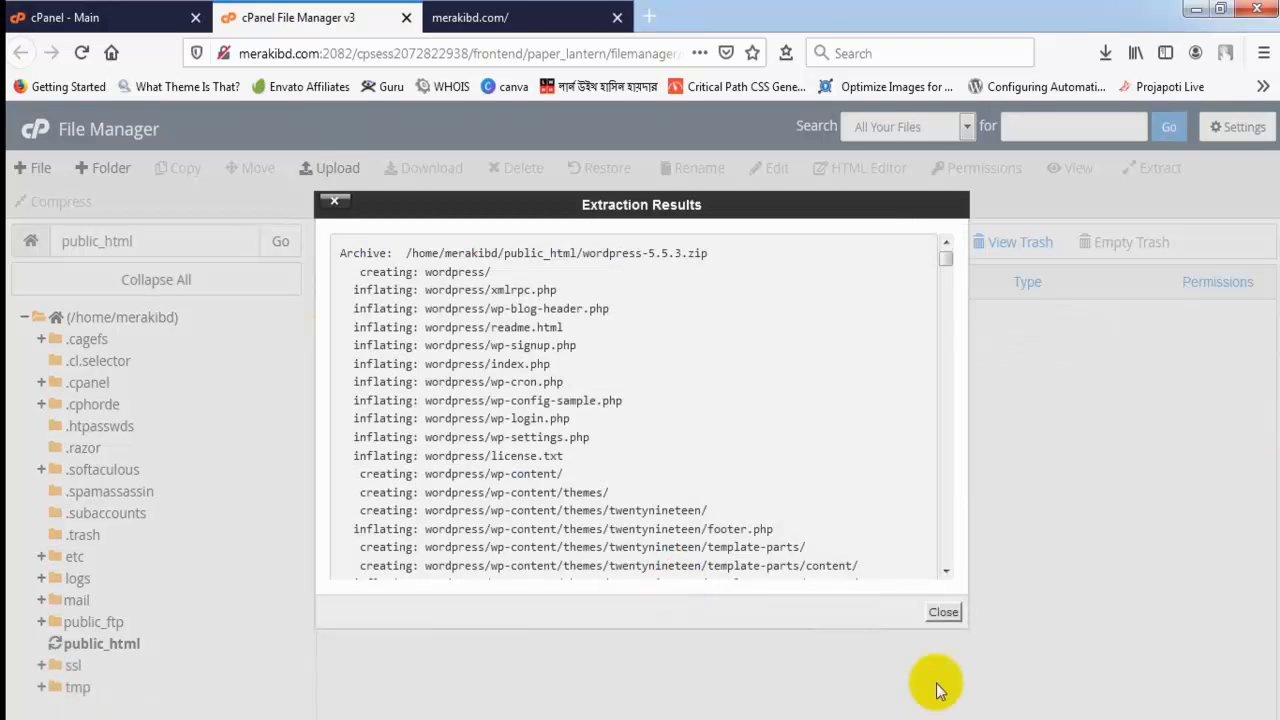
pyautogui.click(943, 613)
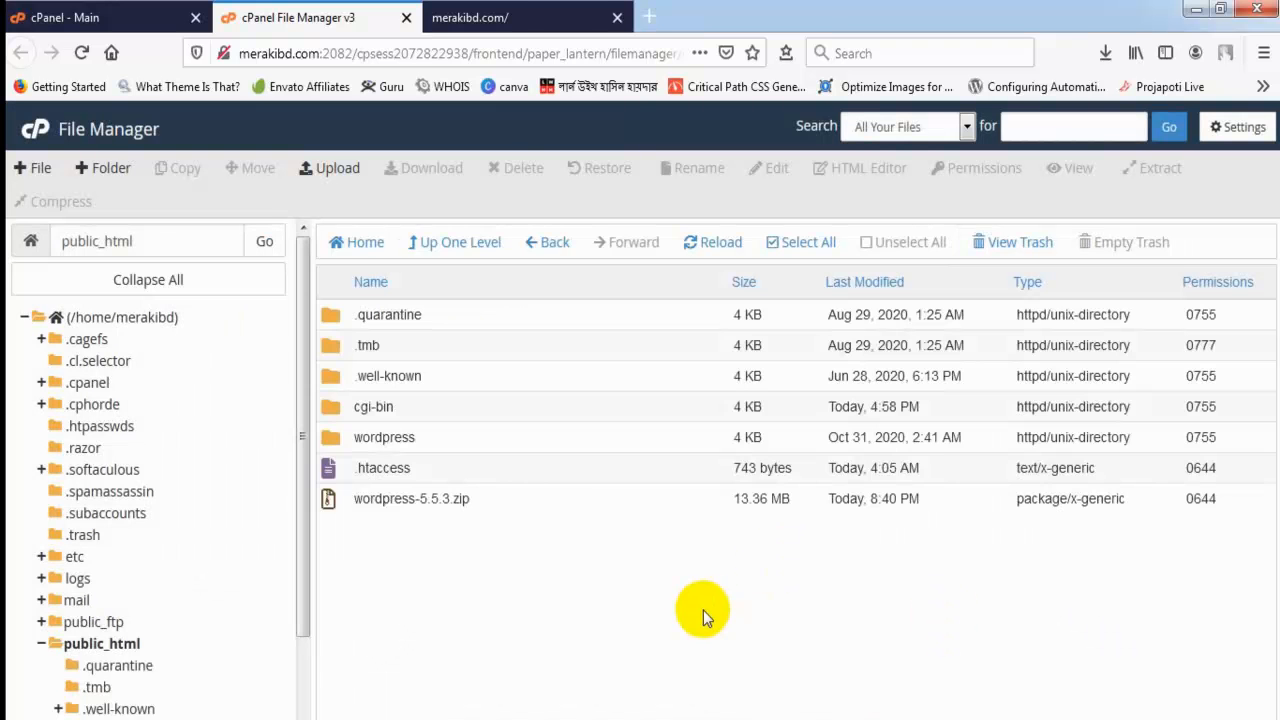
pyautogui.click(714, 242)
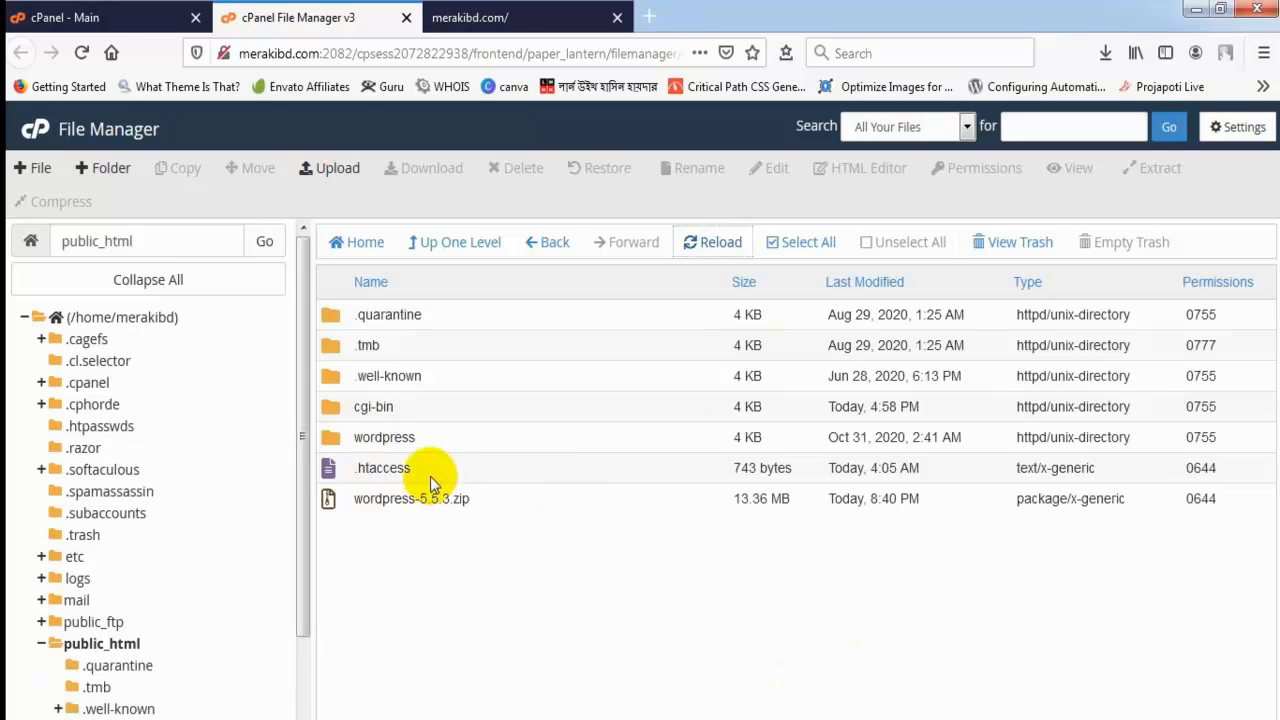
pyautogui.doubleClick(350, 440)
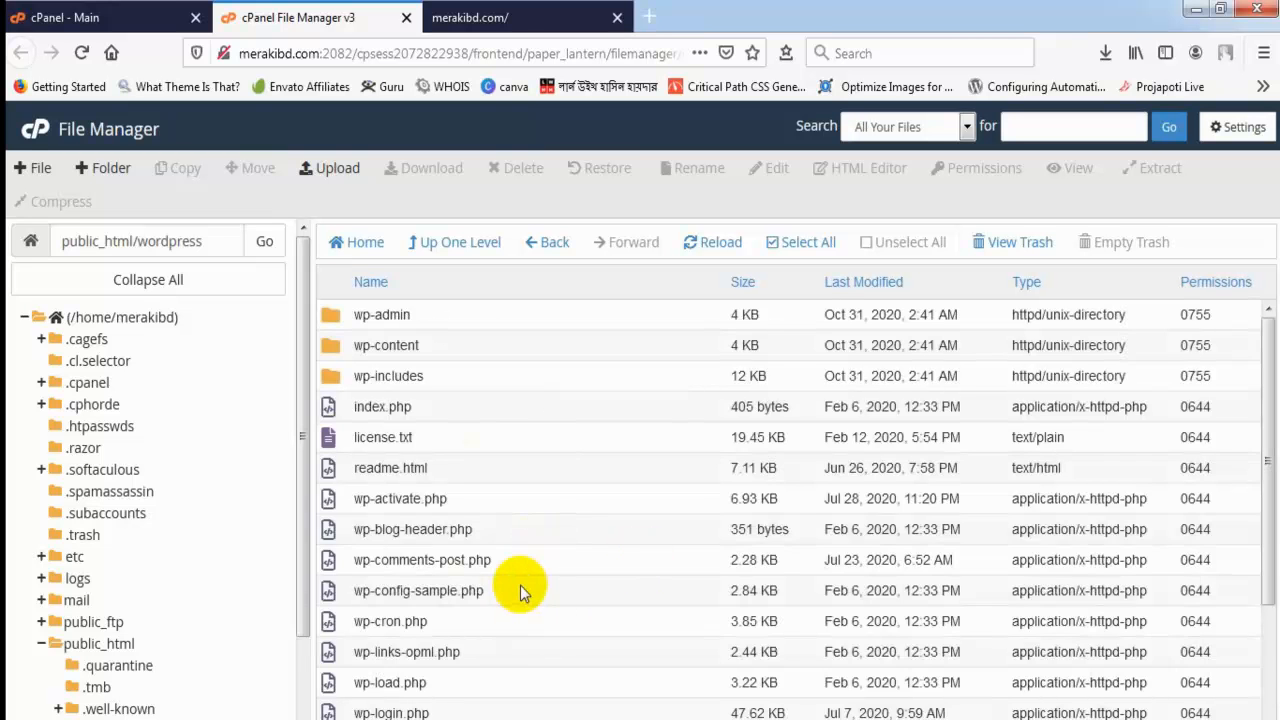
pyautogui.scroll(-1, 518, 585)
pyautogui.scroll(-2, 518, 585)
pyautogui.scroll(3, 514, 600)
pyautogui.click(480, 245)
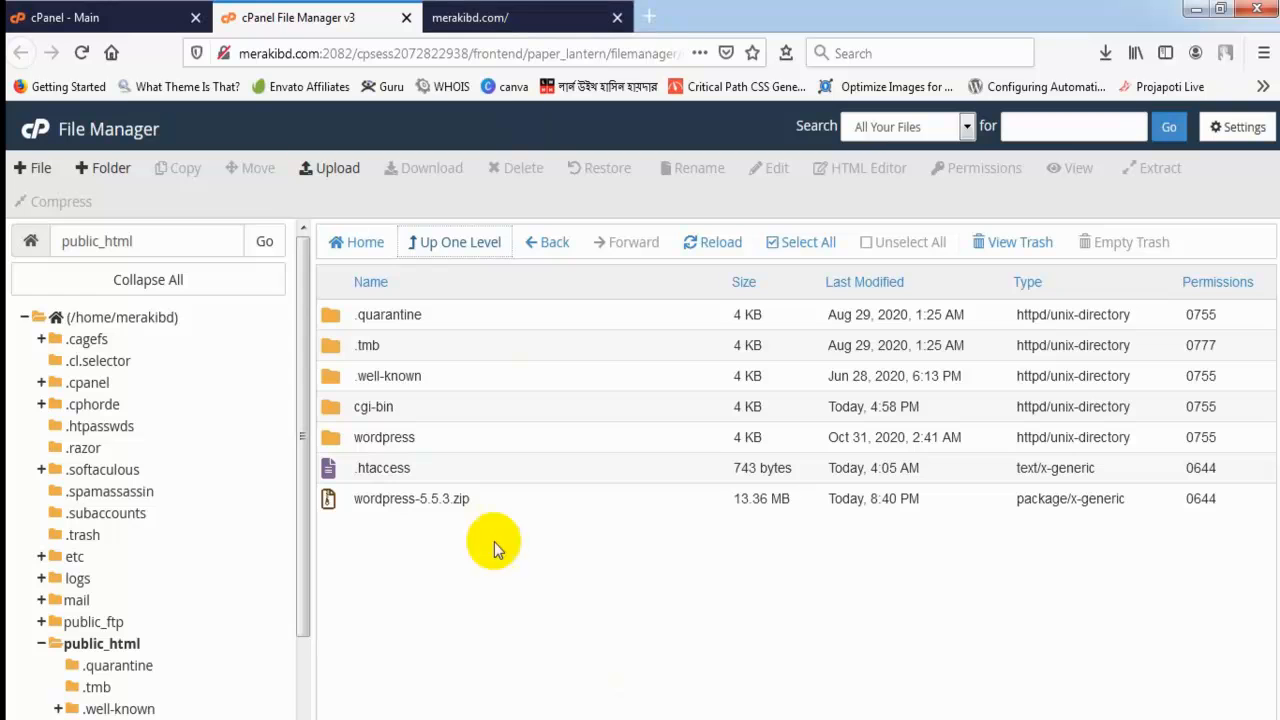
# Open merakibd.com/wordpress and scroll through the WordPress setup language page
pyautogui.click(468, 17)
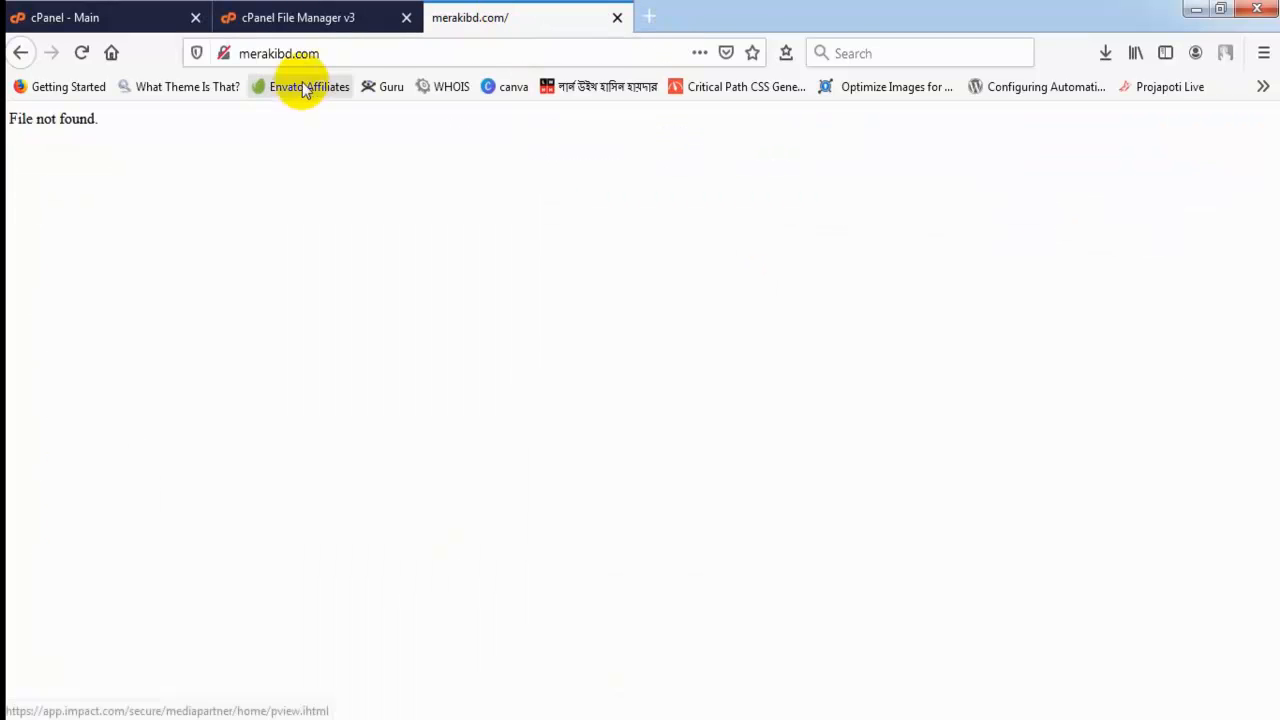
pyautogui.click(370, 54)
pyautogui.click(372, 55)
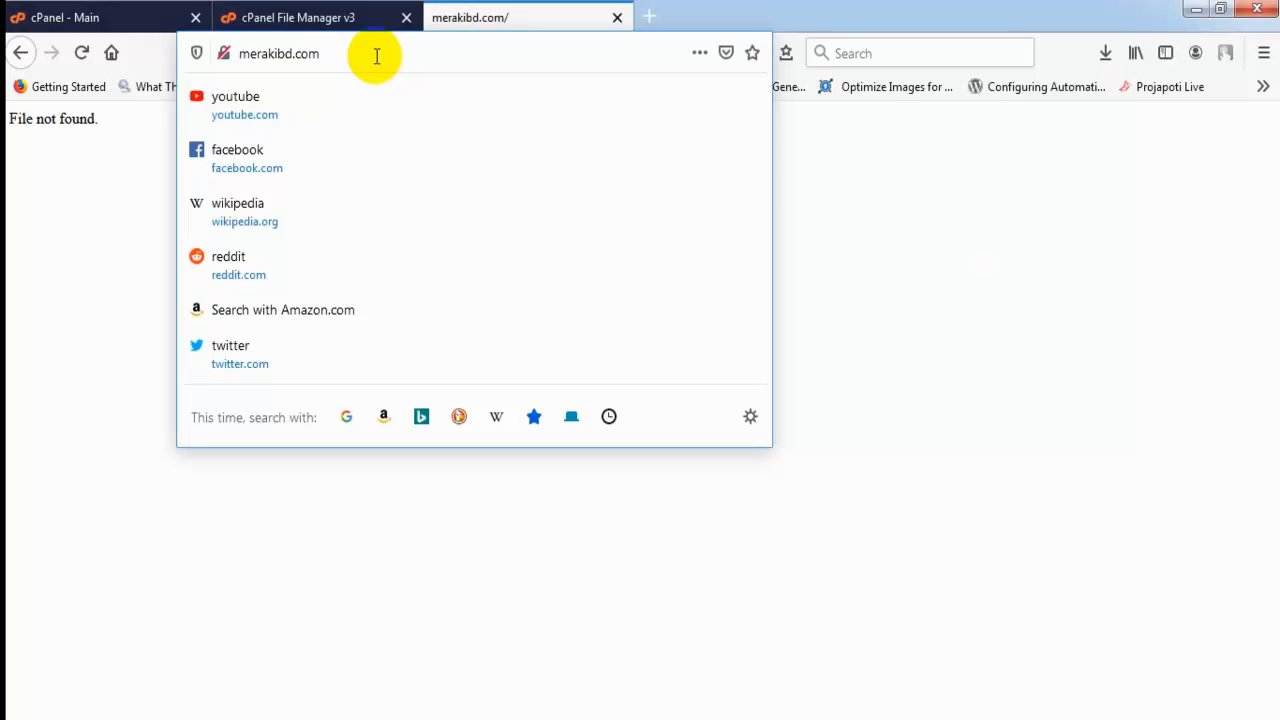
pyautogui.write('/wordpress')
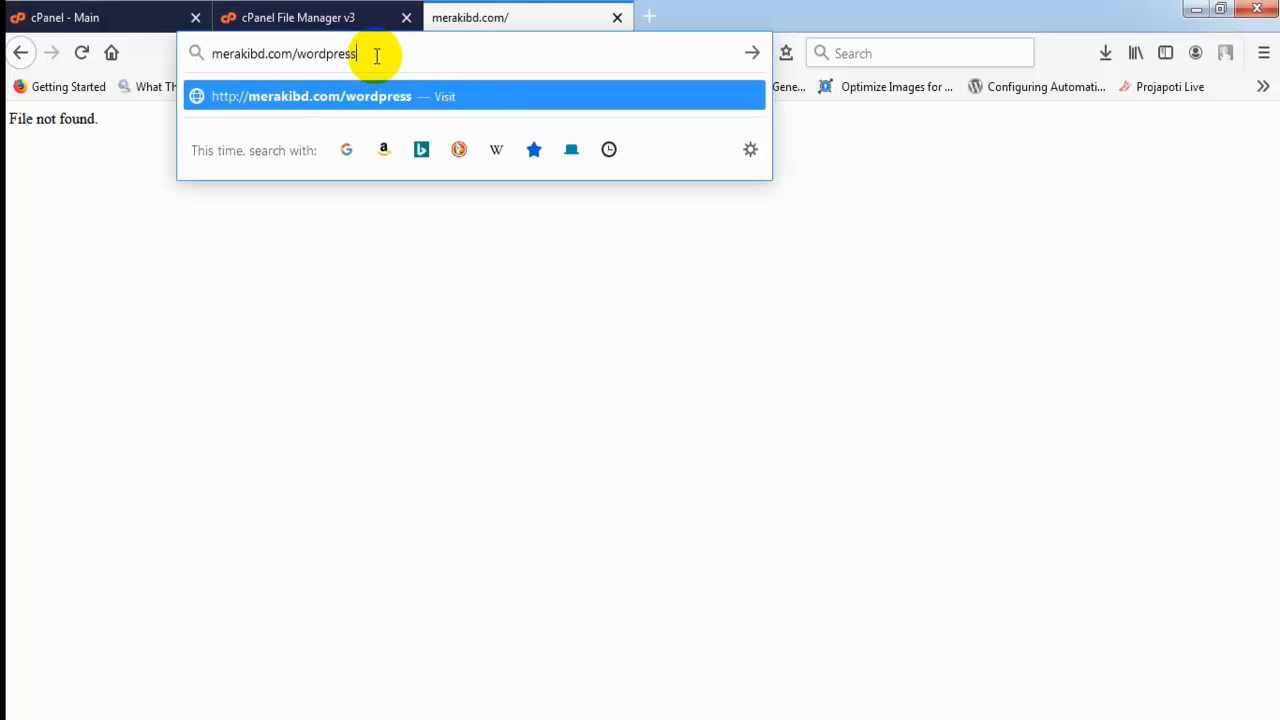
pyautogui.press('Return')
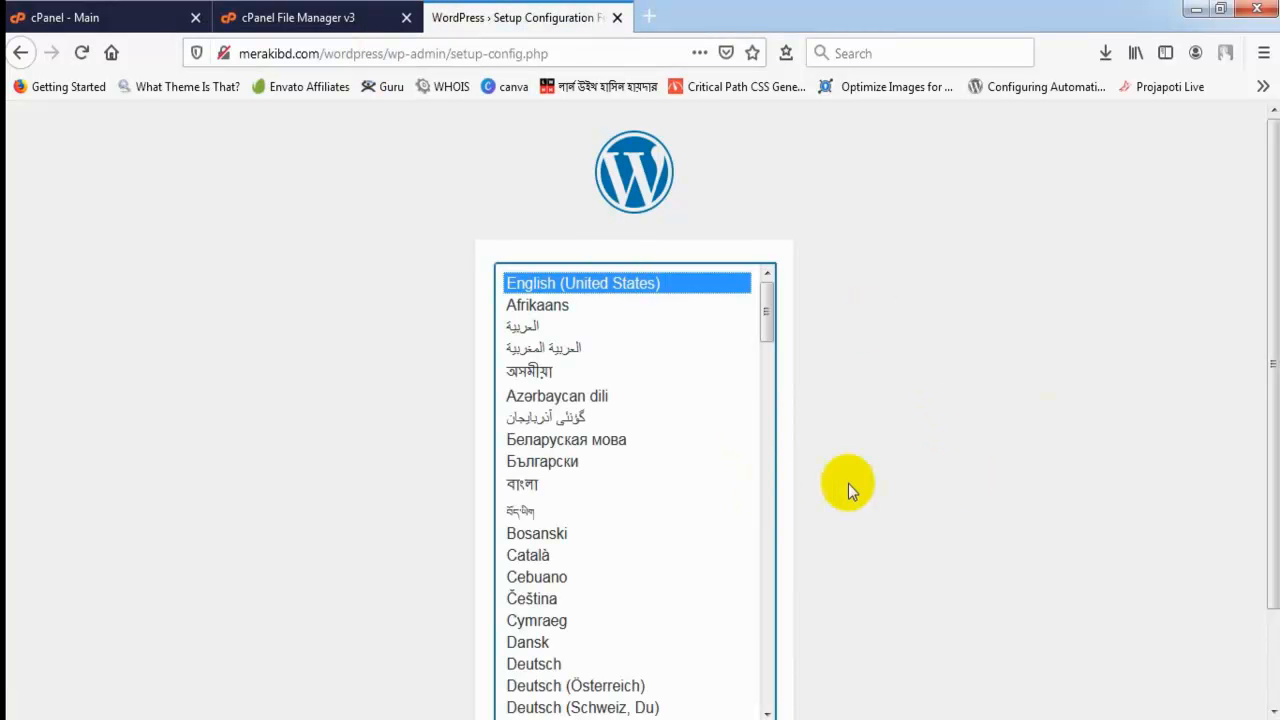
pyautogui.scroll(-2, 849, 465)
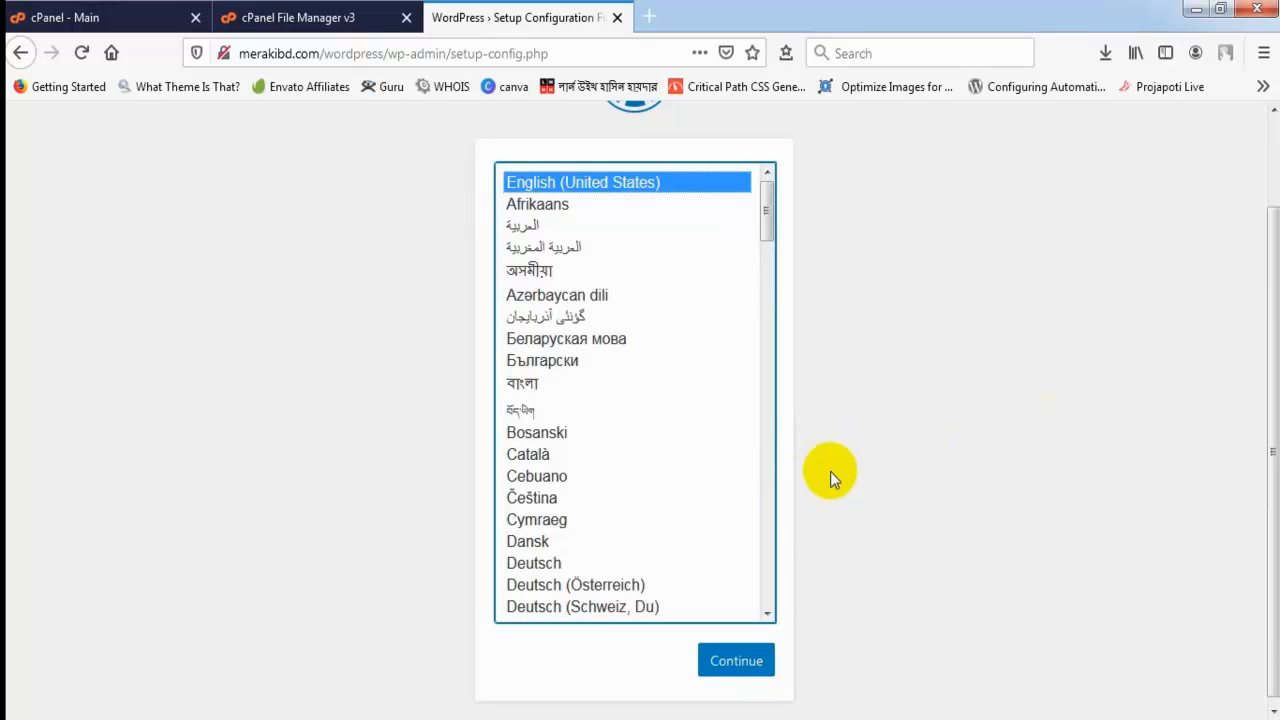
pyautogui.scroll(-1, 826, 522)
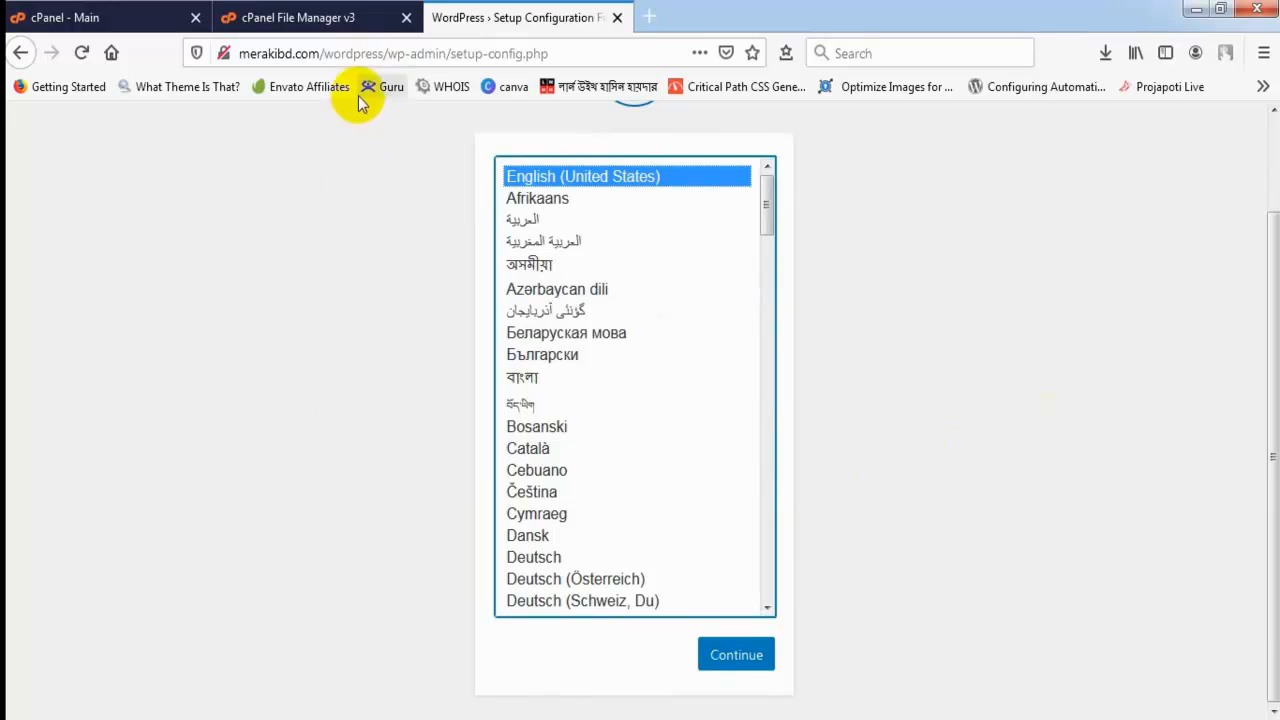
# Check File Manager, then return and reload the plain merakibd.com address
pyautogui.click(335, 8)
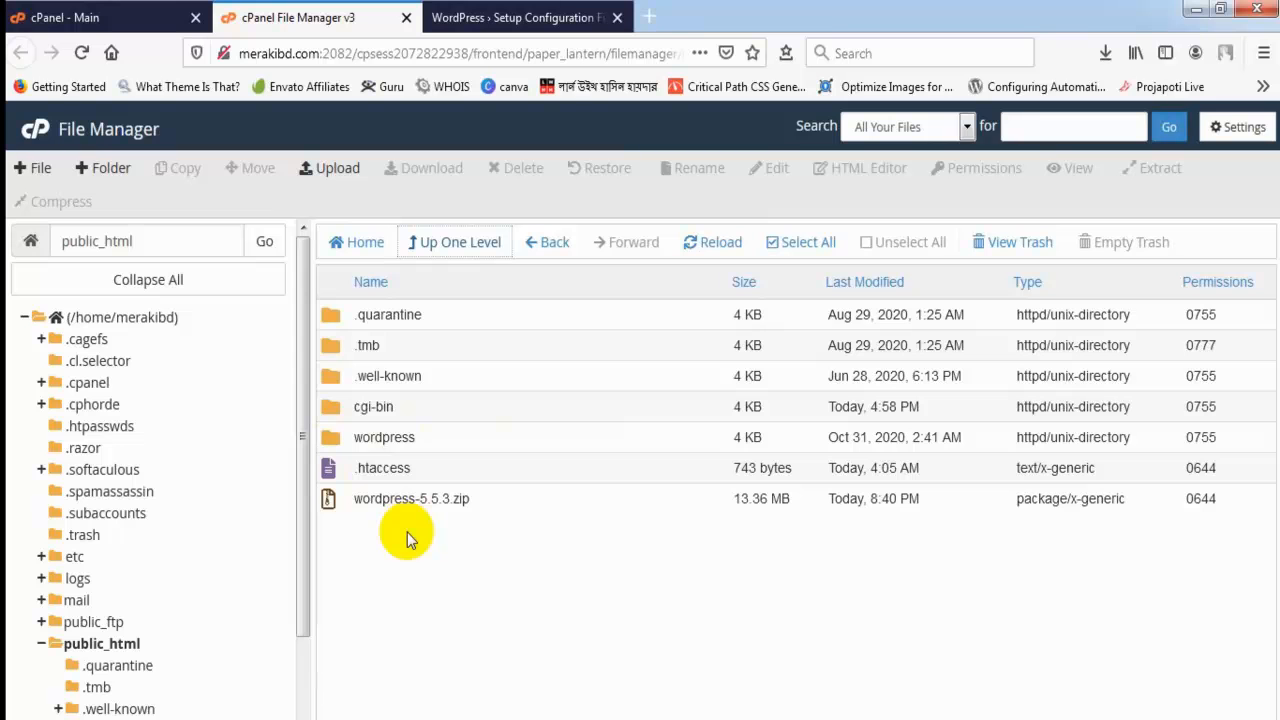
pyautogui.click(510, 12)
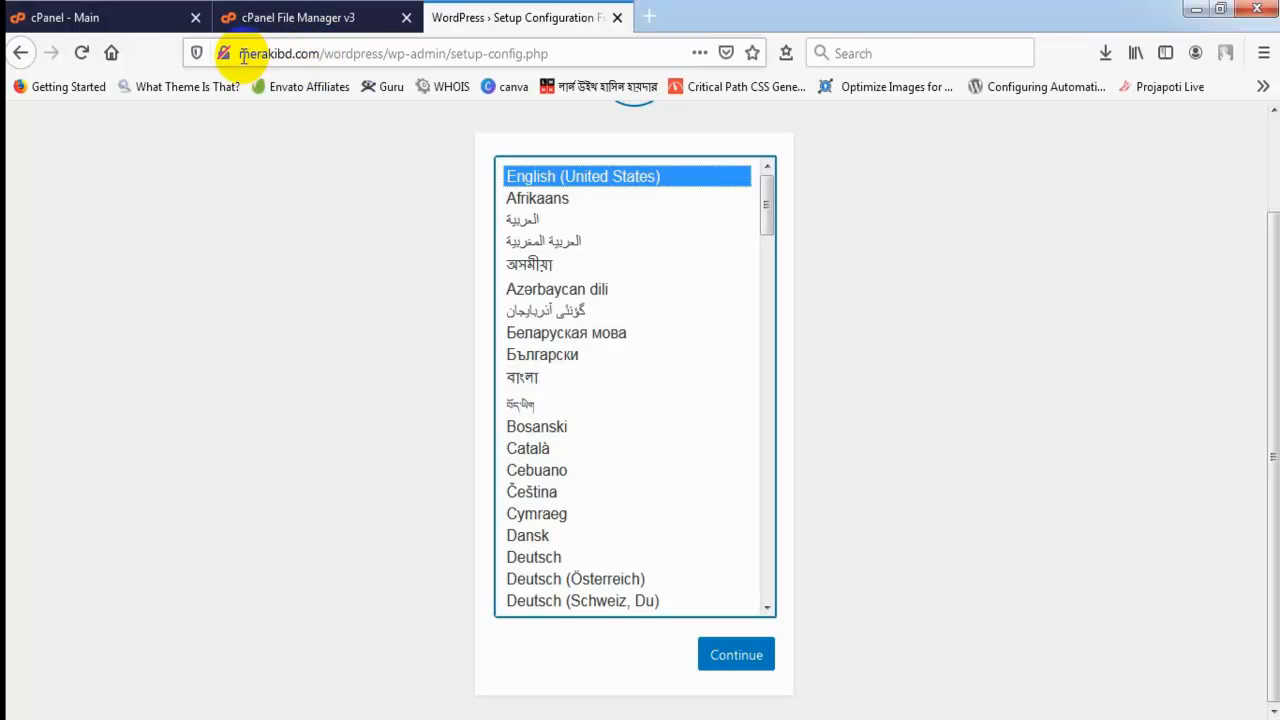
pyautogui.moveTo(239, 53); pyautogui.dragTo(316, 57)
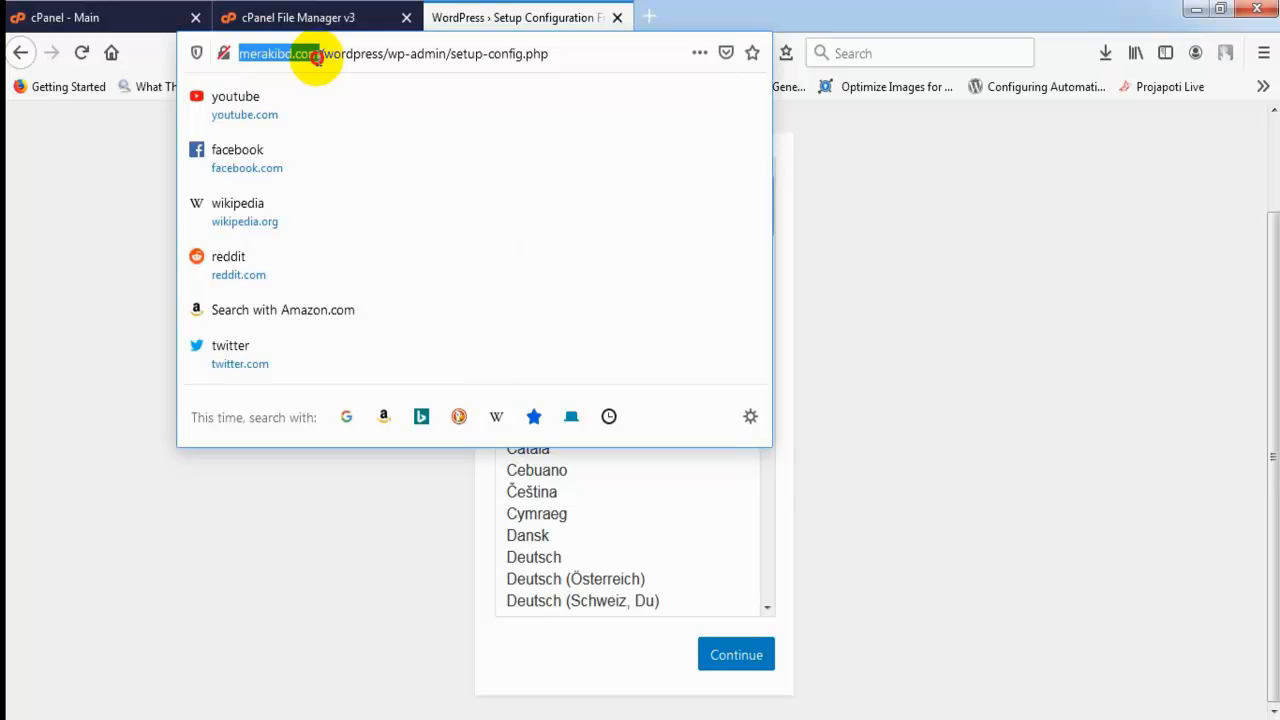
pyautogui.press('Return')
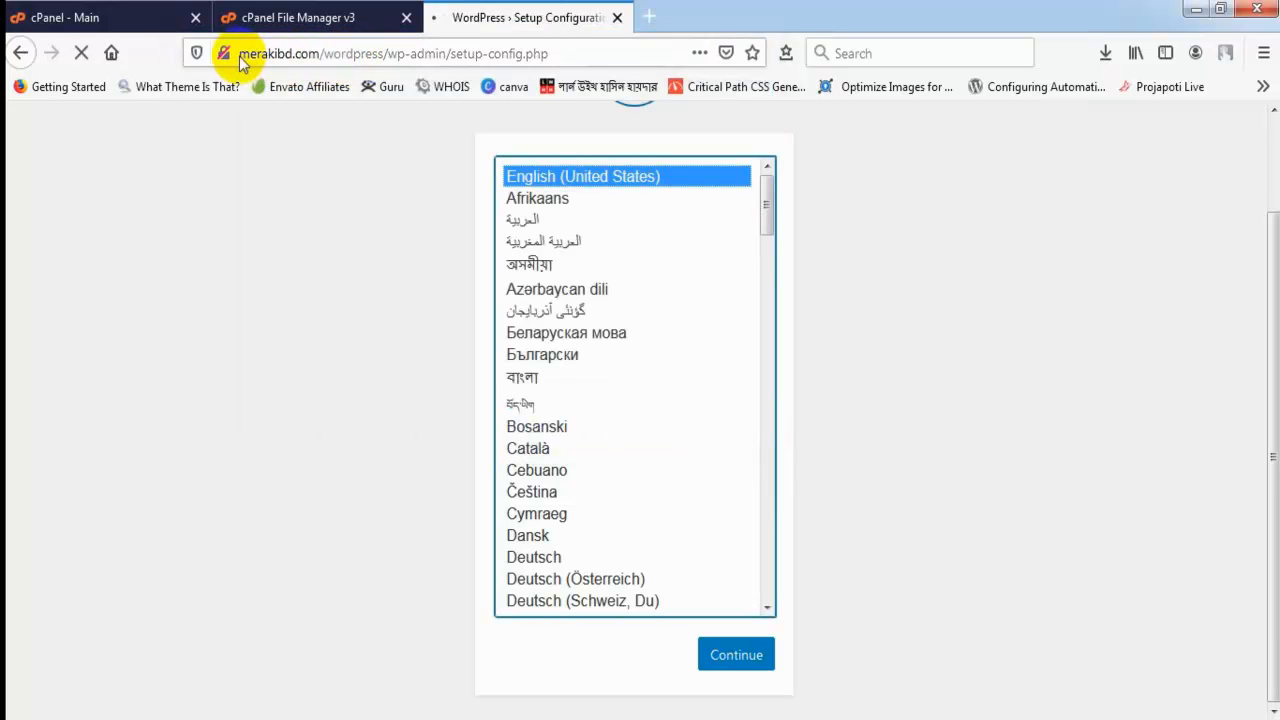
pyautogui.moveTo(236, 53); pyautogui.dragTo(383, 51)
pyautogui.click(405, 49)
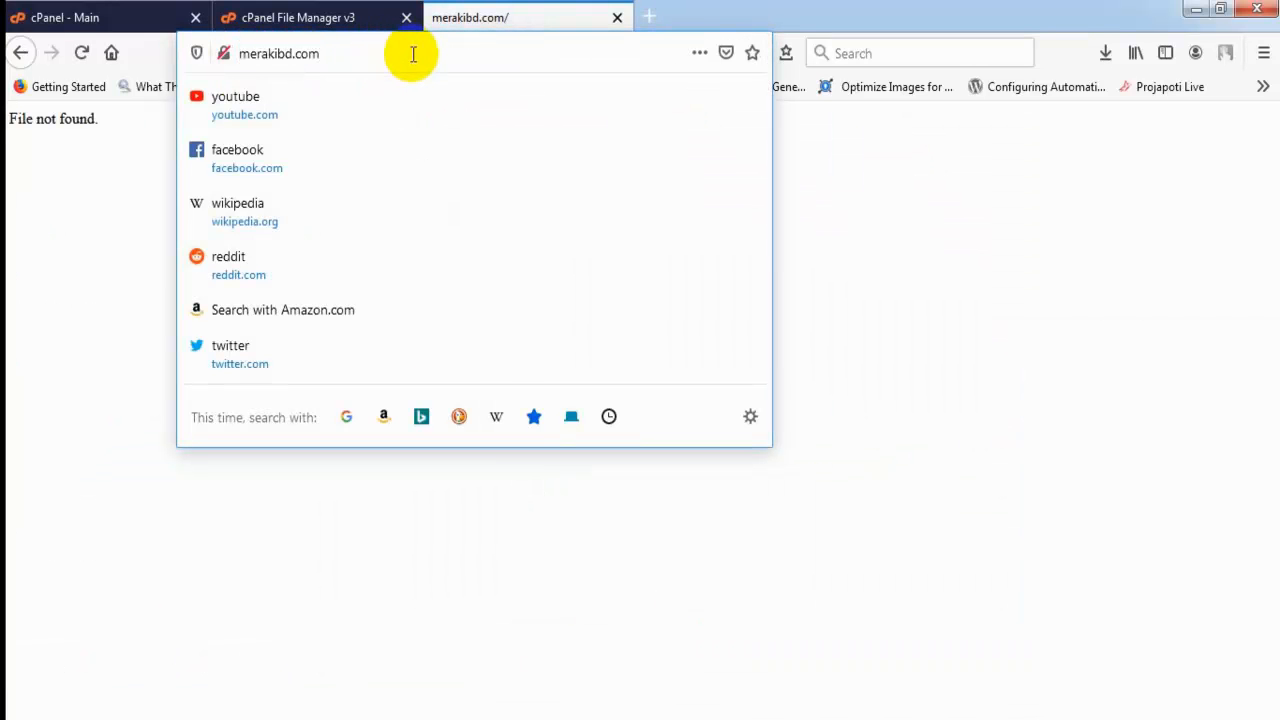
pyautogui.press('Return')
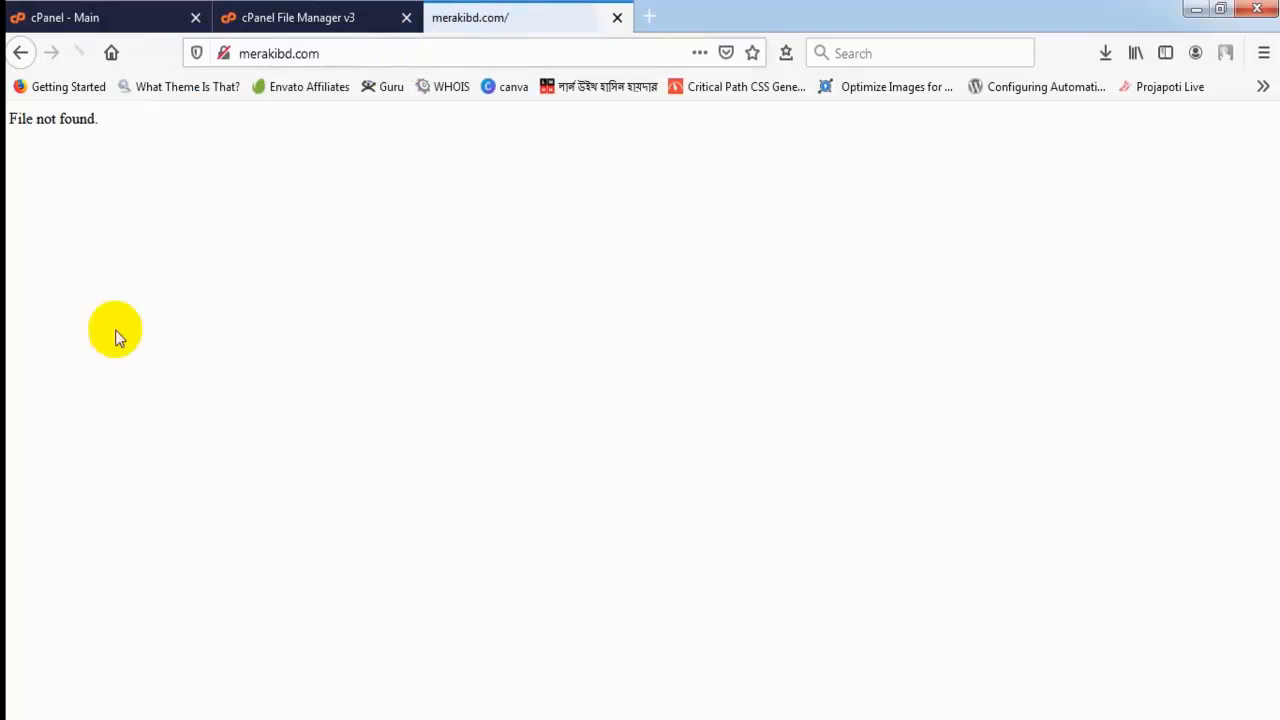
# Reopen merakibd.com/wordpress, scroll the setup page, and return to File Manager
pyautogui.click(428, 55)
pyautogui.click(428, 55)
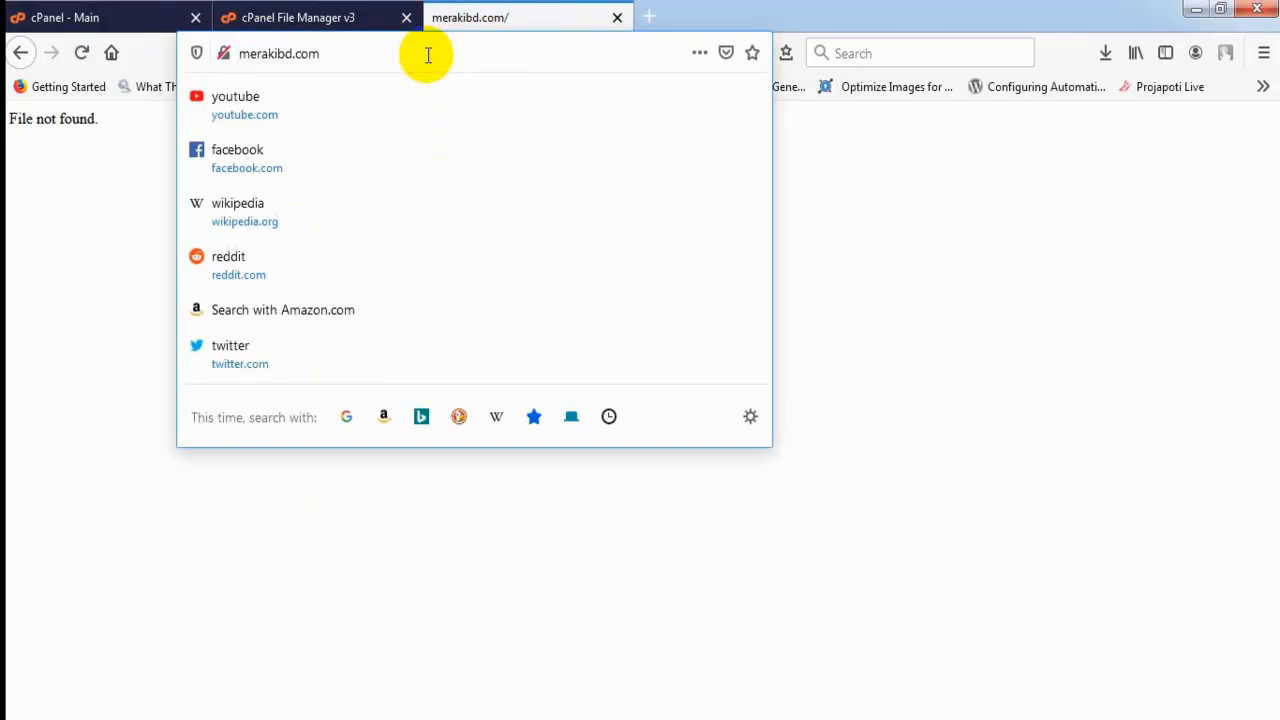
pyautogui.write('/wordpress')
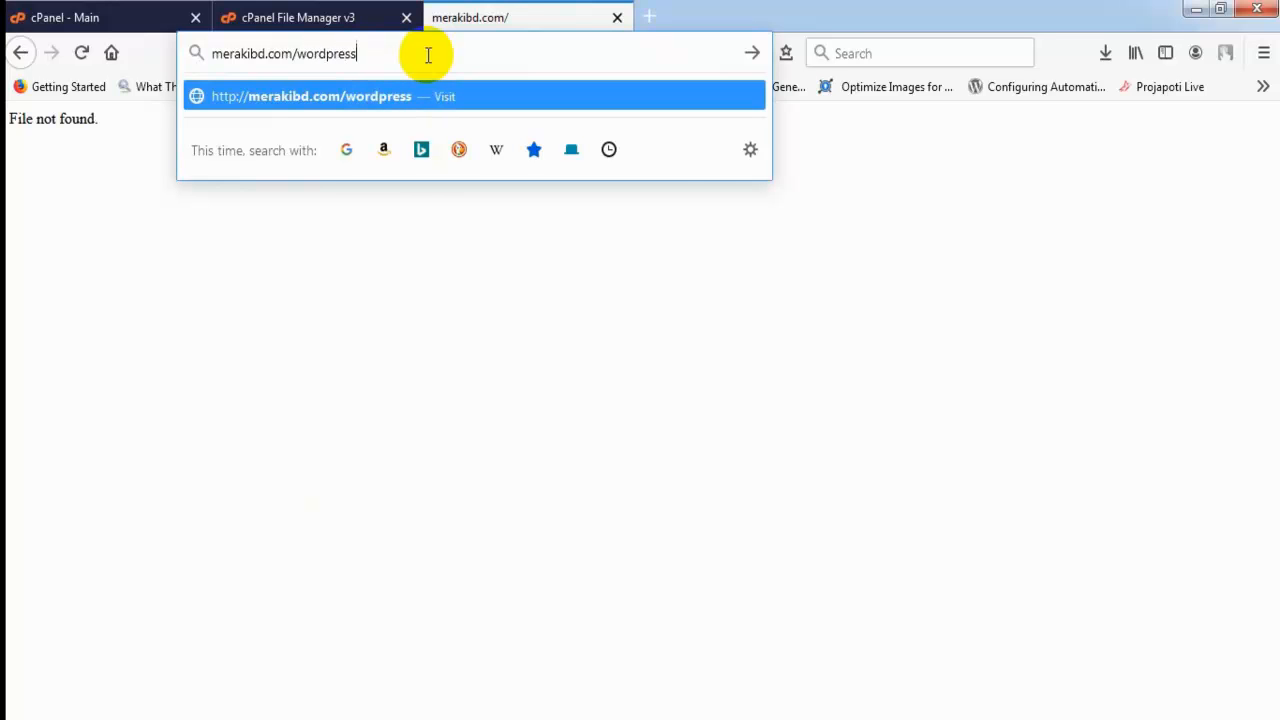
pyautogui.press('Return')
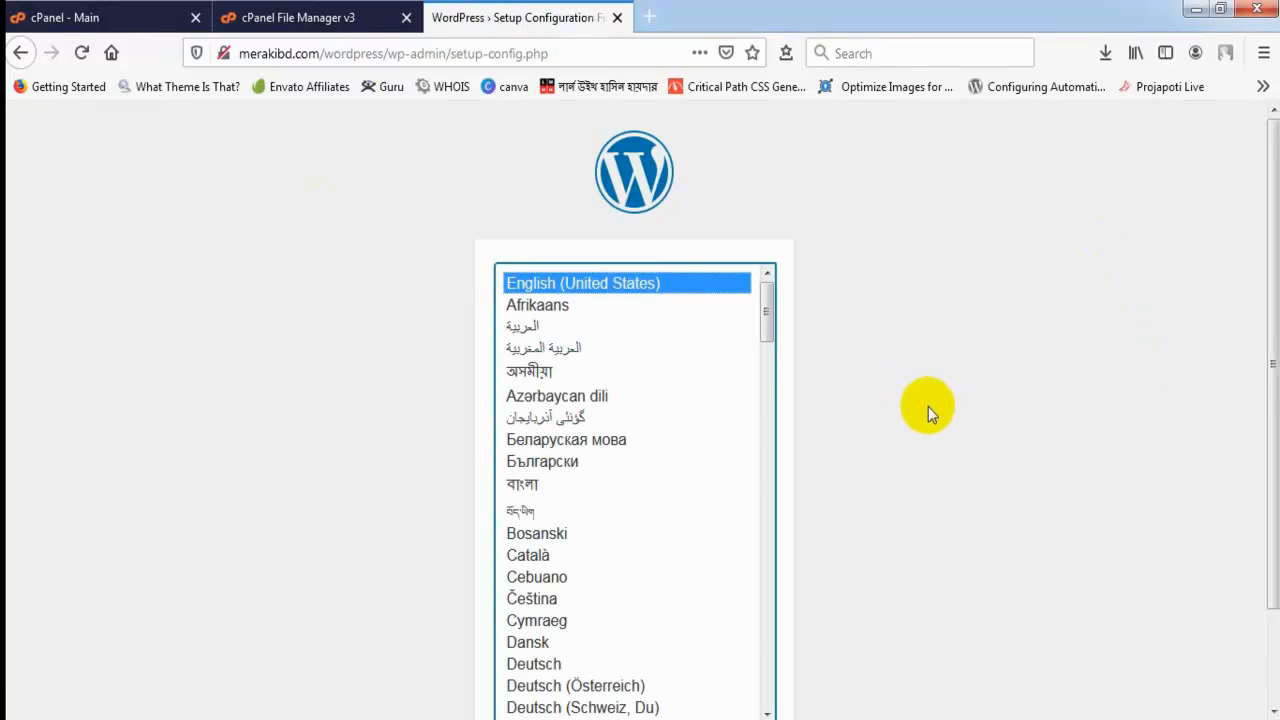
pyautogui.moveTo(1271, 229); pyautogui.dragTo(1271, 309)
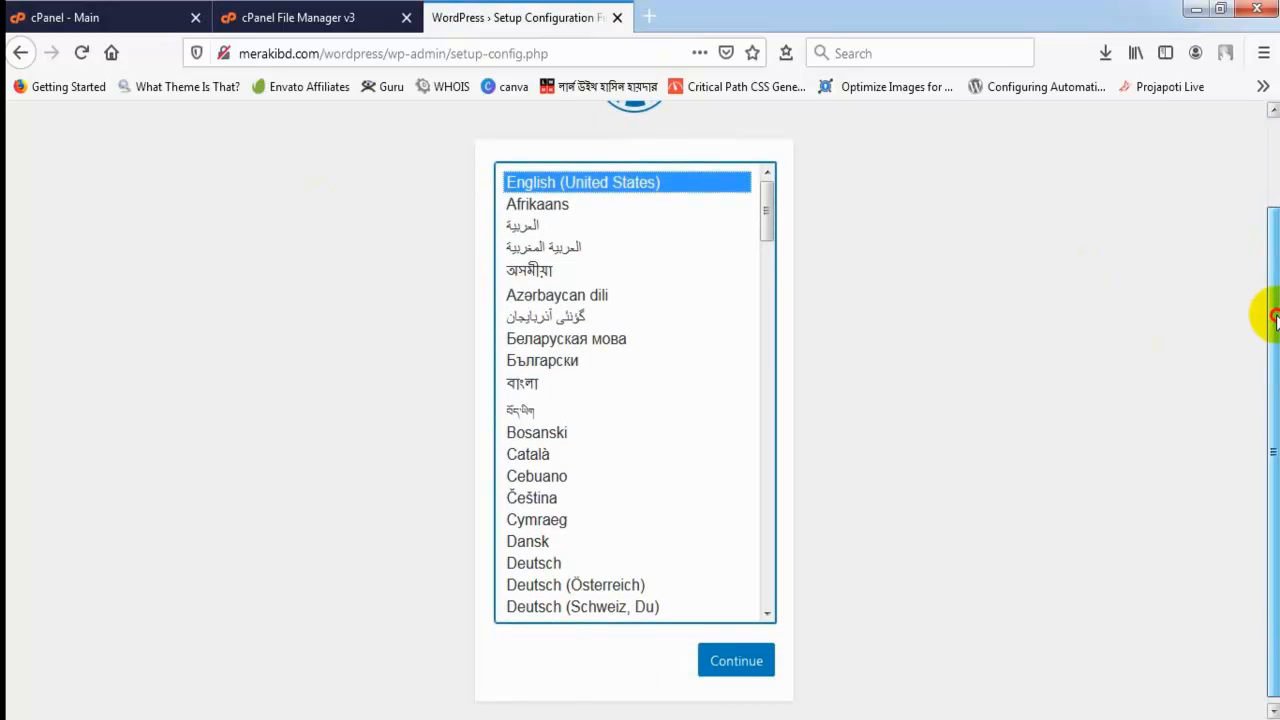
pyautogui.scroll(2, 955, 366)
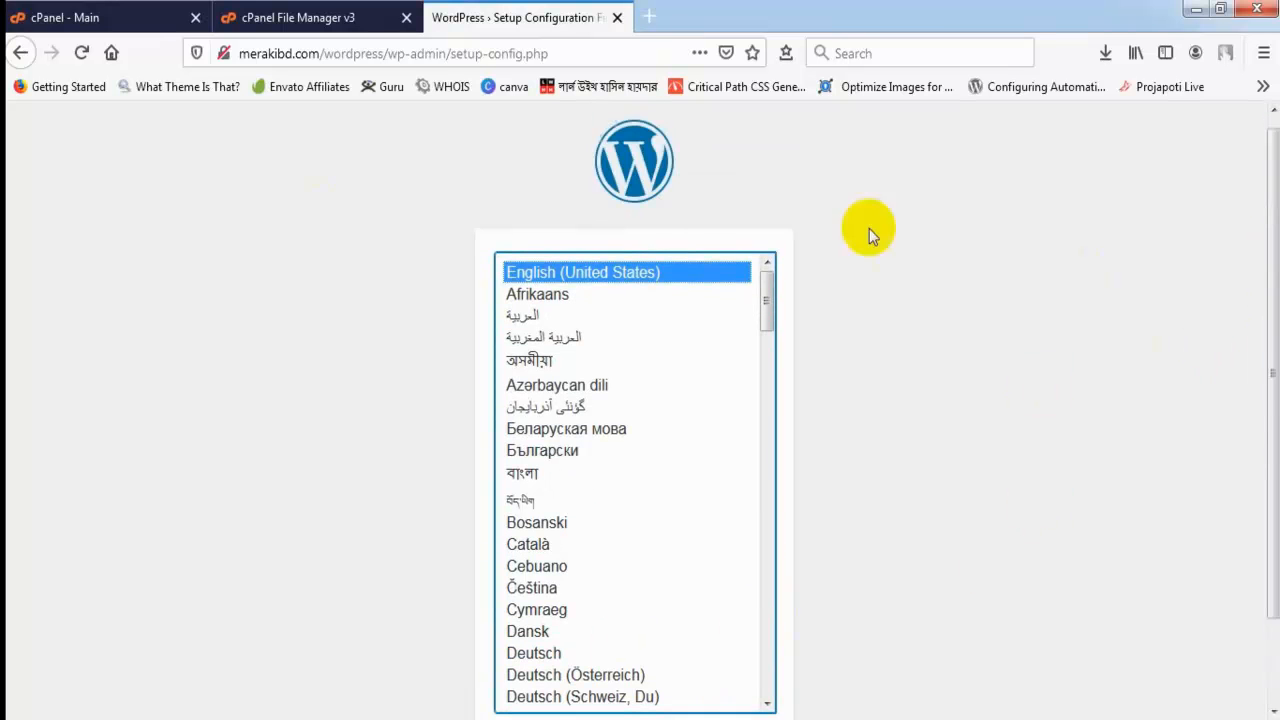
pyautogui.click(272, 10)
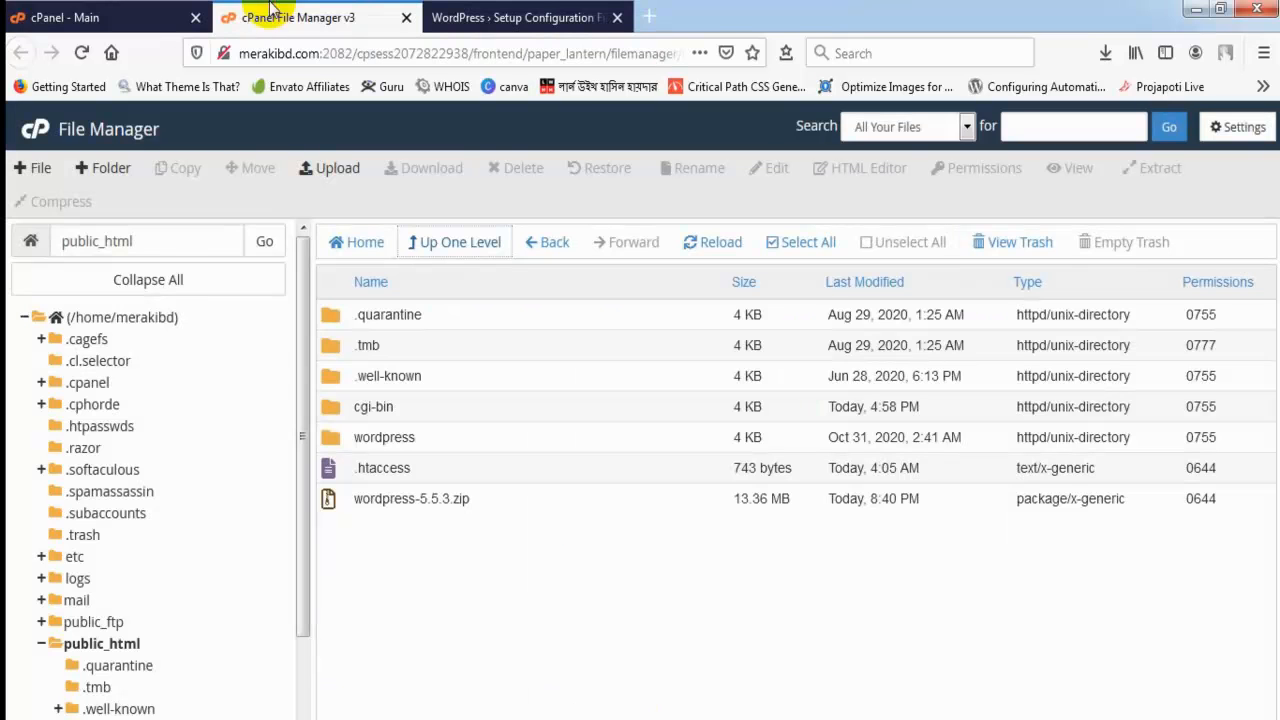
# Permanently delete wordpress-5.5.3.zip from public_html, skipping the trash
pyautogui.click(398, 507)
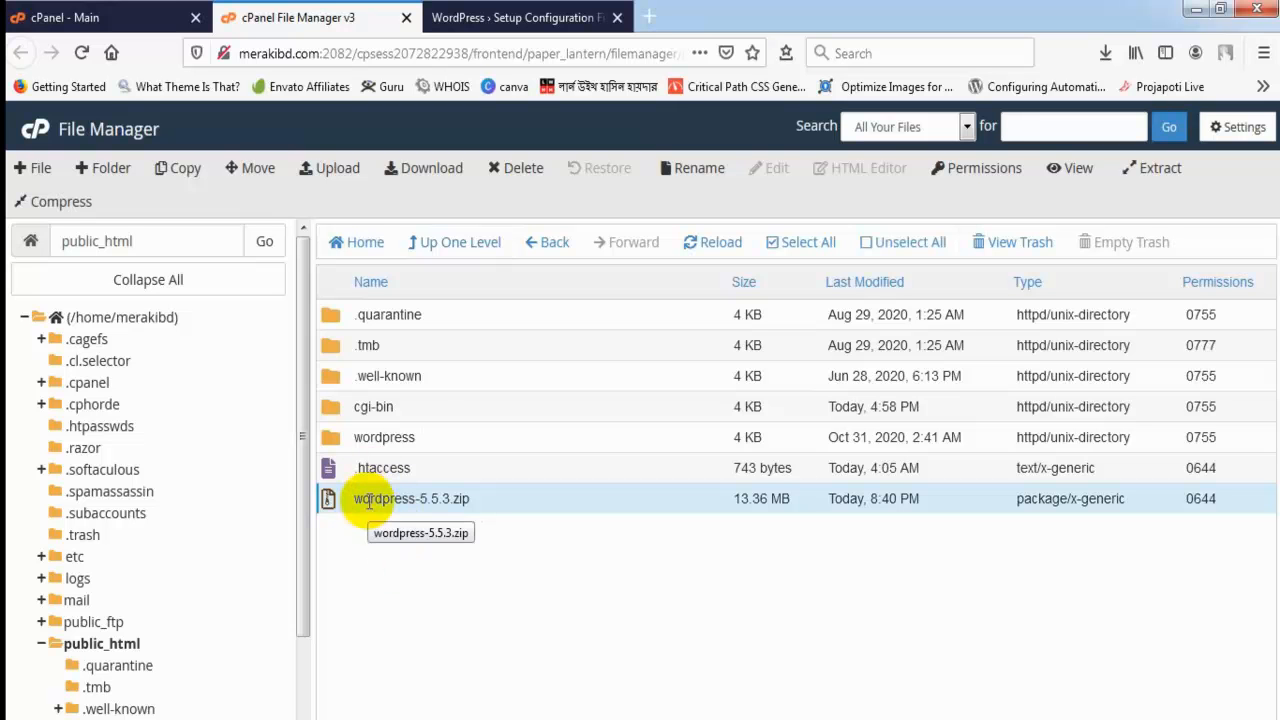
pyautogui.click(370, 472)
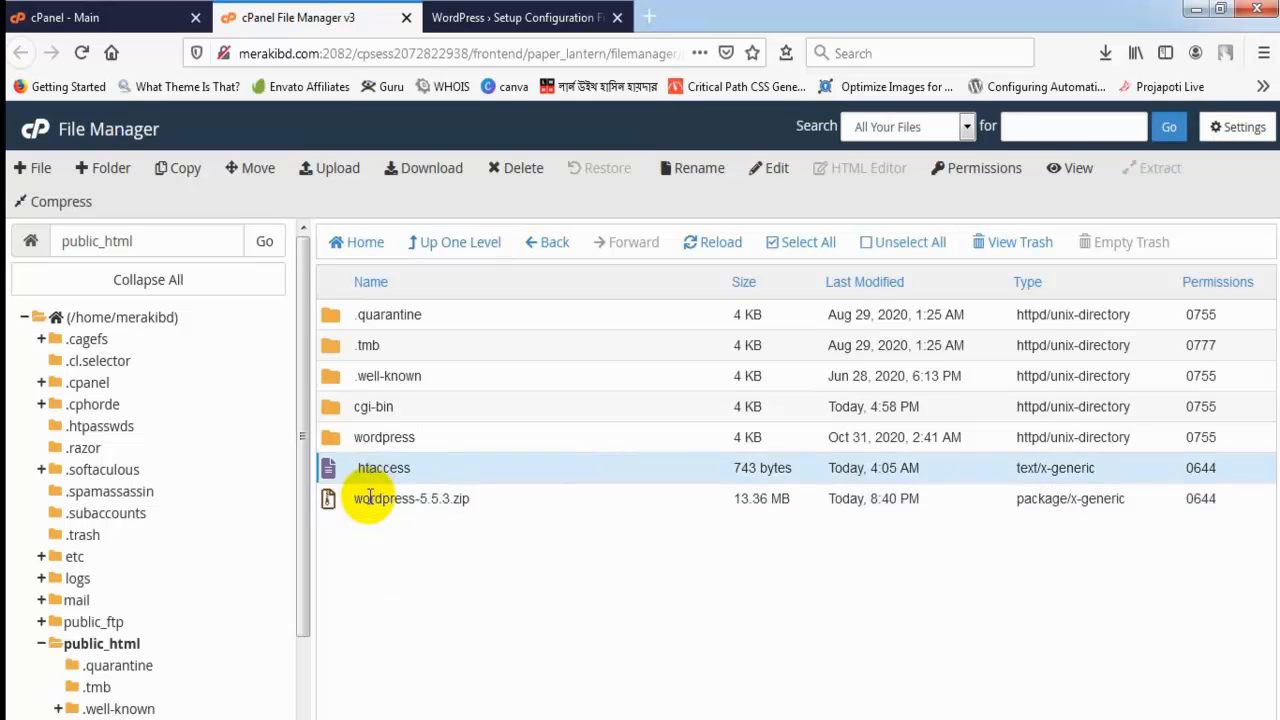
pyautogui.click(369, 497)
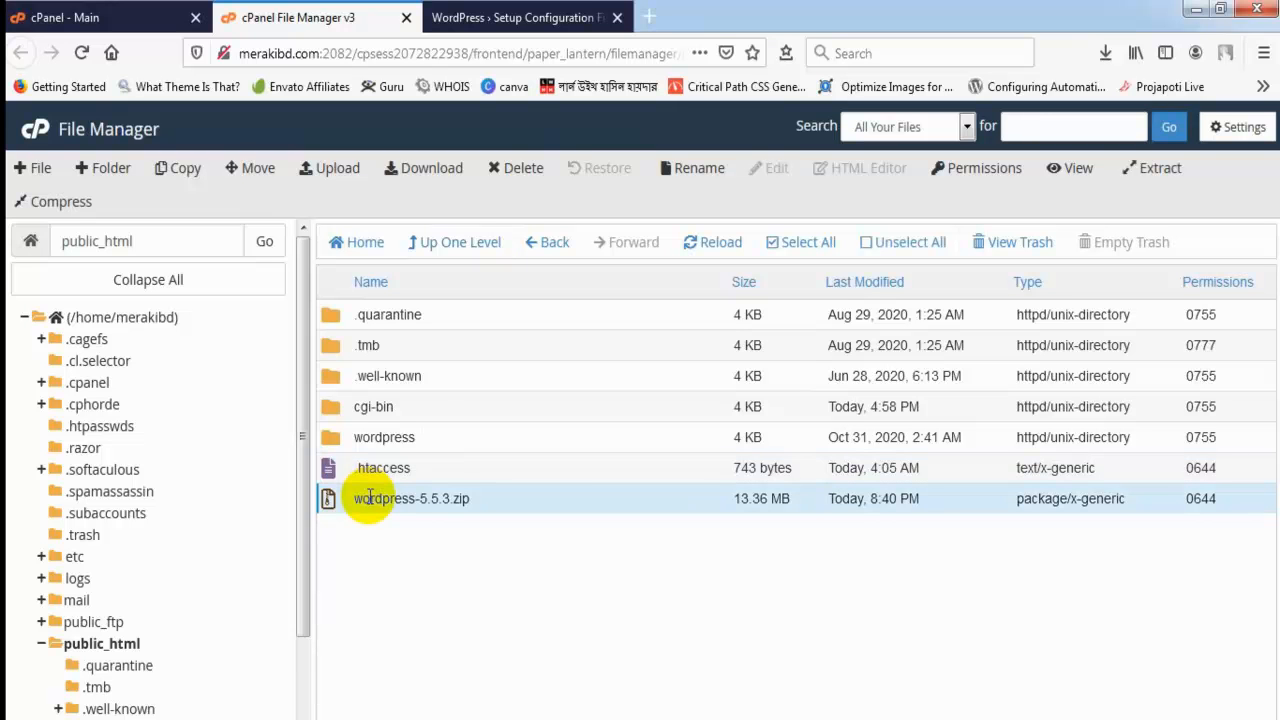
pyautogui.click(519, 169)
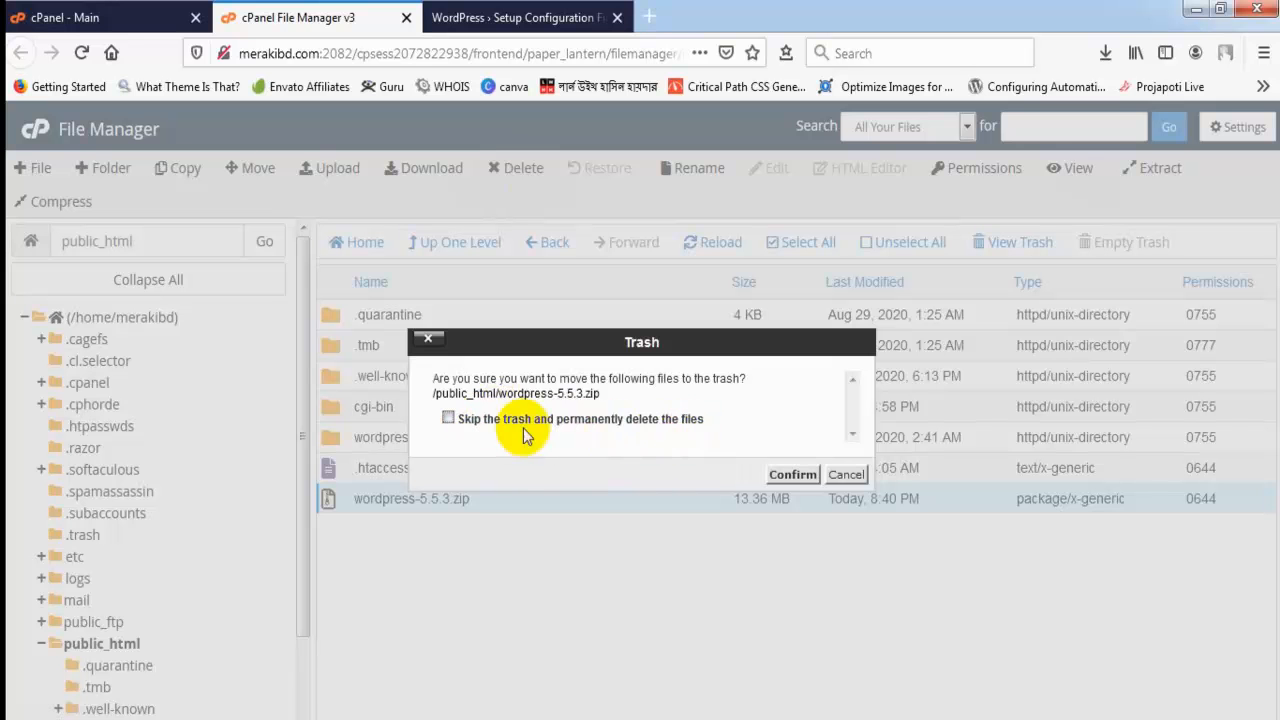
pyautogui.click(779, 481)
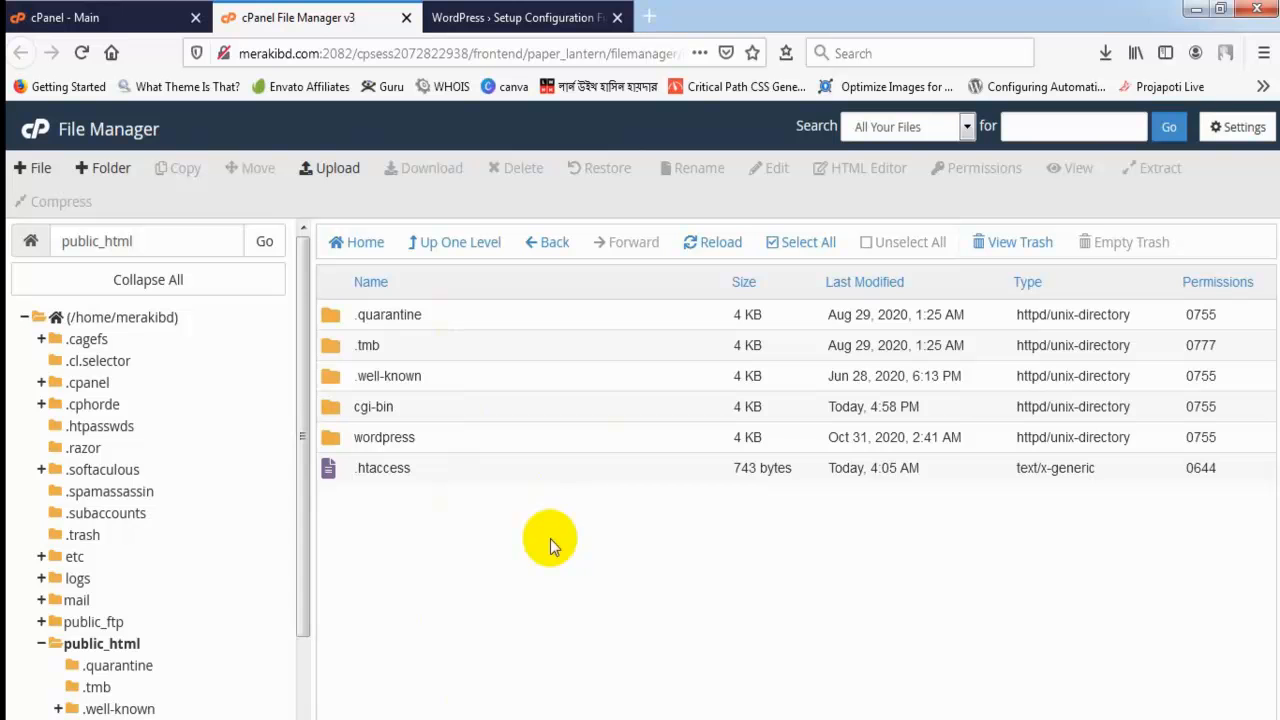
# Move all files from the wordpress folder up into /public_html/
pyautogui.doubleClick(334, 442)
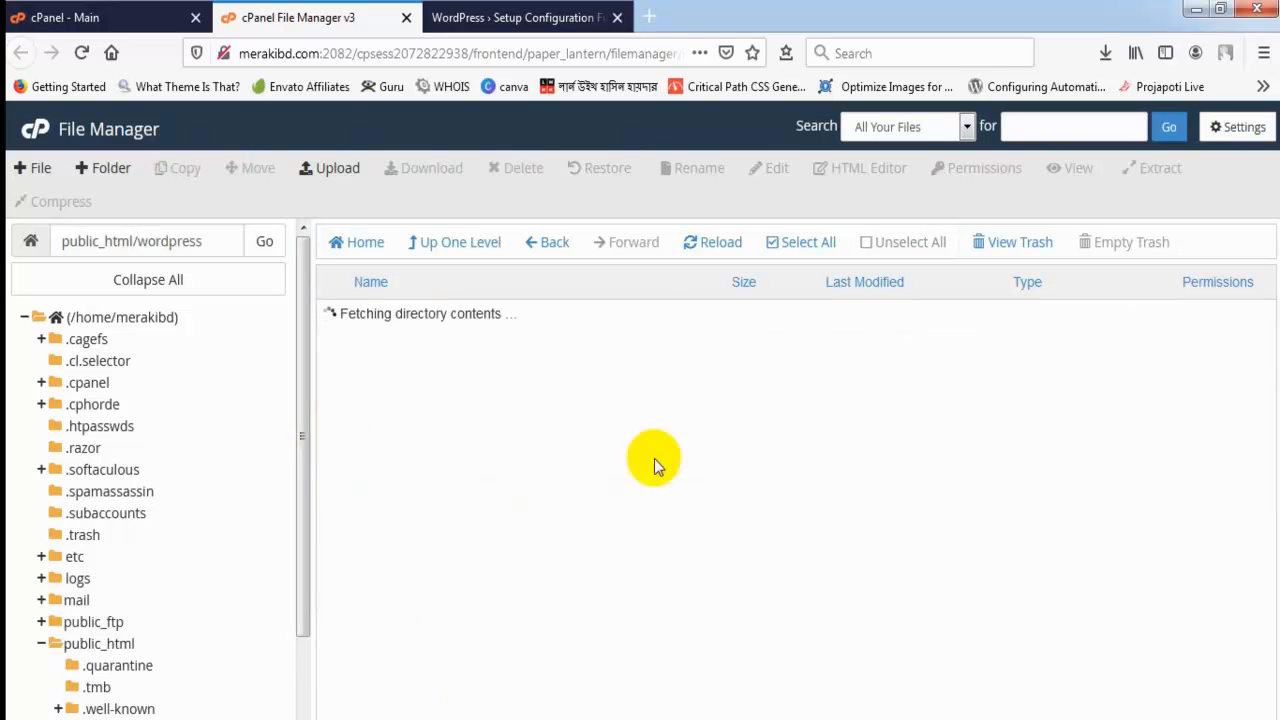
pyautogui.scroll(-3, 522, 510)
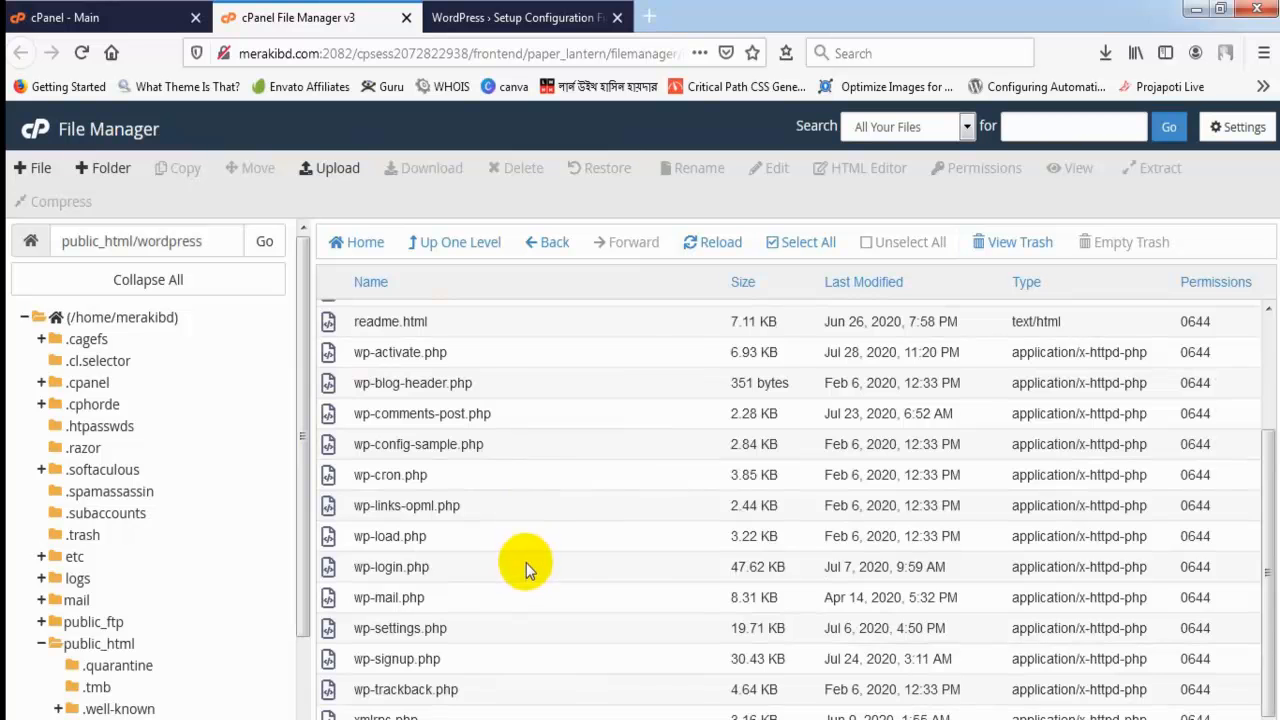
pyautogui.scroll(3, 525, 566)
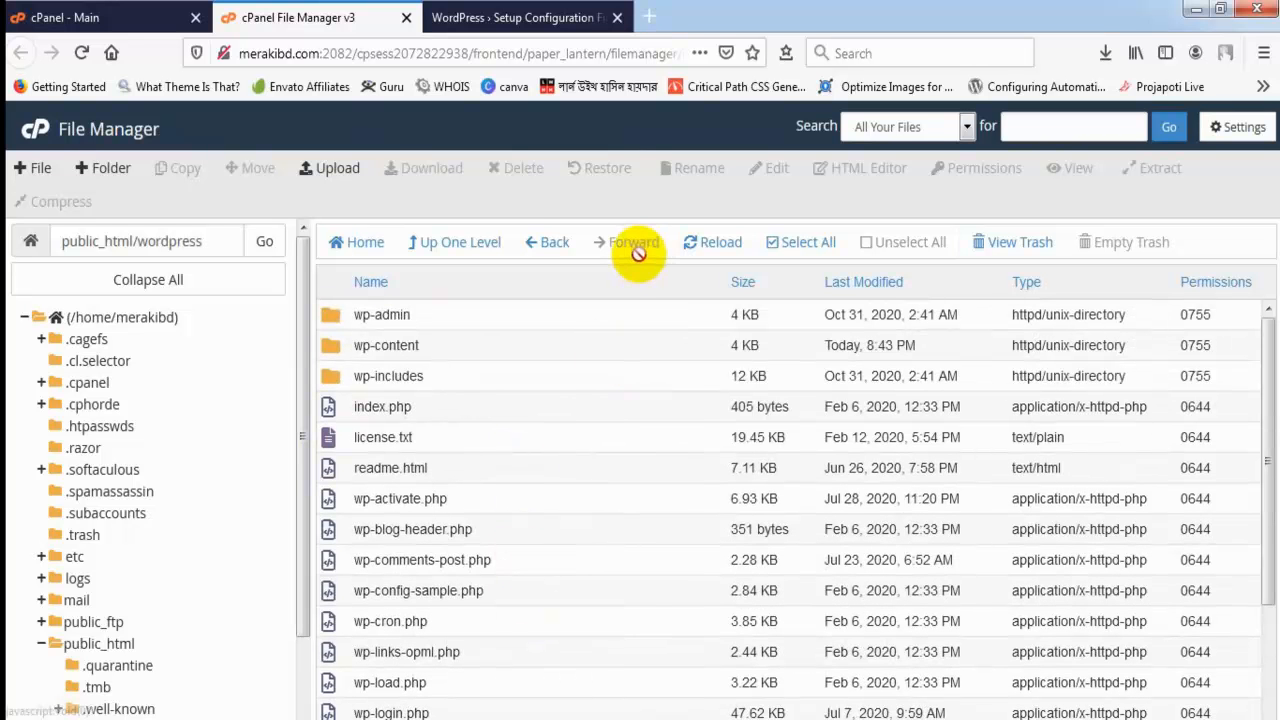
pyautogui.click(796, 246)
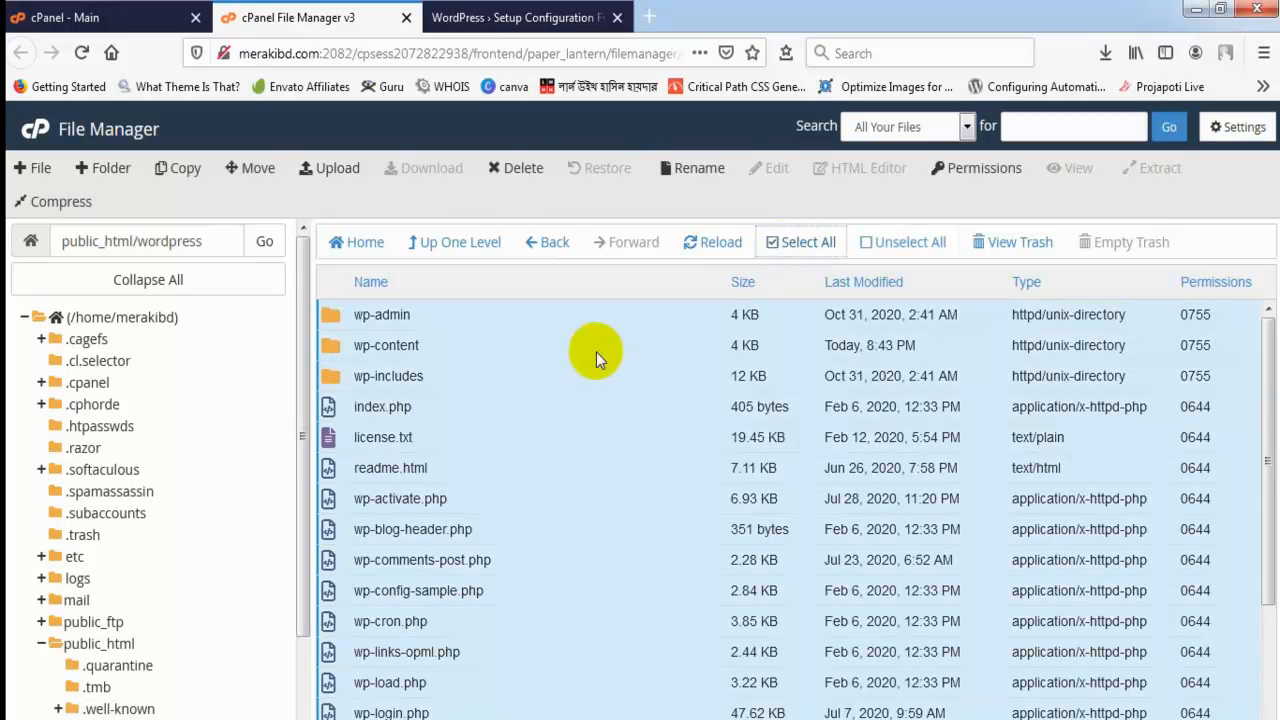
pyautogui.click(257, 170)
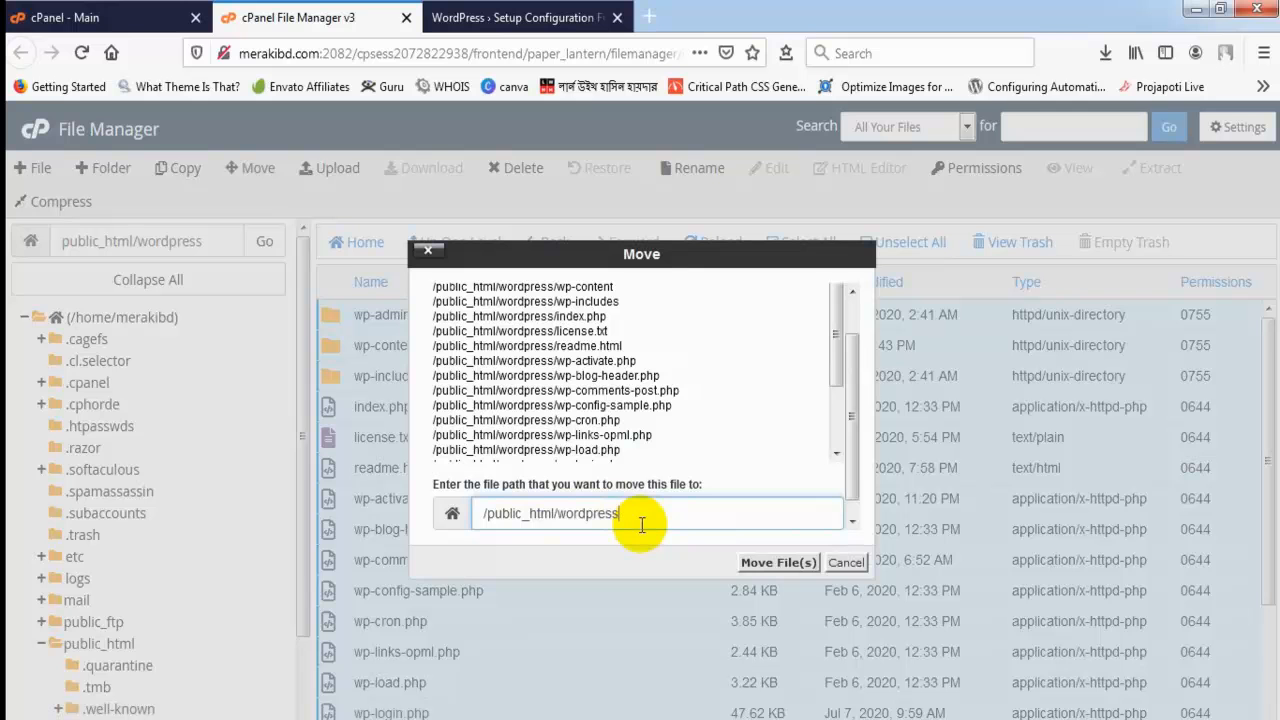
pyautogui.press('BackSpace')
pyautogui.press('BackSpace')
pyautogui.press('BackSpace')
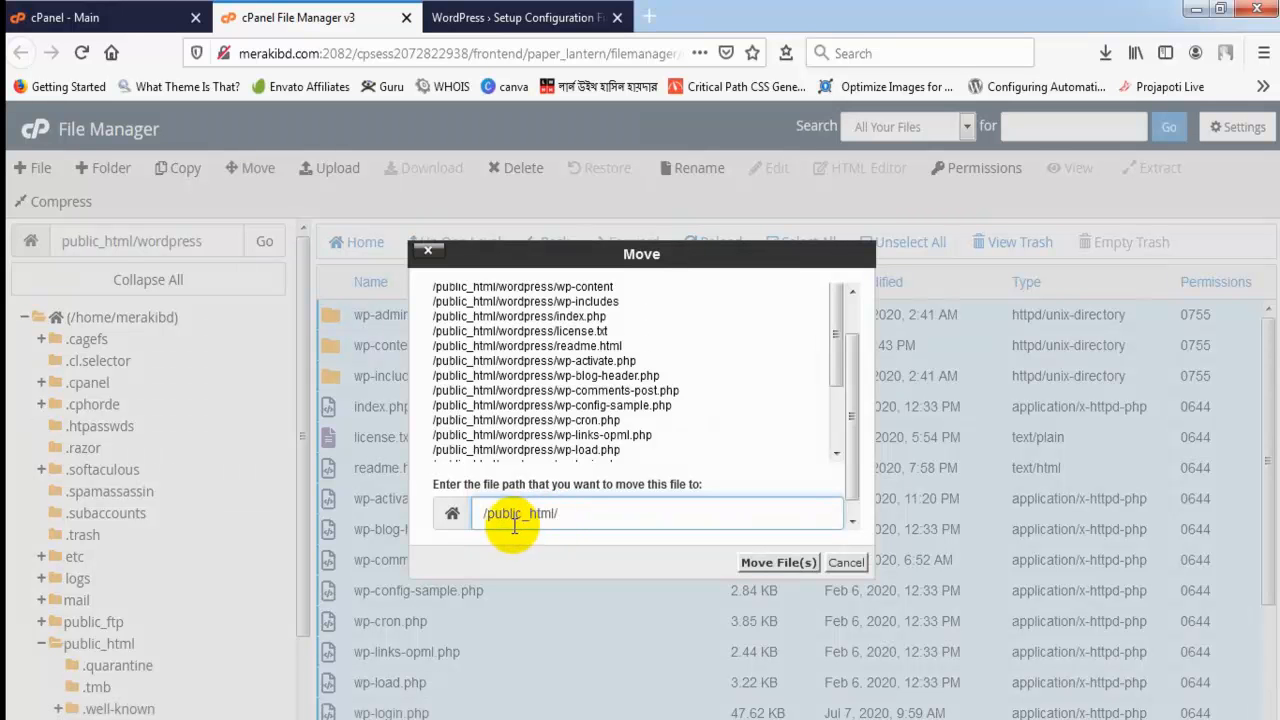
pyautogui.click(777, 563)
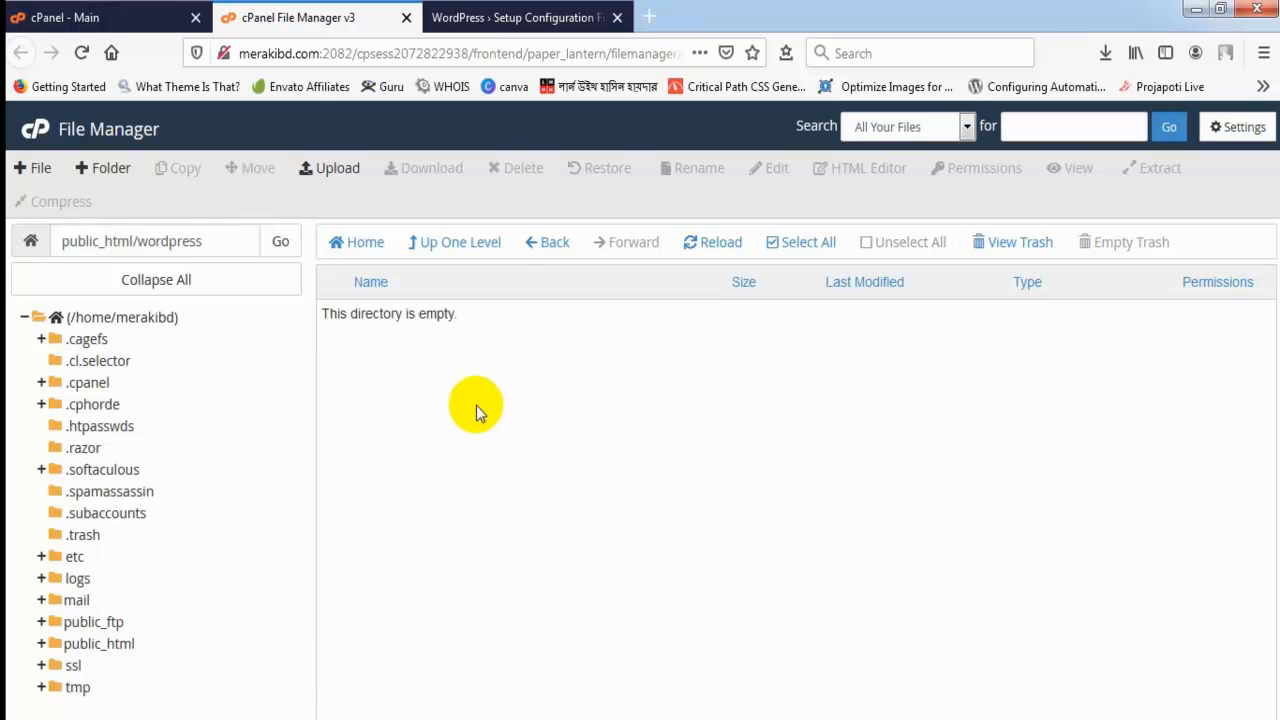
pyautogui.click(463, 246)
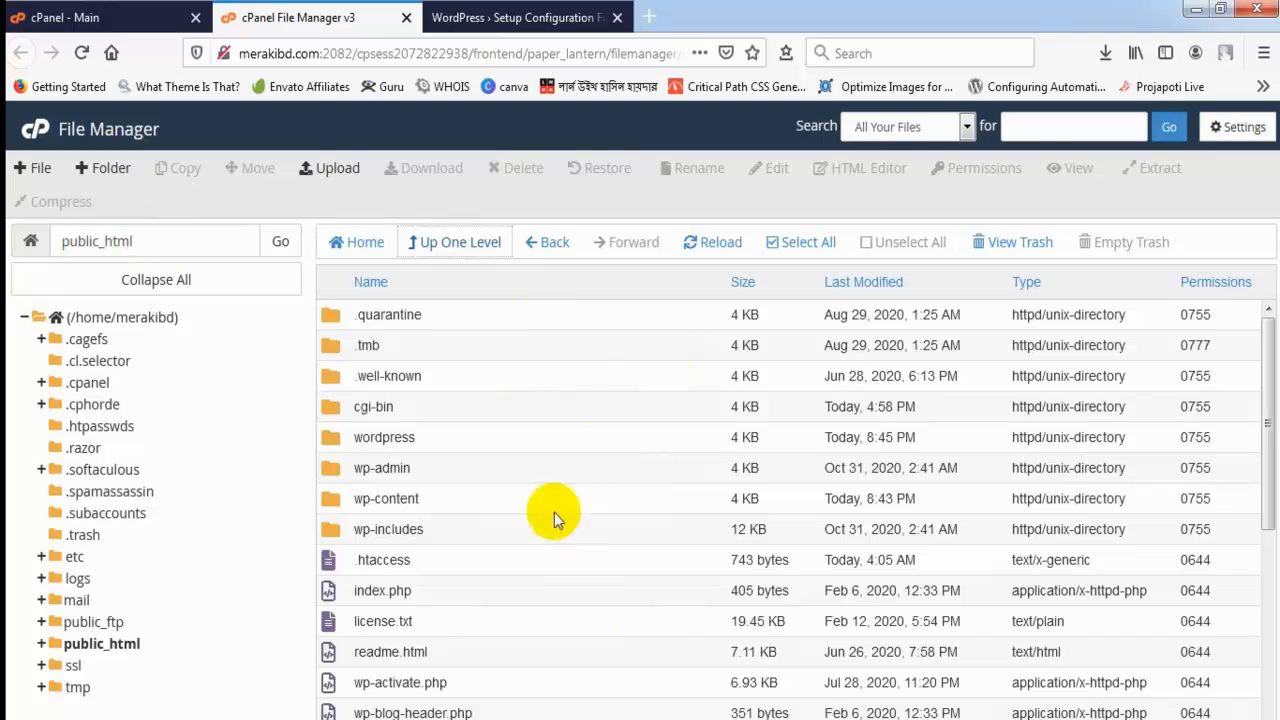
pyautogui.scroll(-5, 481, 445)
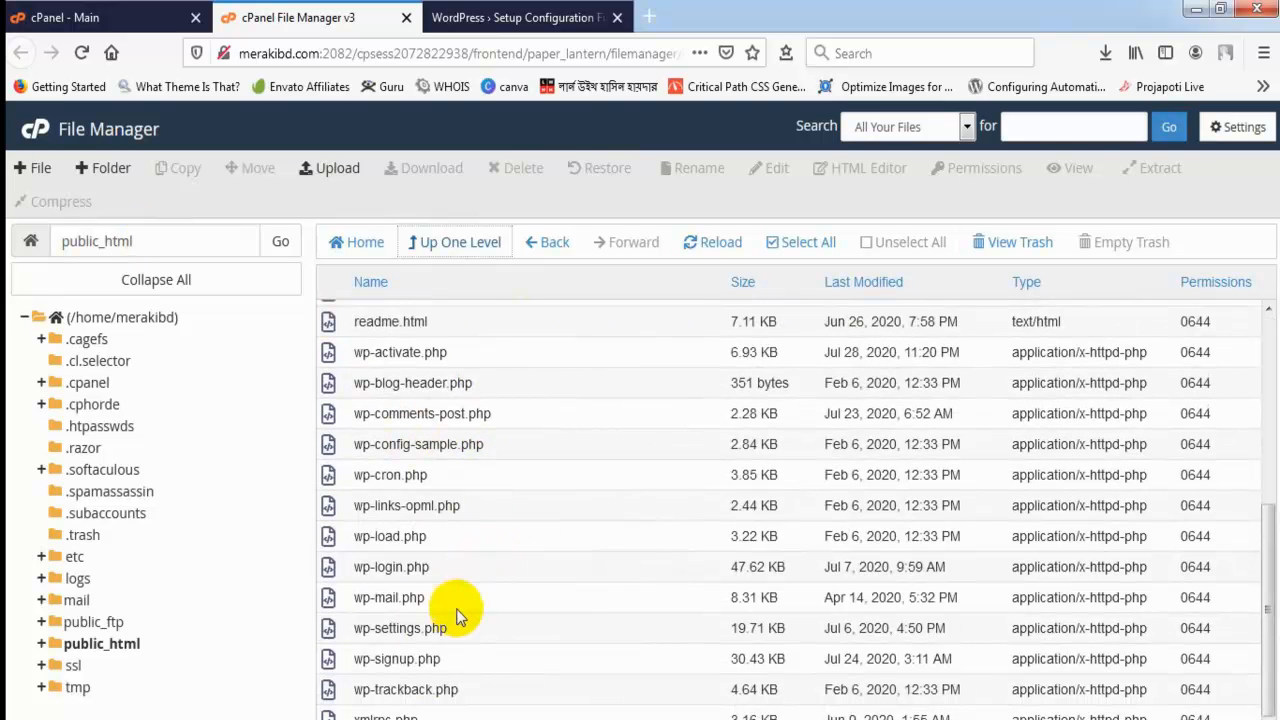
pyautogui.scroll(5, 459, 574)
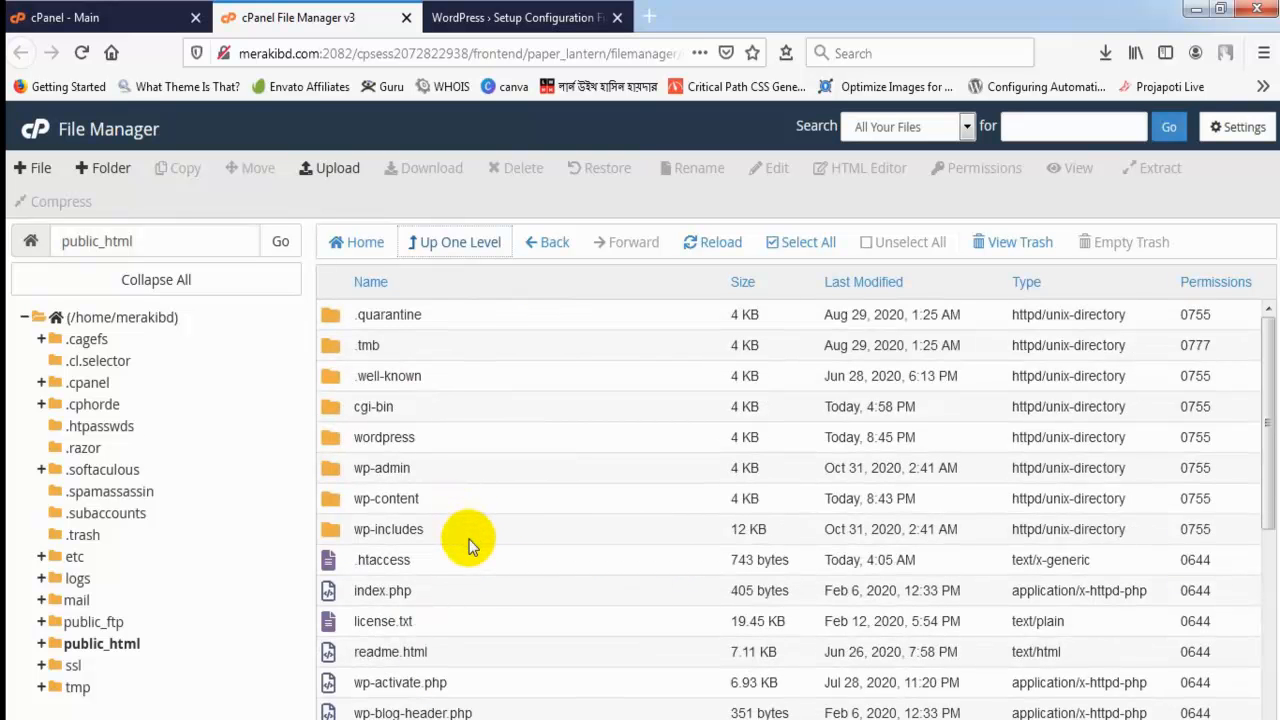
# Load the bare merakibd.com address in the WordPress setup tab
pyautogui.click(510, 18)
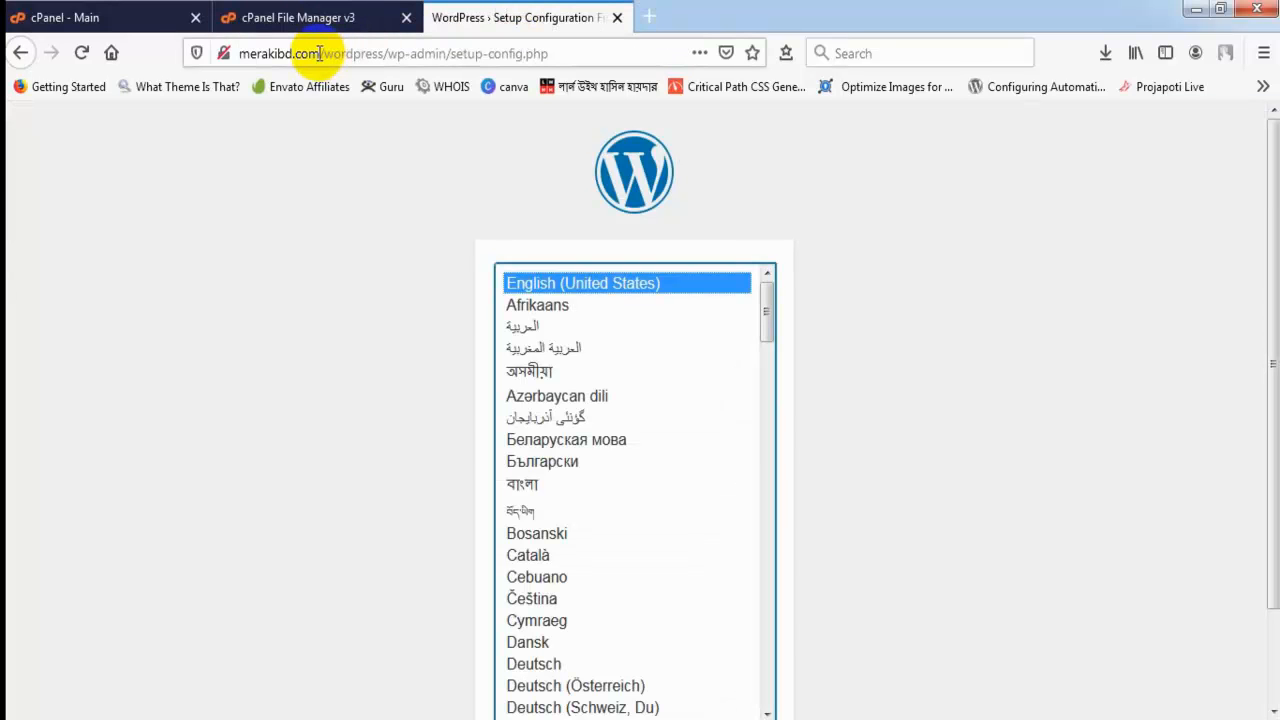
pyautogui.moveTo(322, 53); pyautogui.dragTo(590, 52)
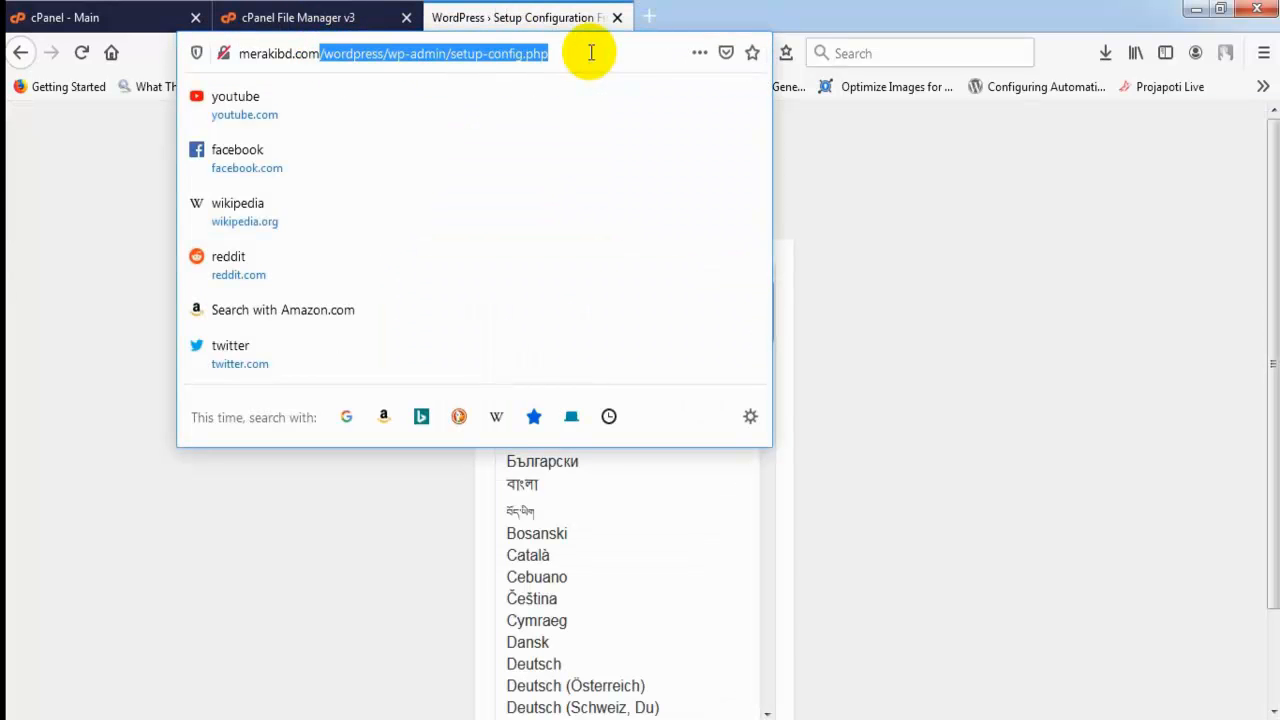
pyautogui.press('BackSpace')
pyautogui.press('Return')
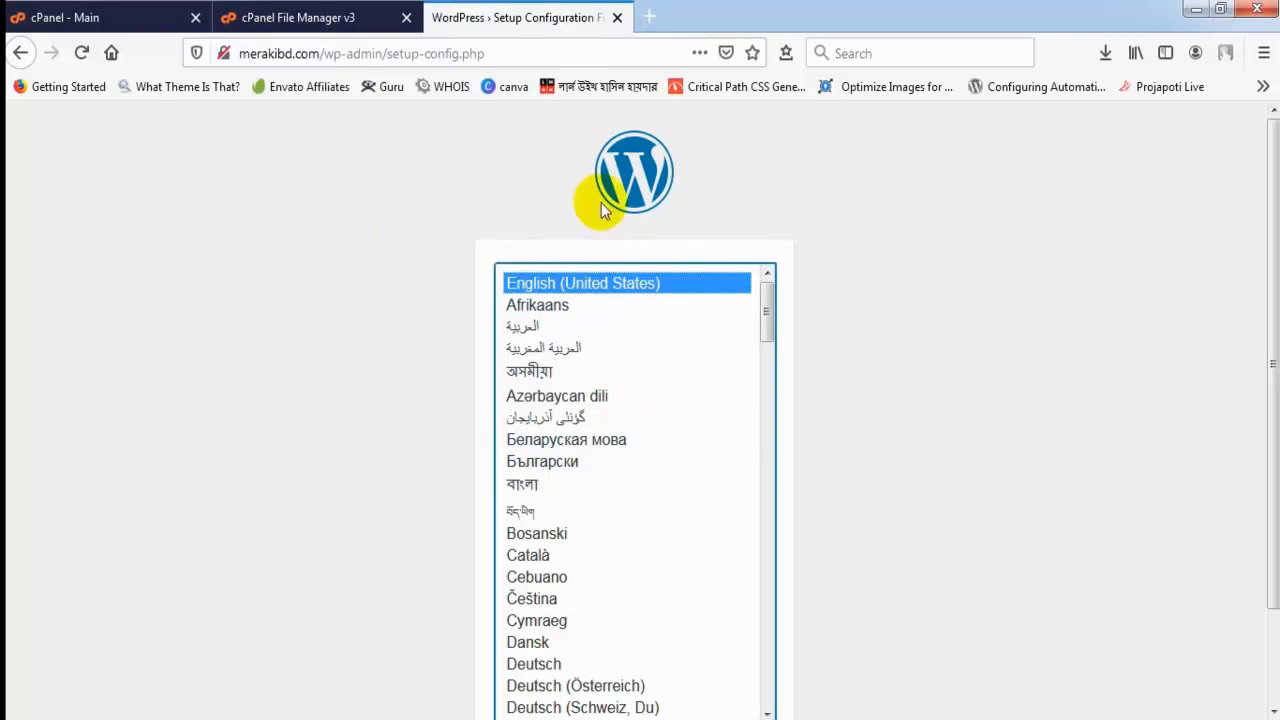
# Check the setup-config.php language list at merakibd.com, then return to cPanel File Manager
pyautogui.scroll(-2, 848, 408)
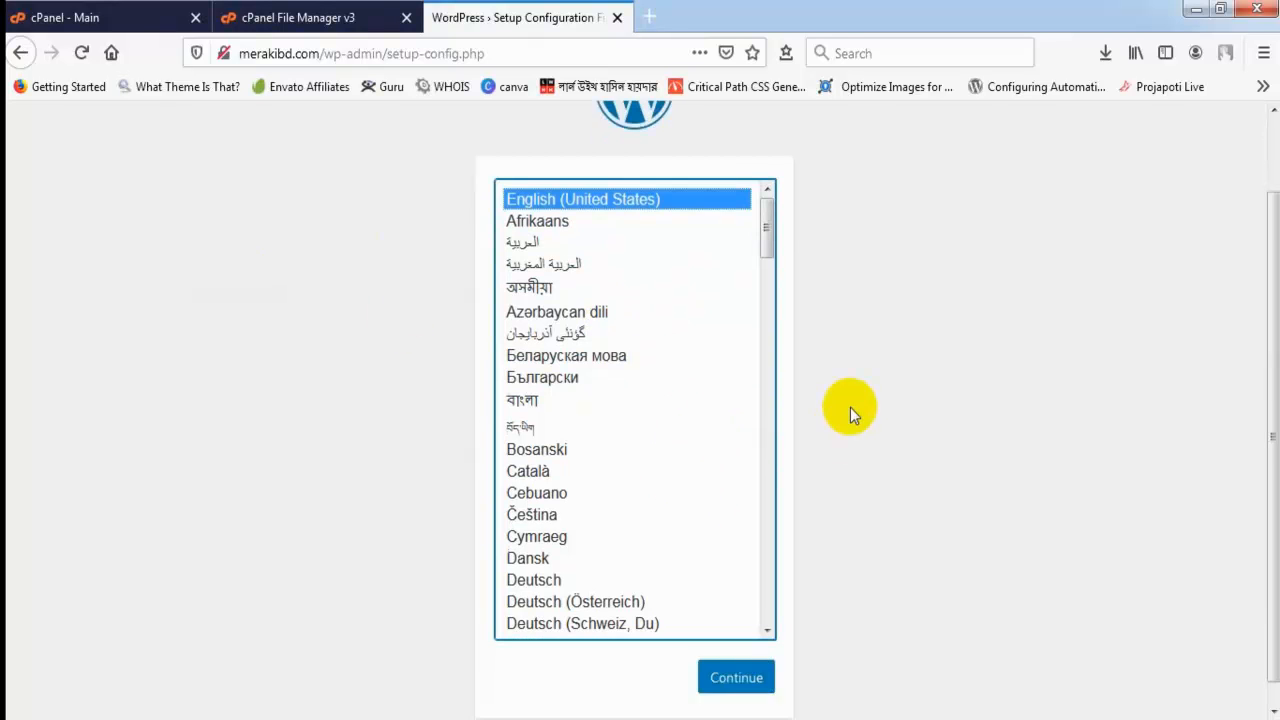
pyautogui.scroll(-10, 734, 429)
pyautogui.scroll(-20, 706, 430)
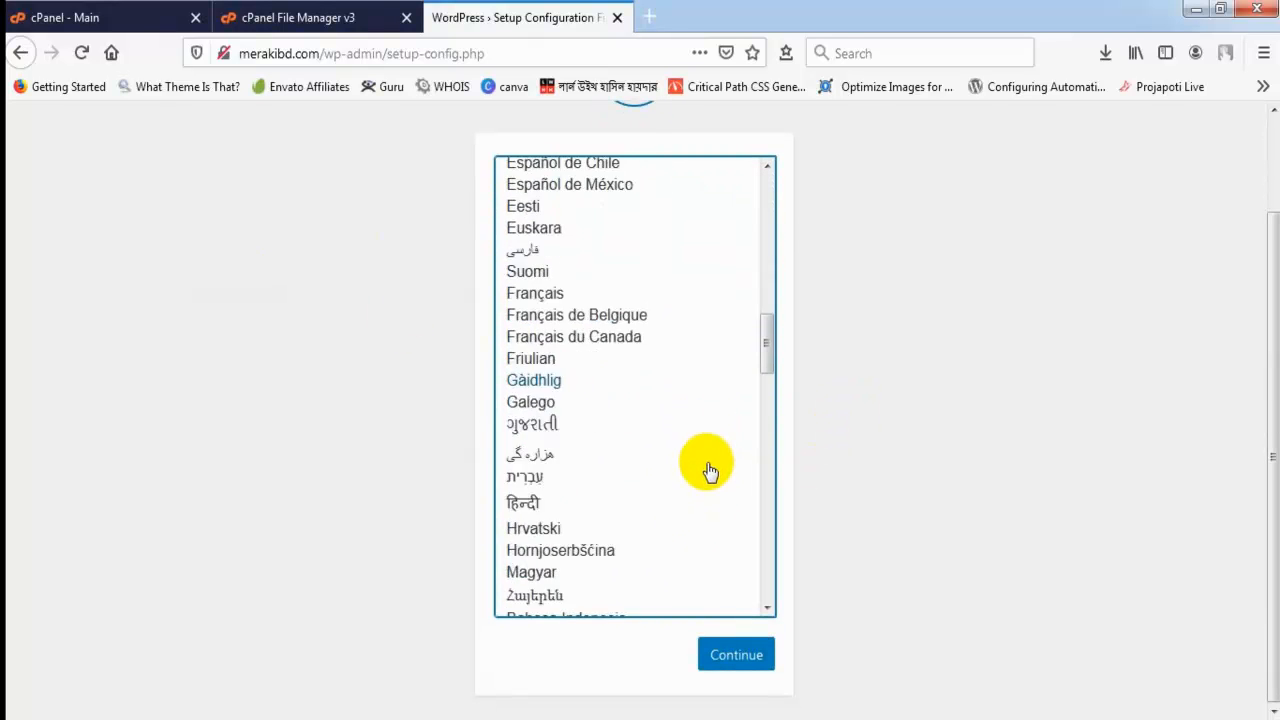
pyautogui.scroll(15, 703, 378)
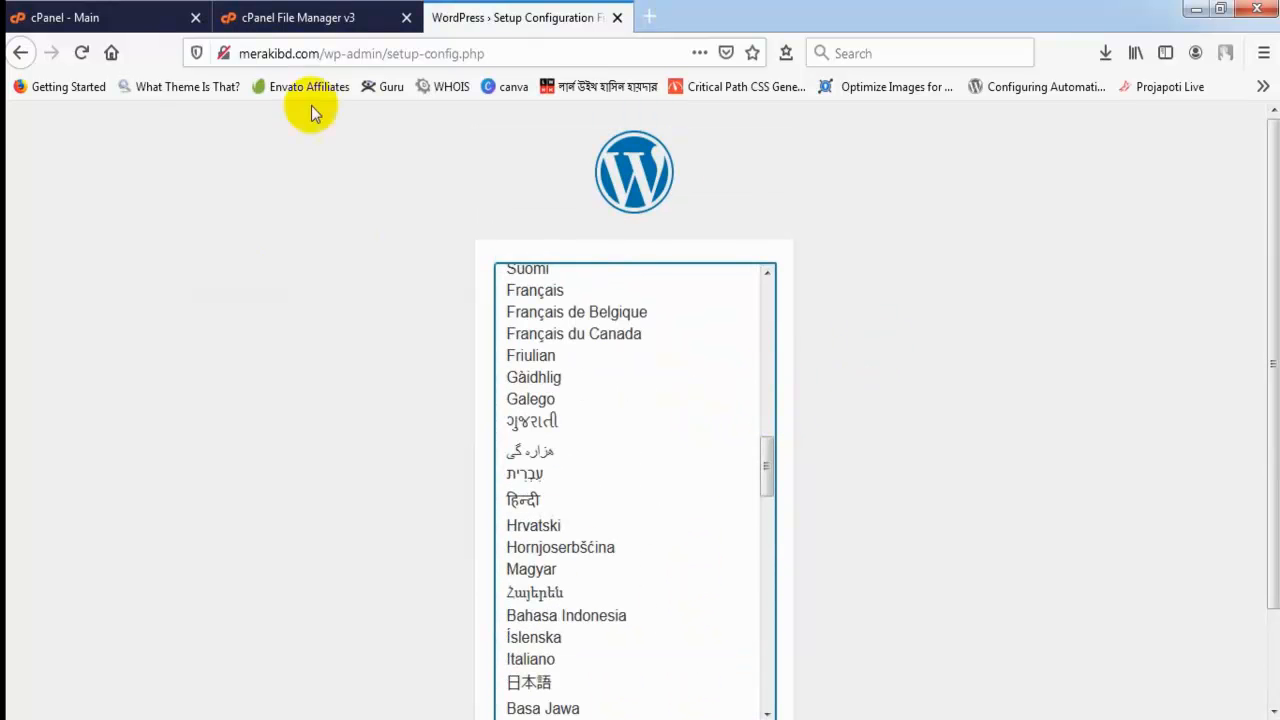
pyautogui.click(340, 17)
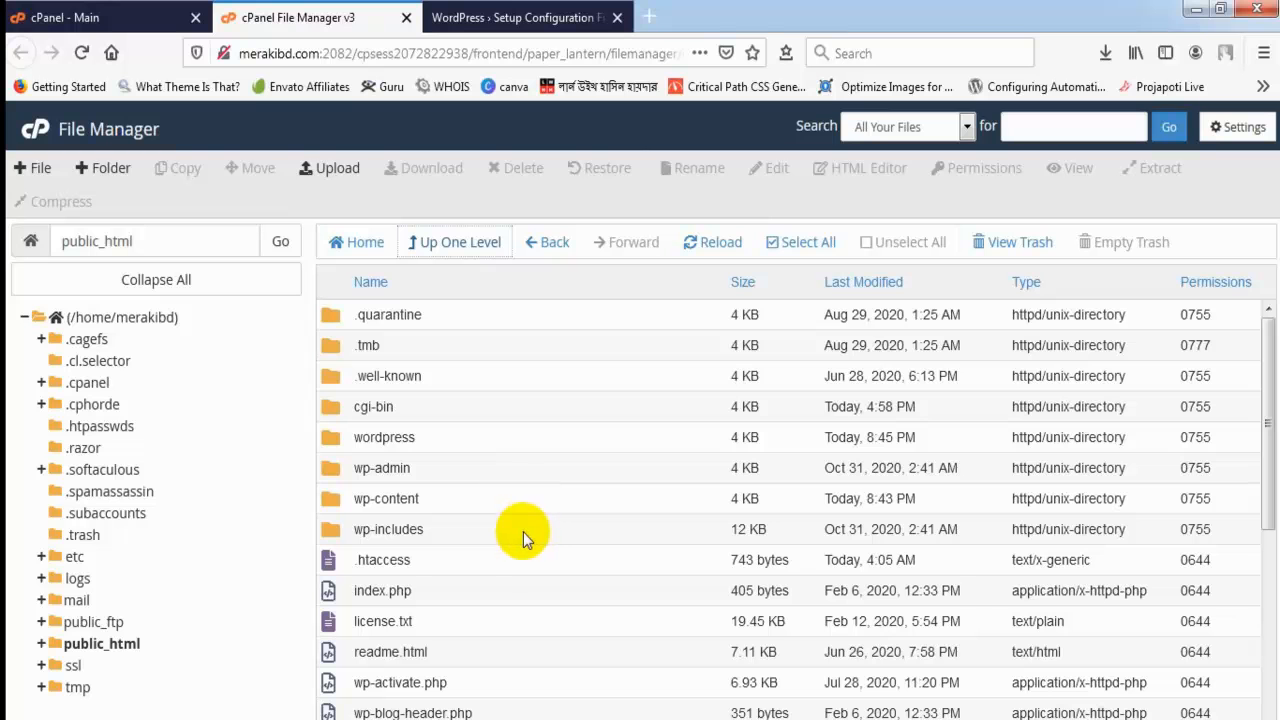
# Confirm the wordpress folder is empty, then permanently delete it from public_html, skipping the trash
pyautogui.doubleClick(339, 442)
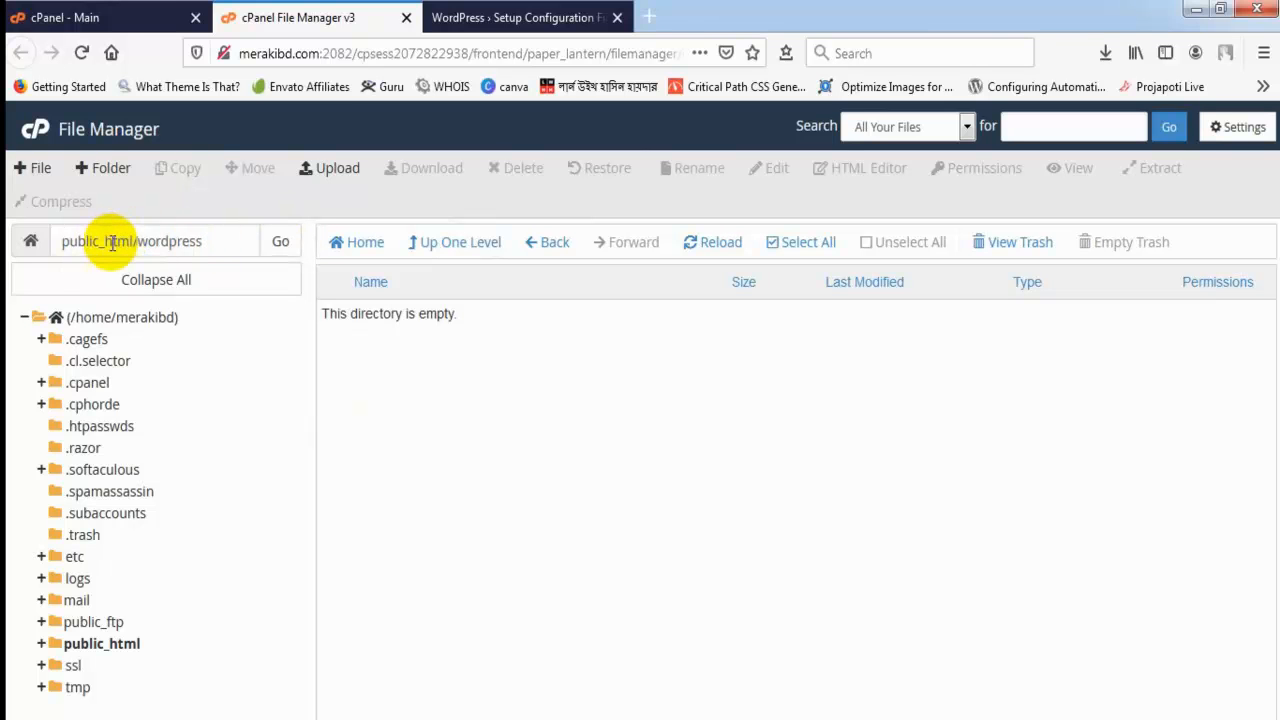
pyautogui.moveTo(63, 241); pyautogui.dragTo(131, 241)
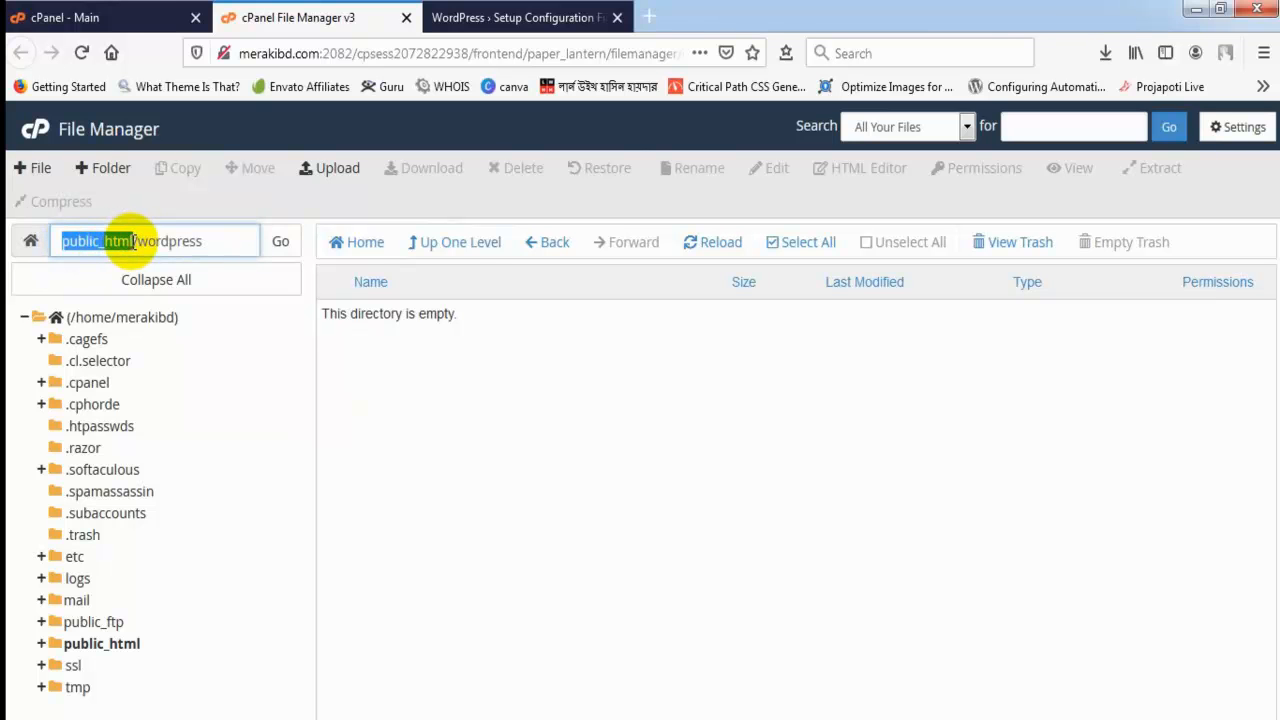
pyautogui.click(457, 248)
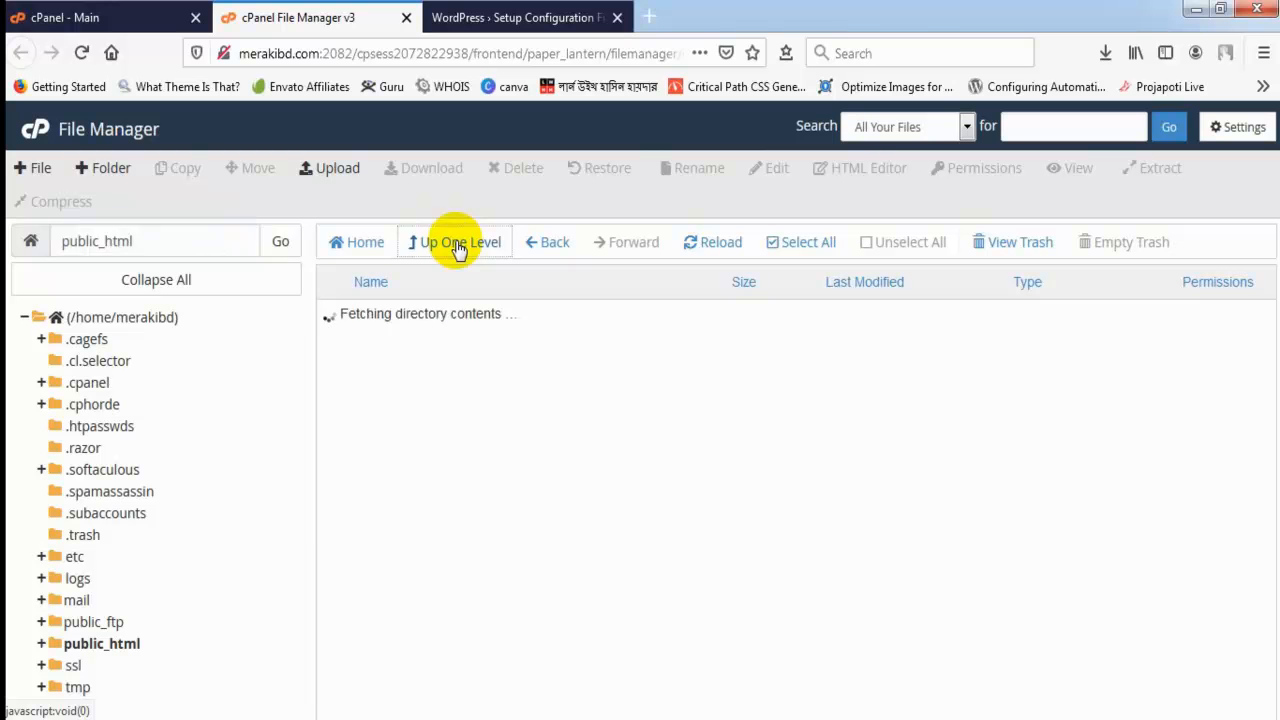
pyautogui.scroll(-4, 515, 540)
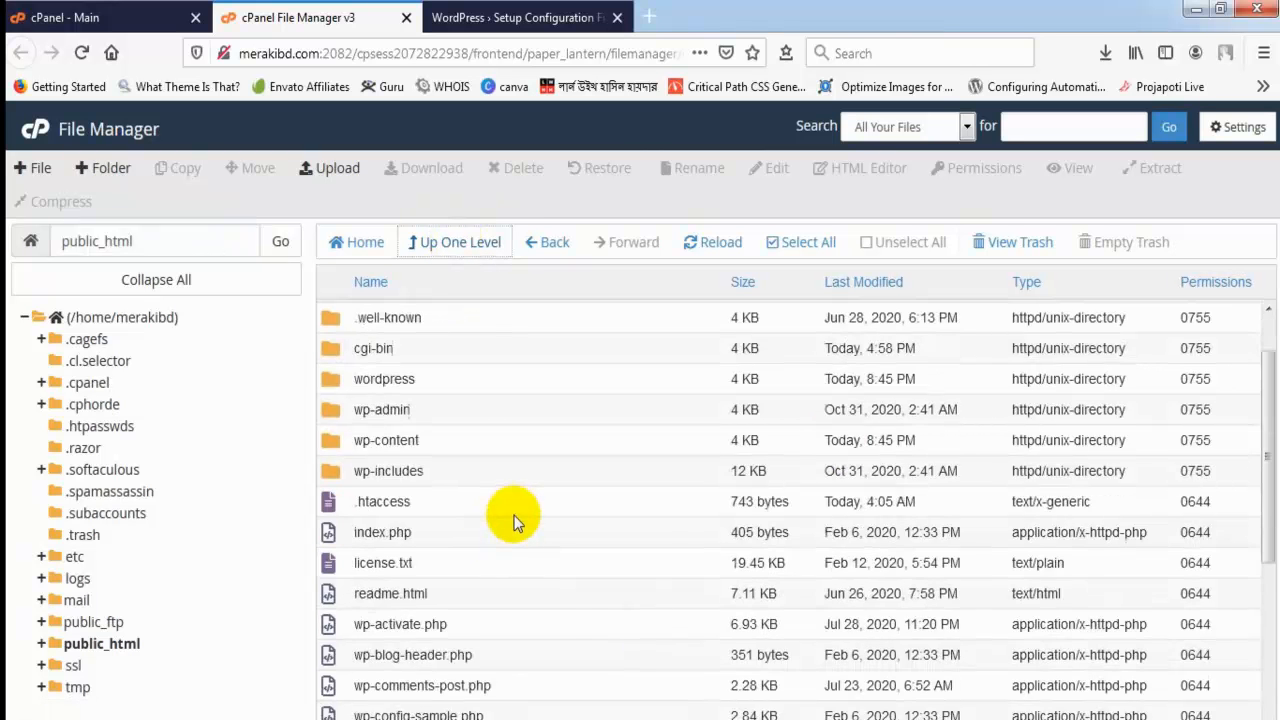
pyautogui.scroll(4, 512, 567)
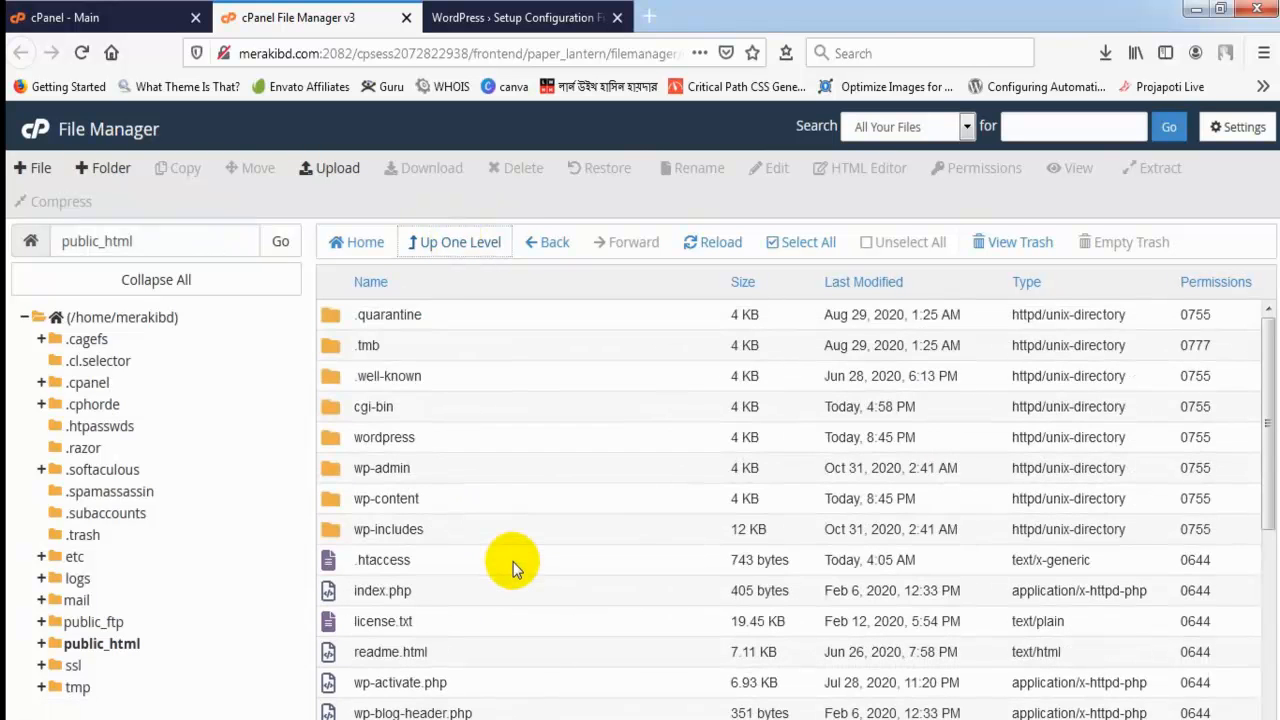
pyautogui.click(350, 439)
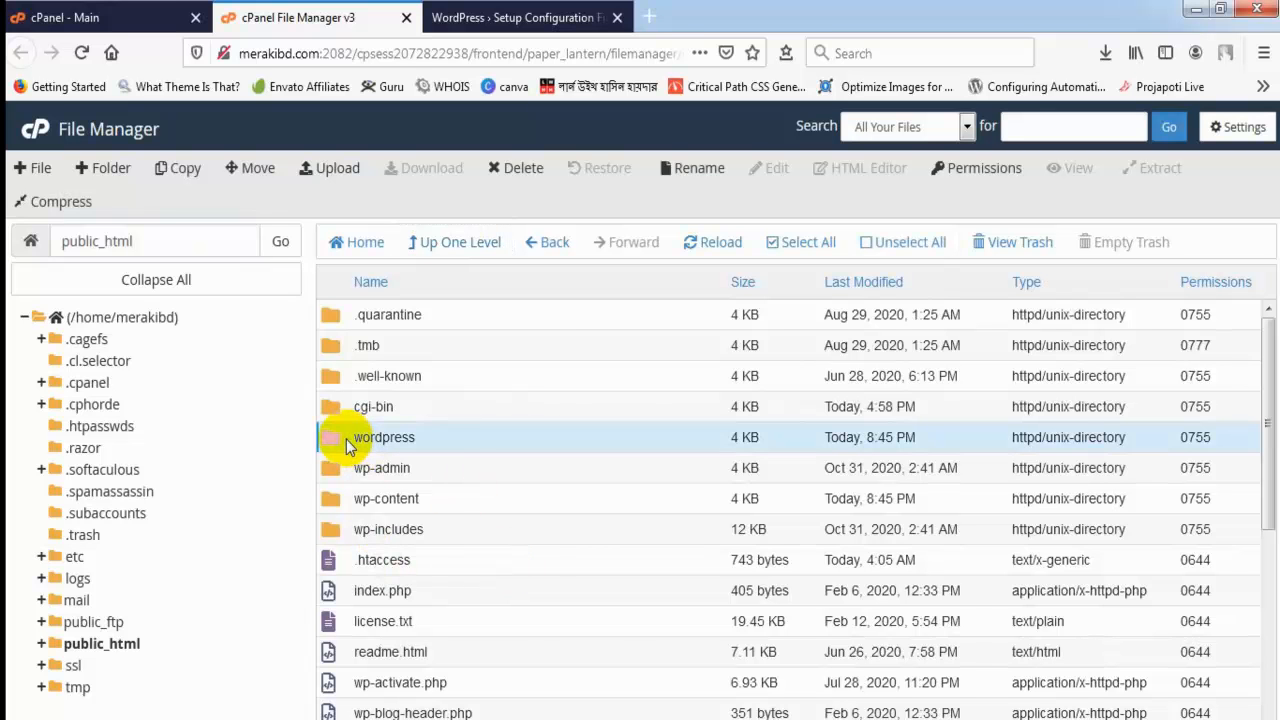
pyautogui.click(521, 168)
pyautogui.click(448, 418)
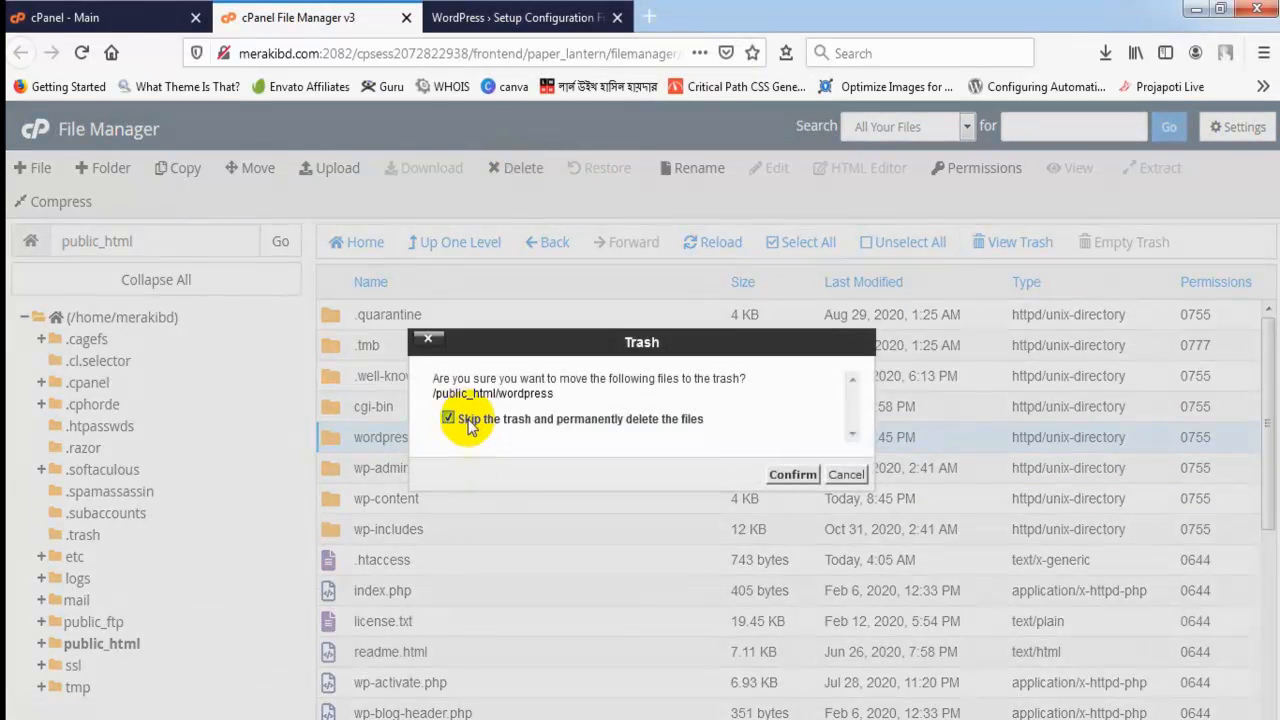
pyautogui.click(793, 475)
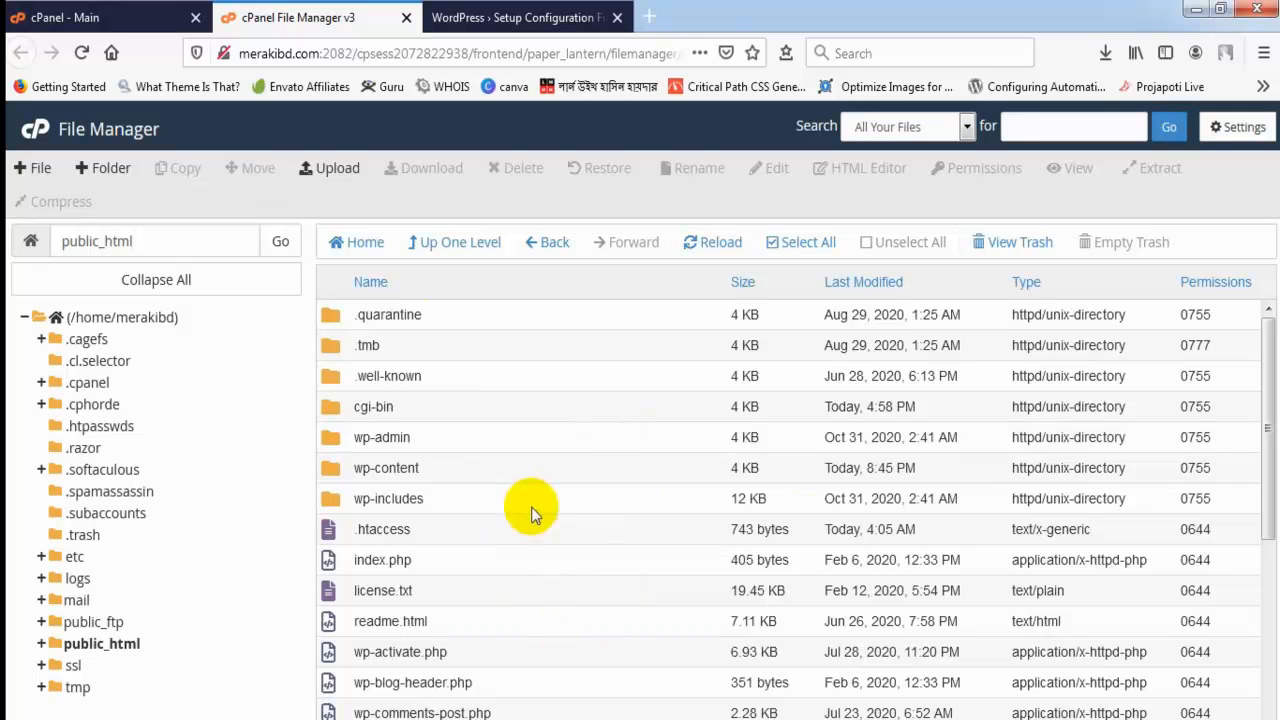
pyautogui.scroll(-5, 558, 520)
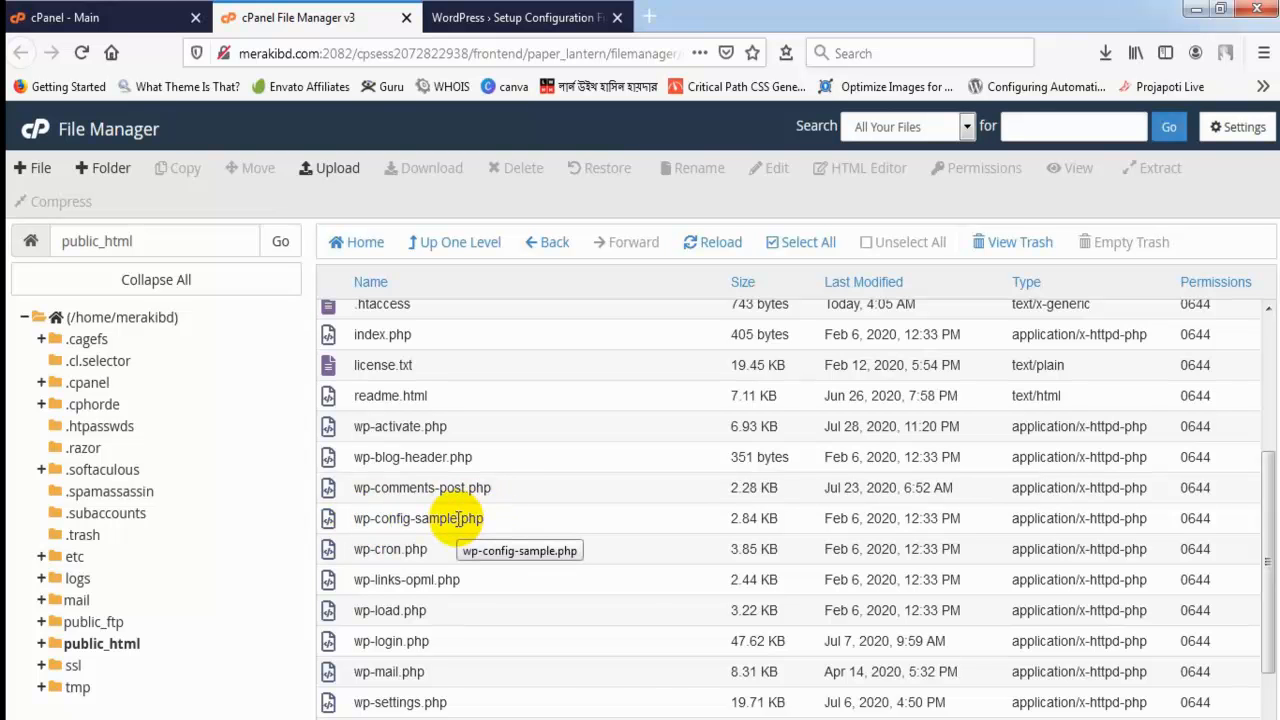
# Rename wp-config-sample.php to wp-config.php in public_html
pyautogui.rightClick(456, 518)
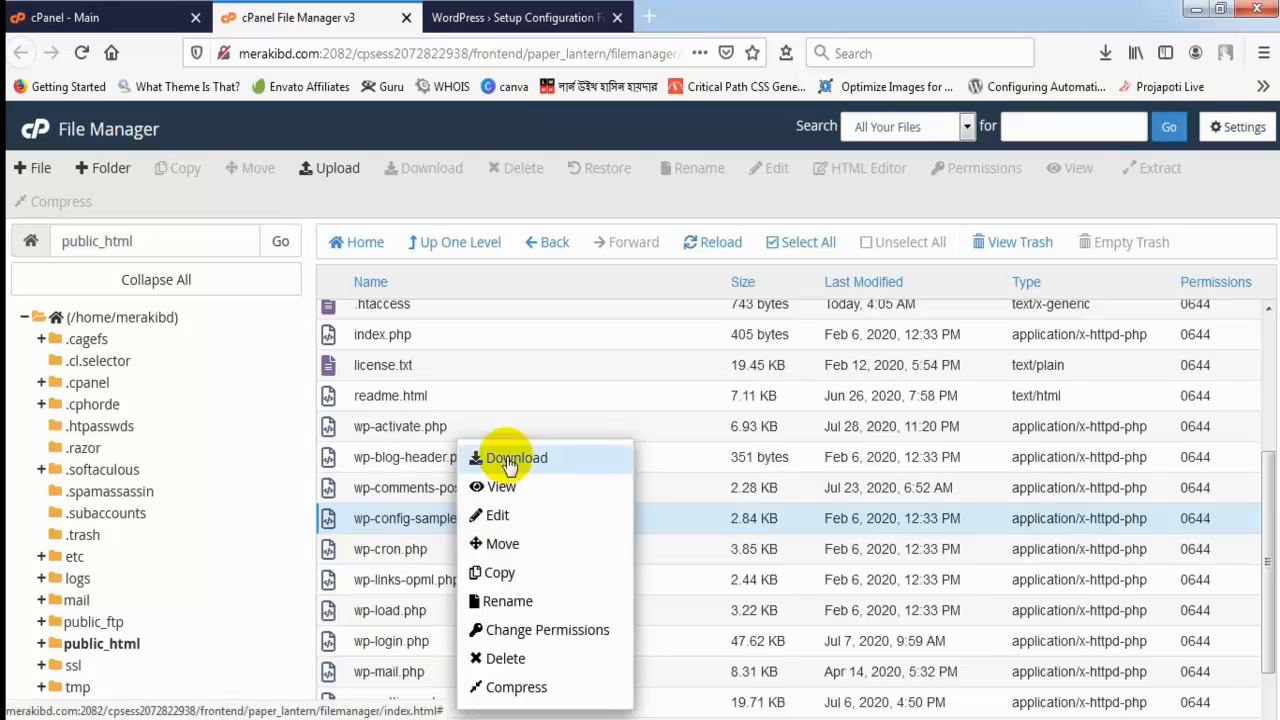
pyautogui.click(500, 516)
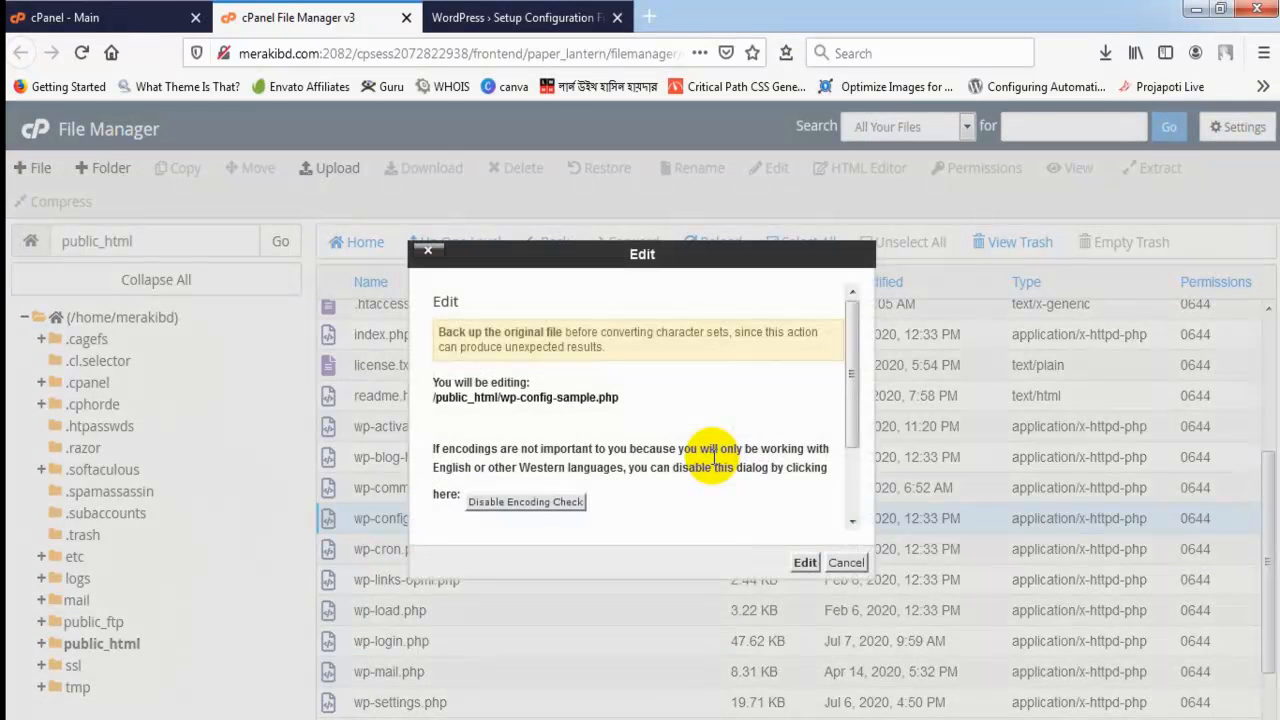
pyautogui.click(845, 563)
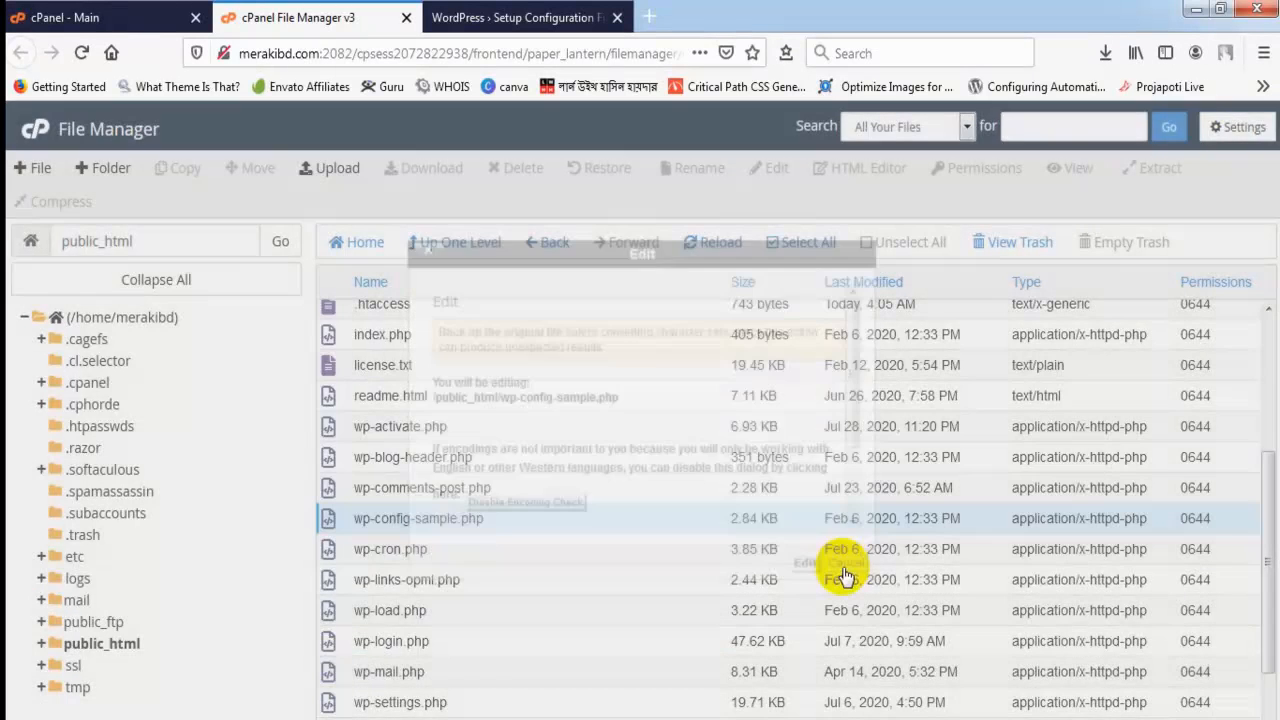
pyautogui.rightClick(437, 516)
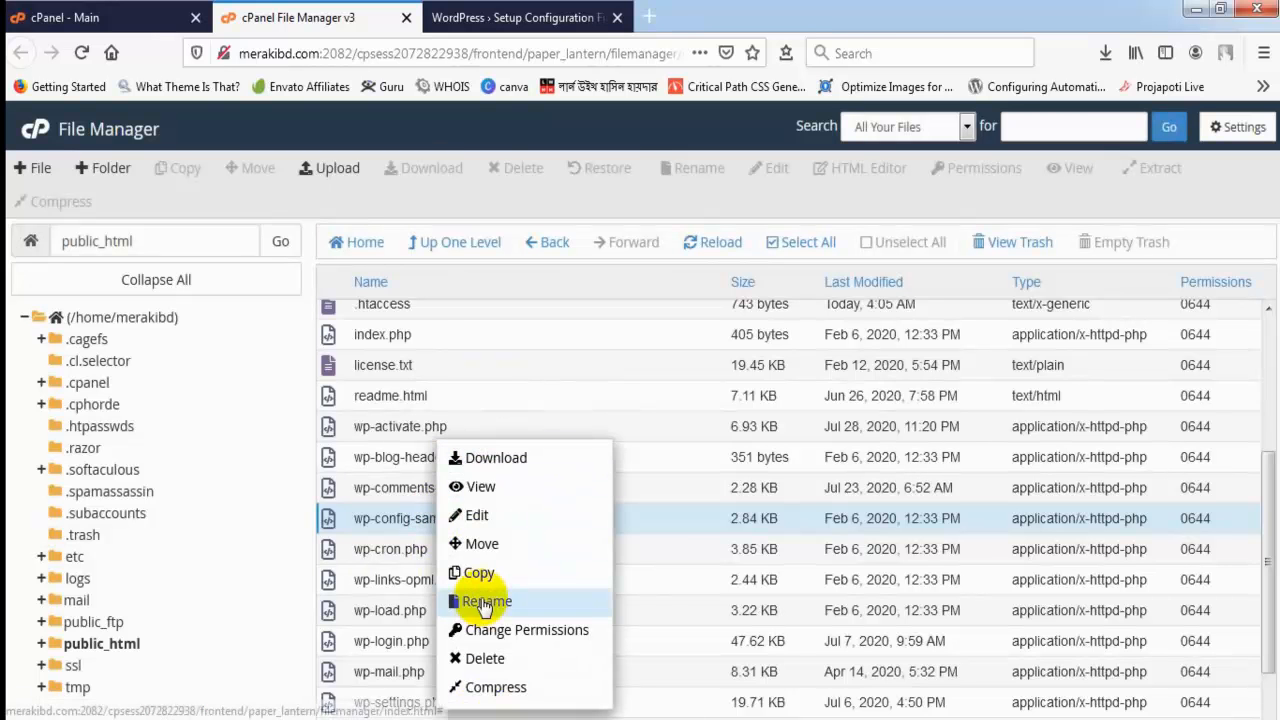
pyautogui.click(485, 602)
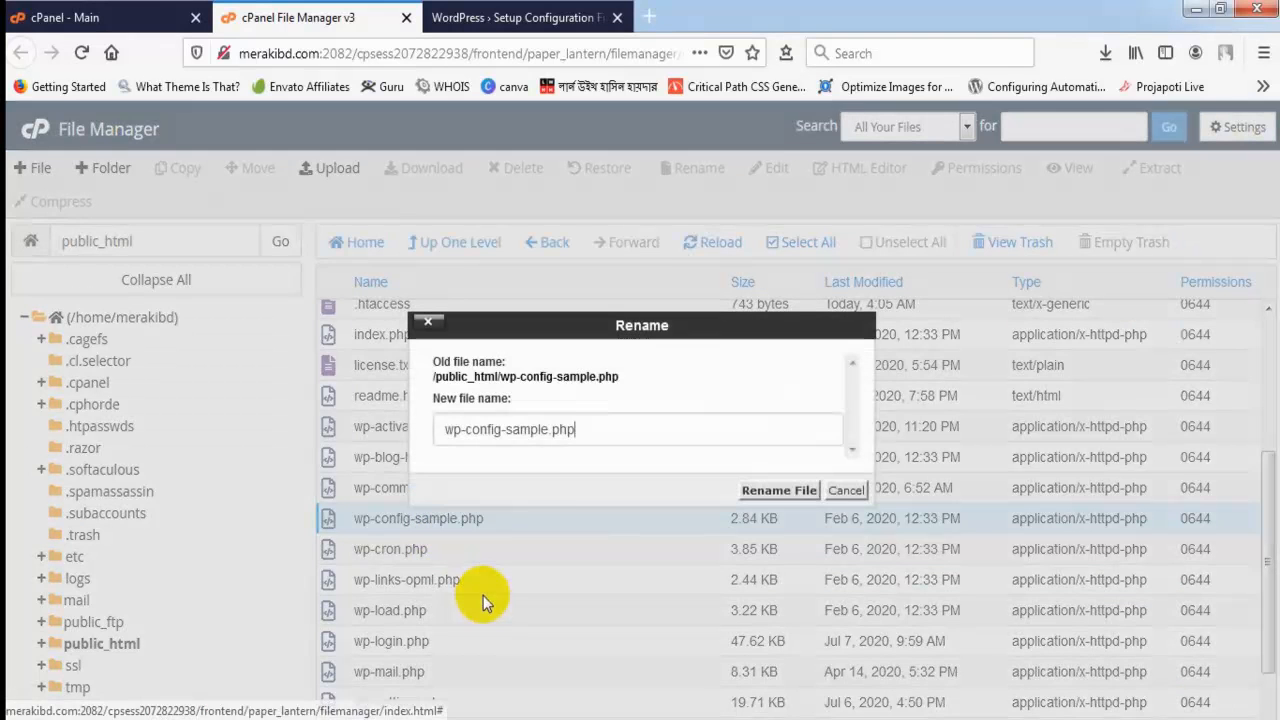
pyautogui.click(549, 429)
pyautogui.press('BackSpace')
pyautogui.press('BackSpace')
pyautogui.press('BackSpace')
pyautogui.press('BackSpace')
pyautogui.press('BackSpace')
pyautogui.press('BackSpace')
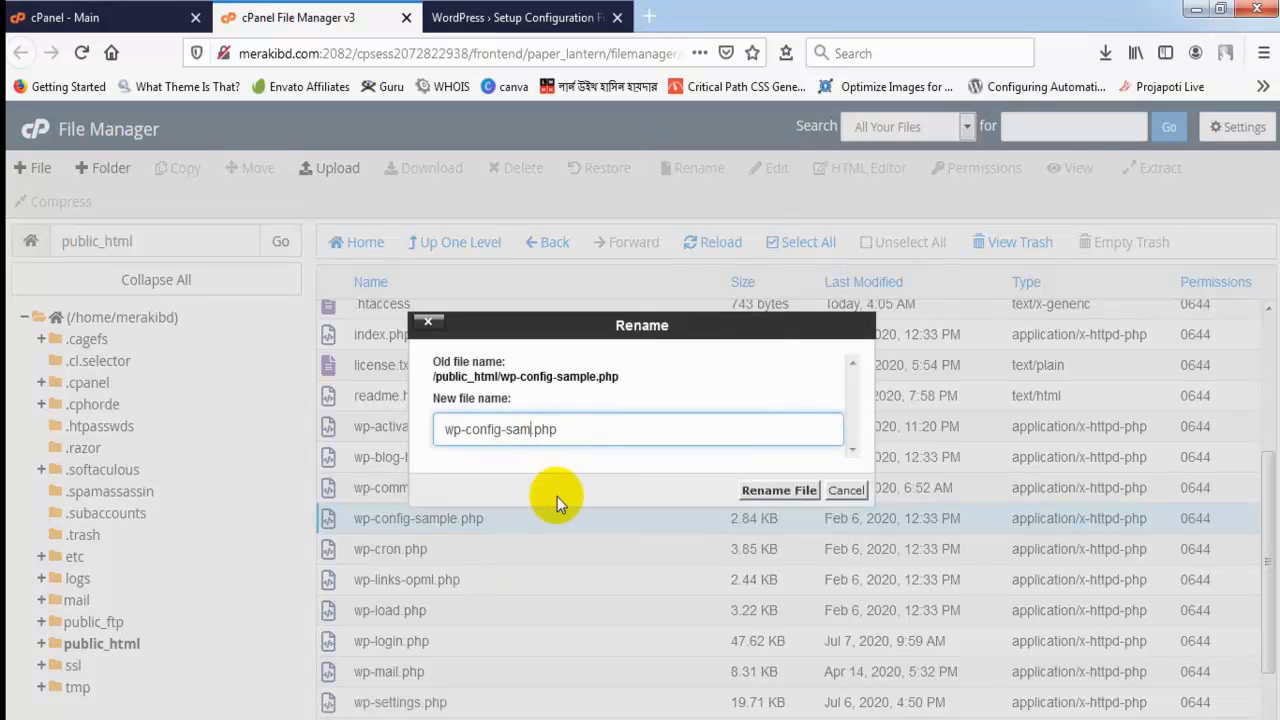
pyautogui.press('BackSpace')
pyautogui.press('Right')
pyautogui.press('Right')
pyautogui.press('Right')
pyautogui.press('Right')
pyautogui.press('Right')
pyautogui.press('Left')
pyautogui.press('Left')
pyautogui.press('Left')
pyautogui.press('Left')
pyautogui.press('Left')
pyautogui.press('Left')
pyautogui.press('Right')
pyautogui.press('Right')
pyautogui.press('Right')
pyautogui.press('Right')
pyautogui.press('Right')
pyautogui.press('Right')
pyautogui.press('Right')
pyautogui.press('Right')
pyautogui.press('Right')
pyautogui.press('Right')
pyautogui.press('Right')
pyautogui.press('Right')
pyautogui.press('Right')
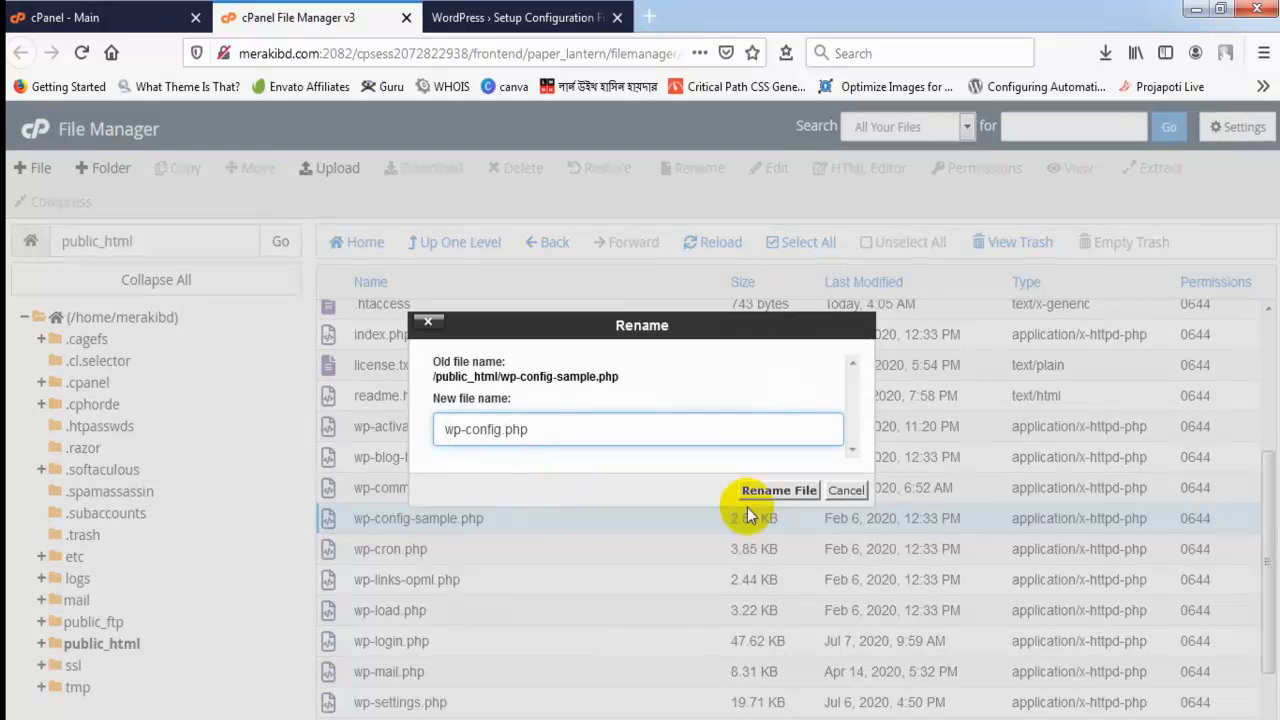
pyautogui.click(776, 491)
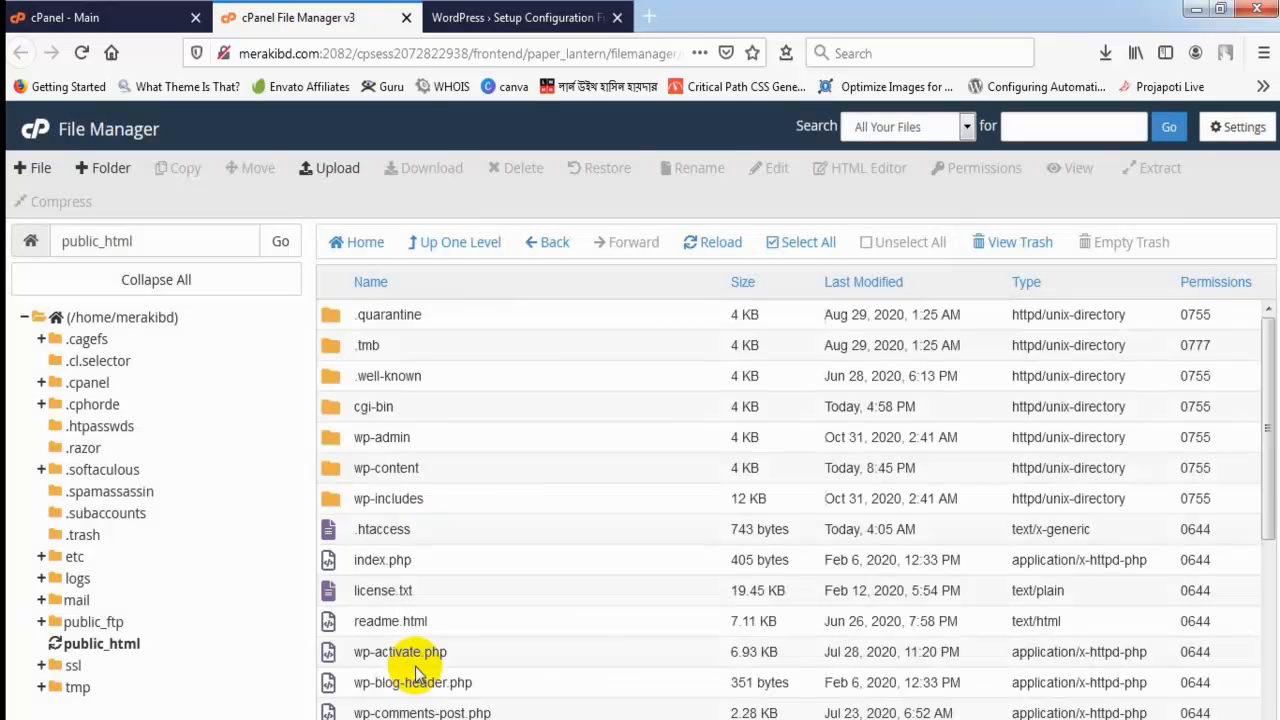
pyautogui.scroll(-4, 451, 563)
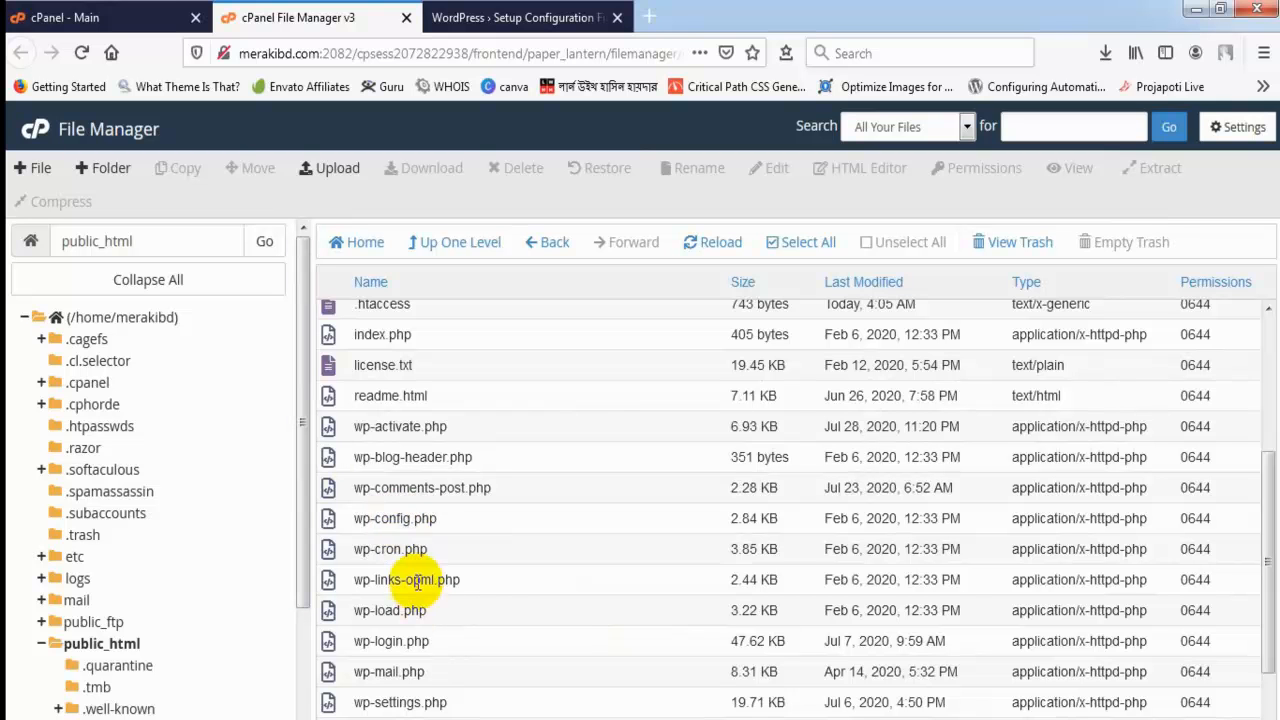
# Open wp-config.php in the File Manager code editor, reopening it after a blank first load
pyautogui.rightClick(410, 518)
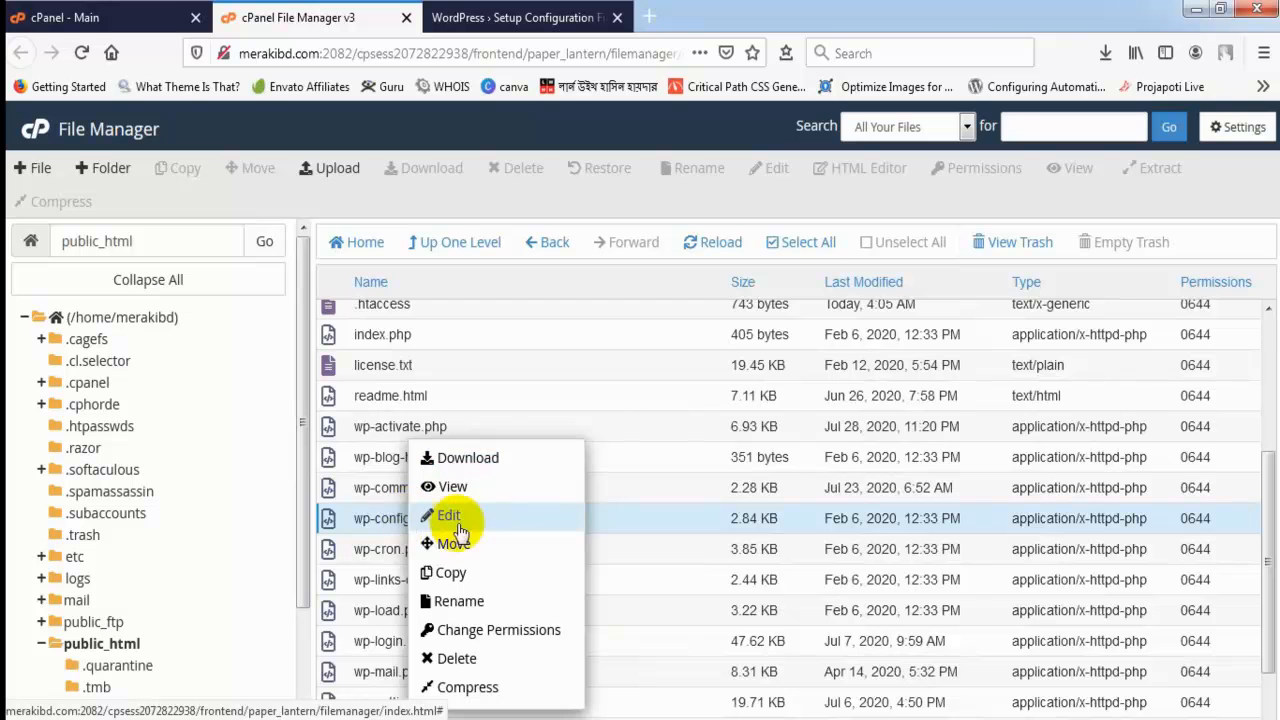
pyautogui.click(452, 520)
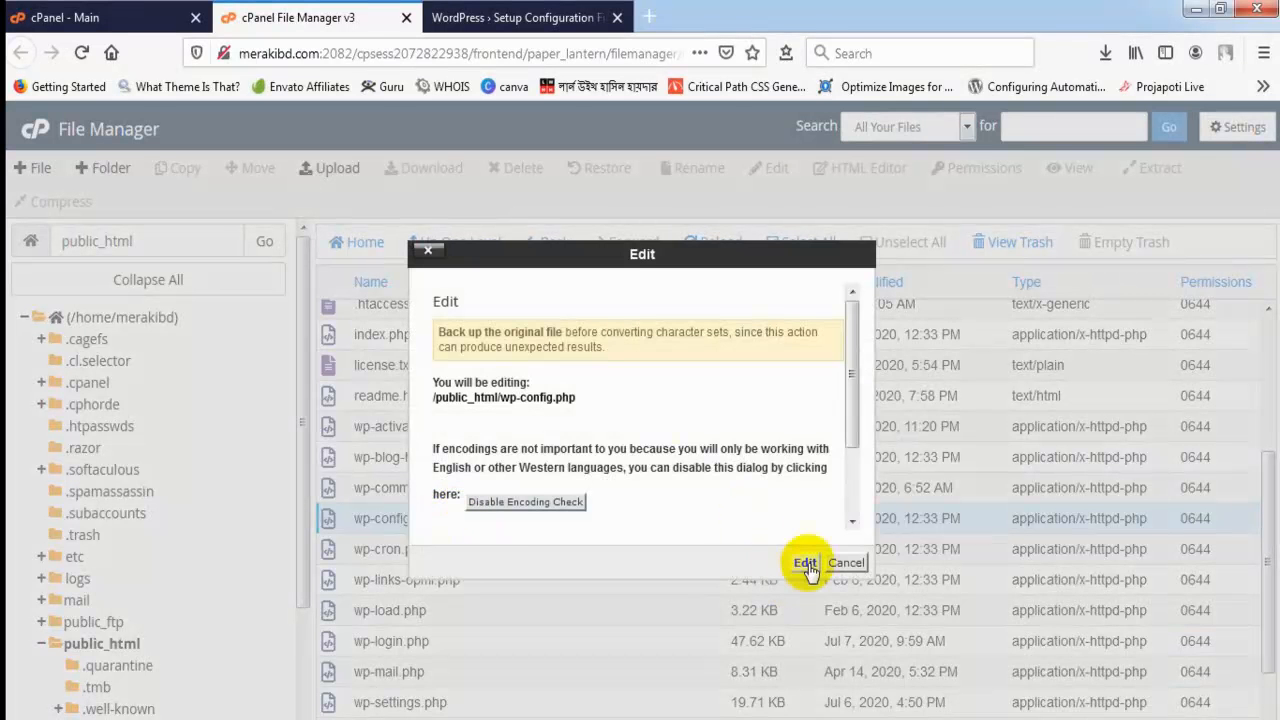
pyautogui.click(808, 564)
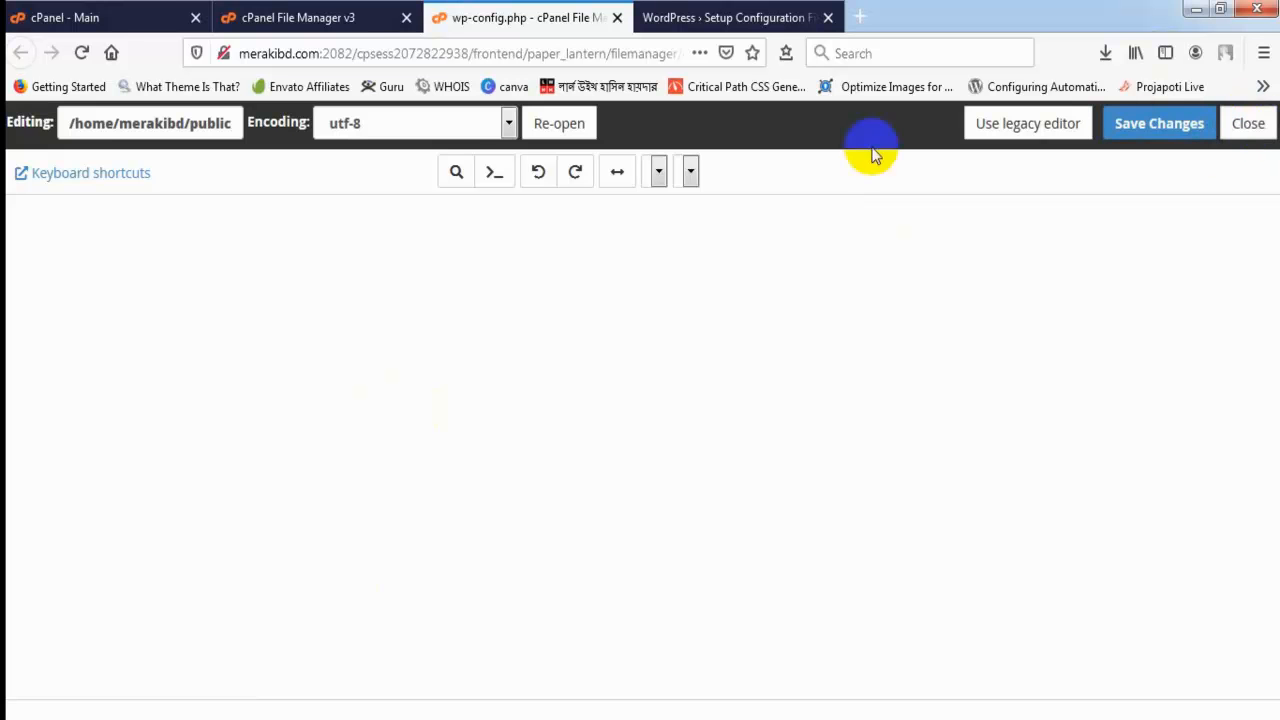
pyautogui.click(1248, 123)
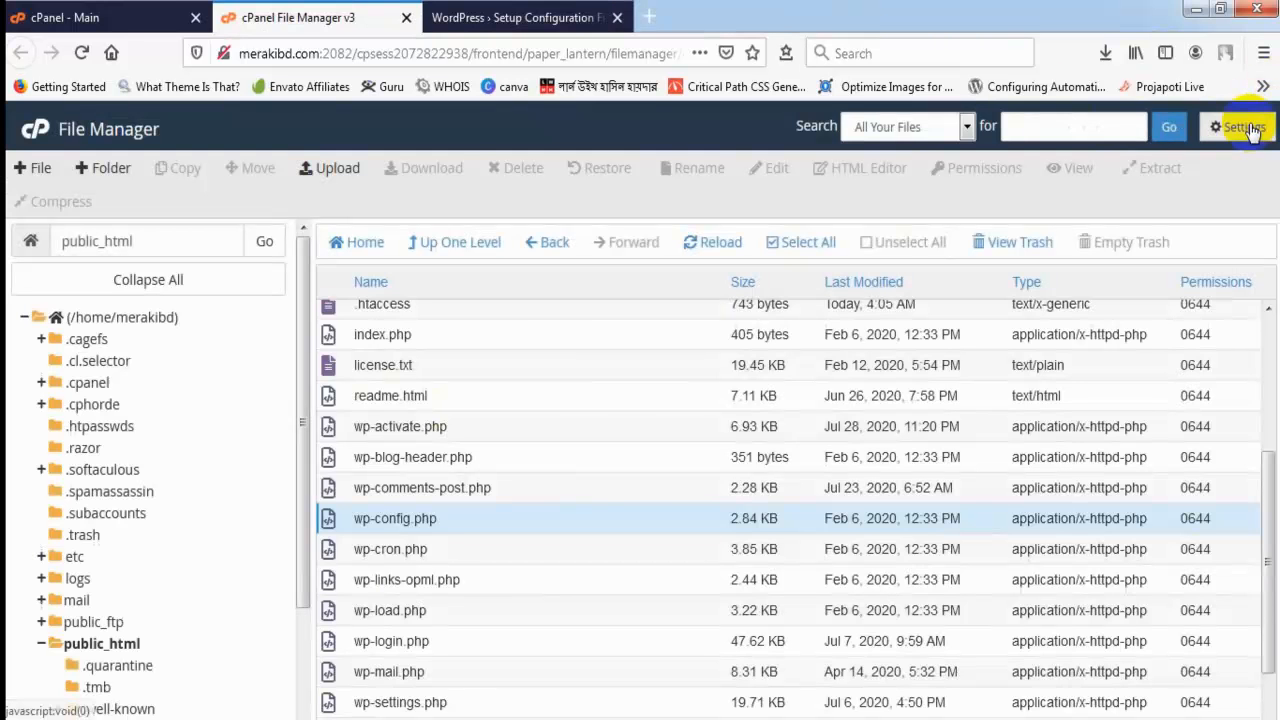
pyautogui.rightClick(420, 518)
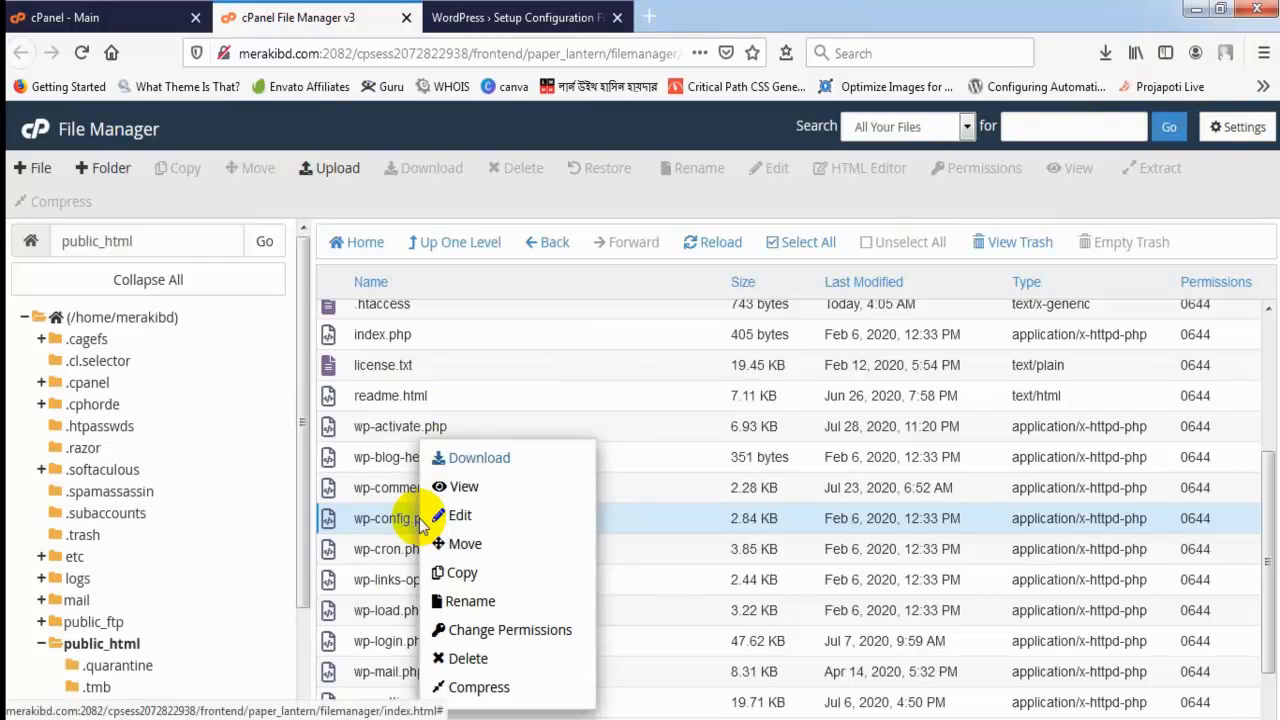
pyautogui.click(458, 518)
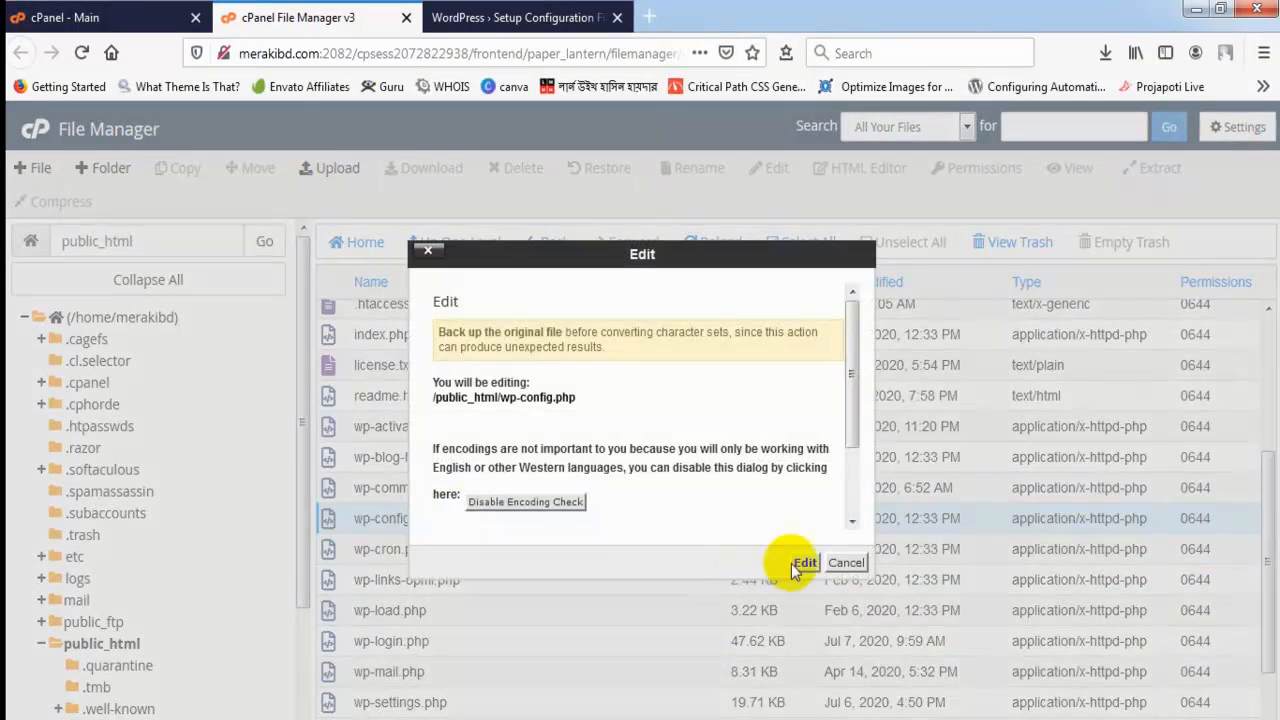
pyautogui.click(800, 565)
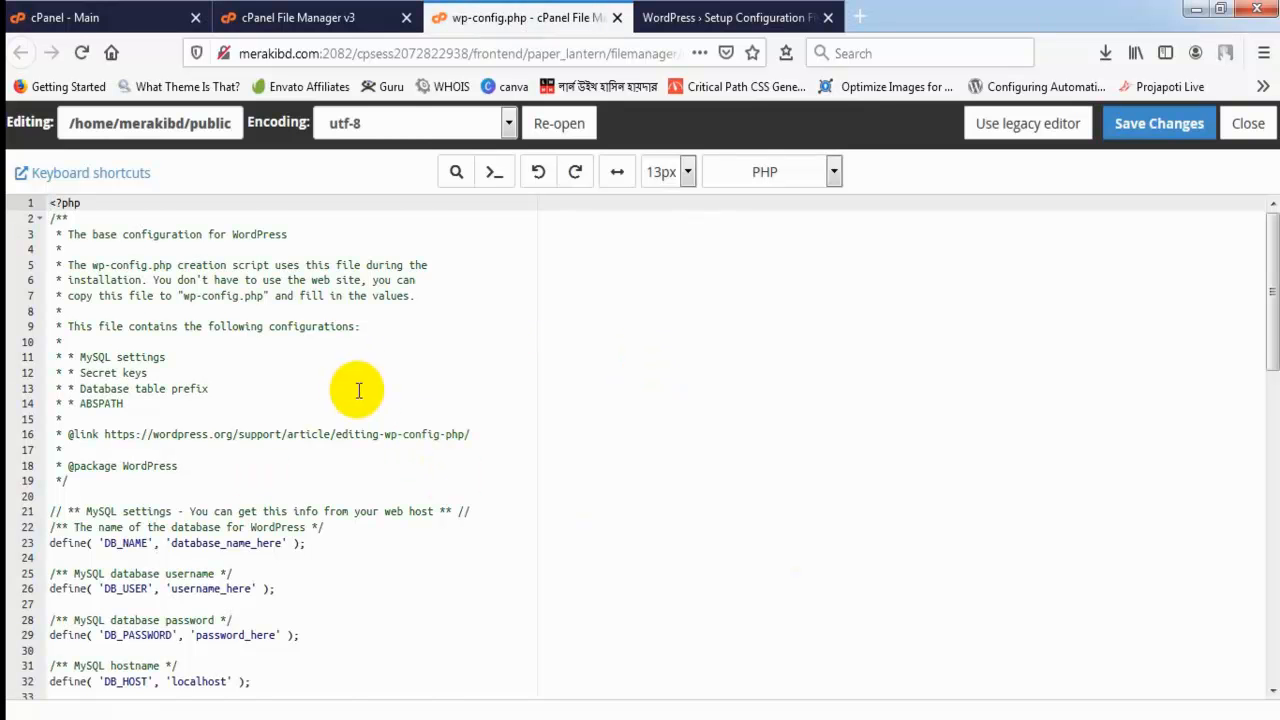
# Replace the DB_NAME placeholder with the database name copied from the notes
pyautogui.scroll(-3, 257, 370)
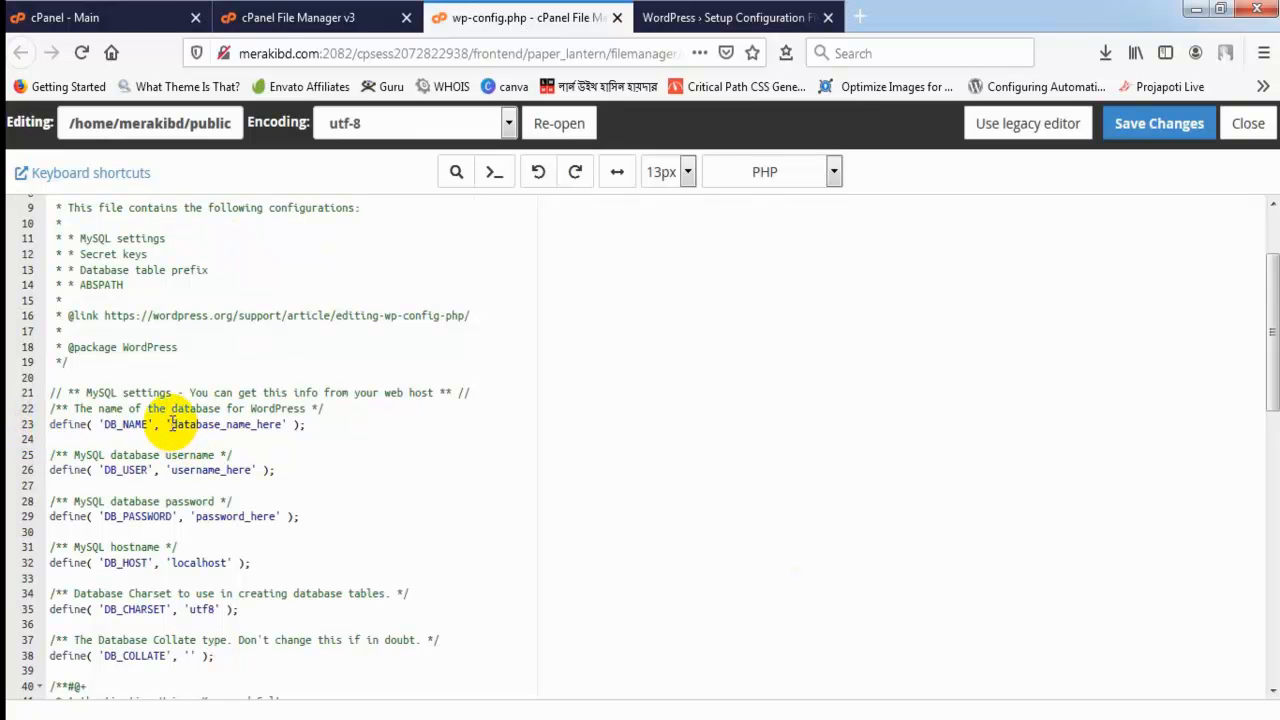
pyautogui.moveTo(172, 424); pyautogui.dragTo(281, 424)
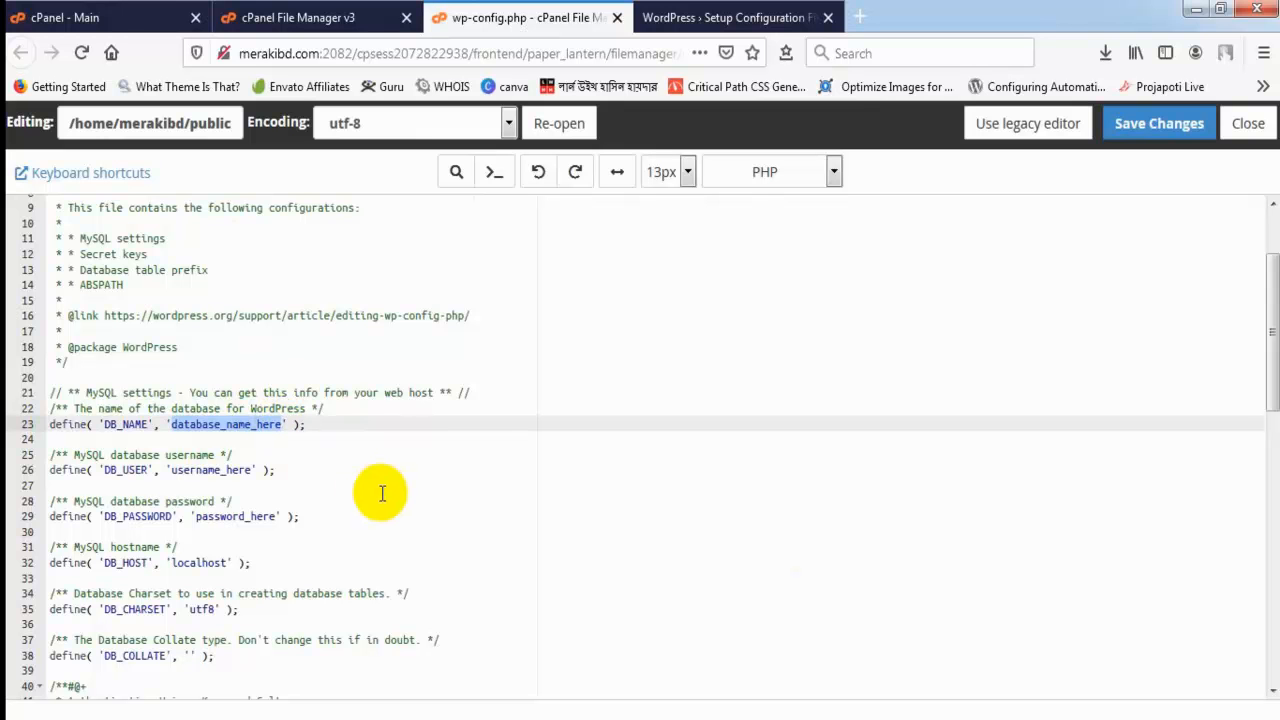
pyautogui.press('BackSpace')
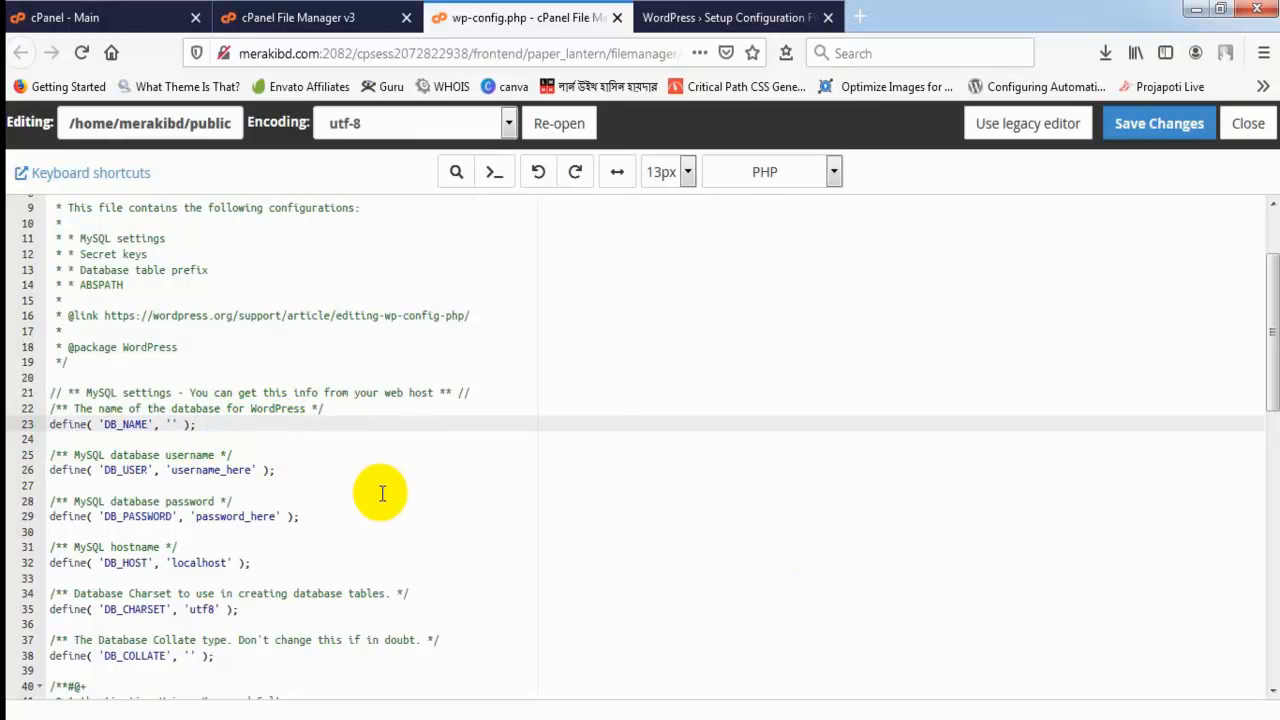
pyautogui.hotkey('alt', 'Tab')
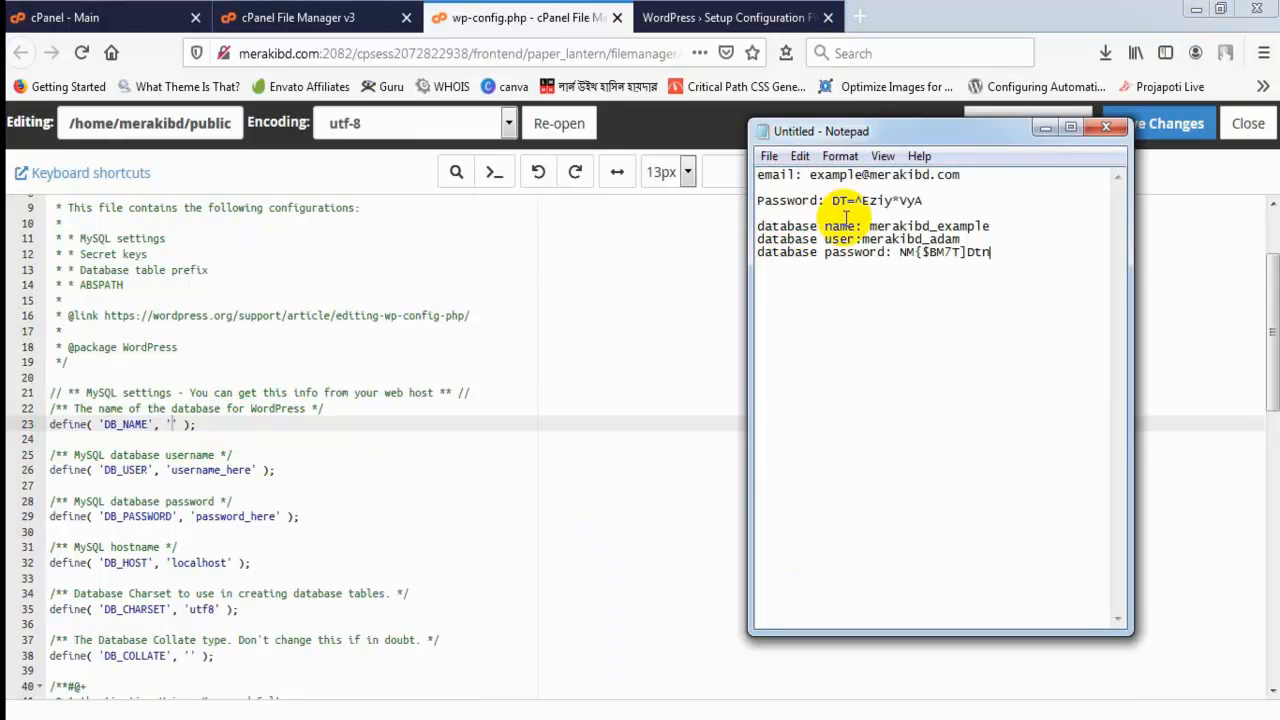
pyautogui.moveTo(869, 226); pyautogui.dragTo(978, 226)
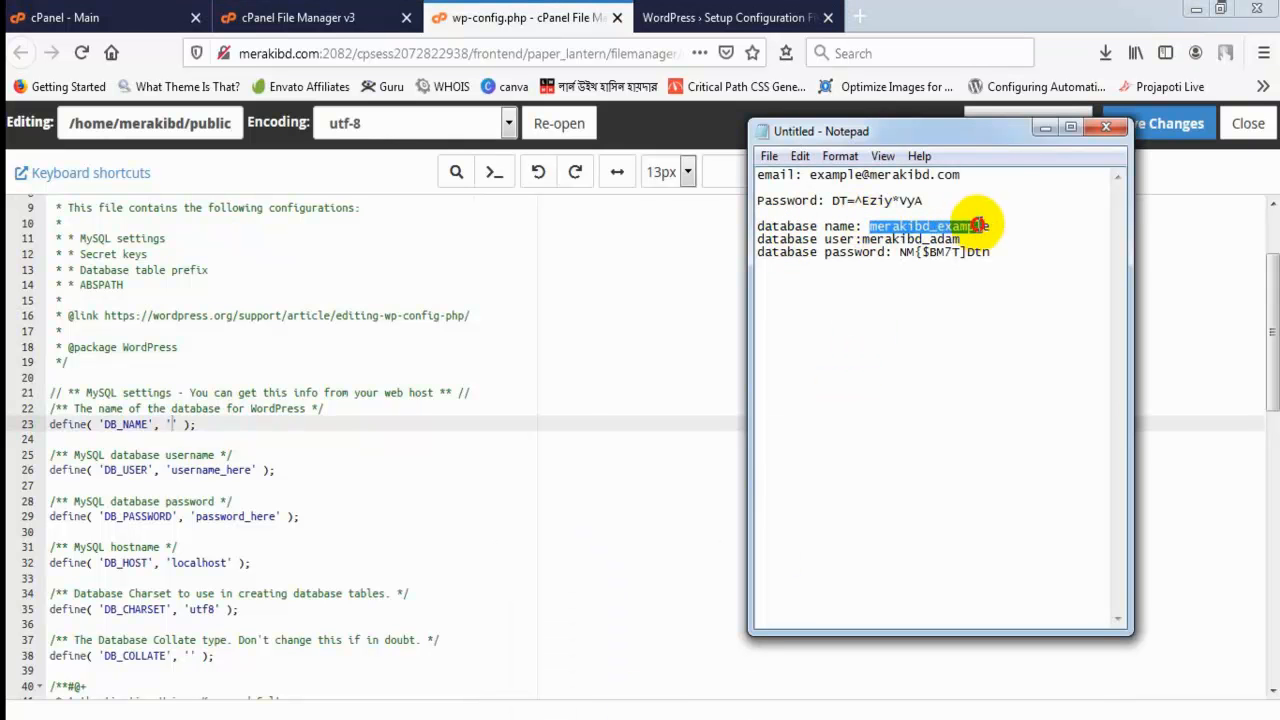
pyautogui.rightClick(978, 226)
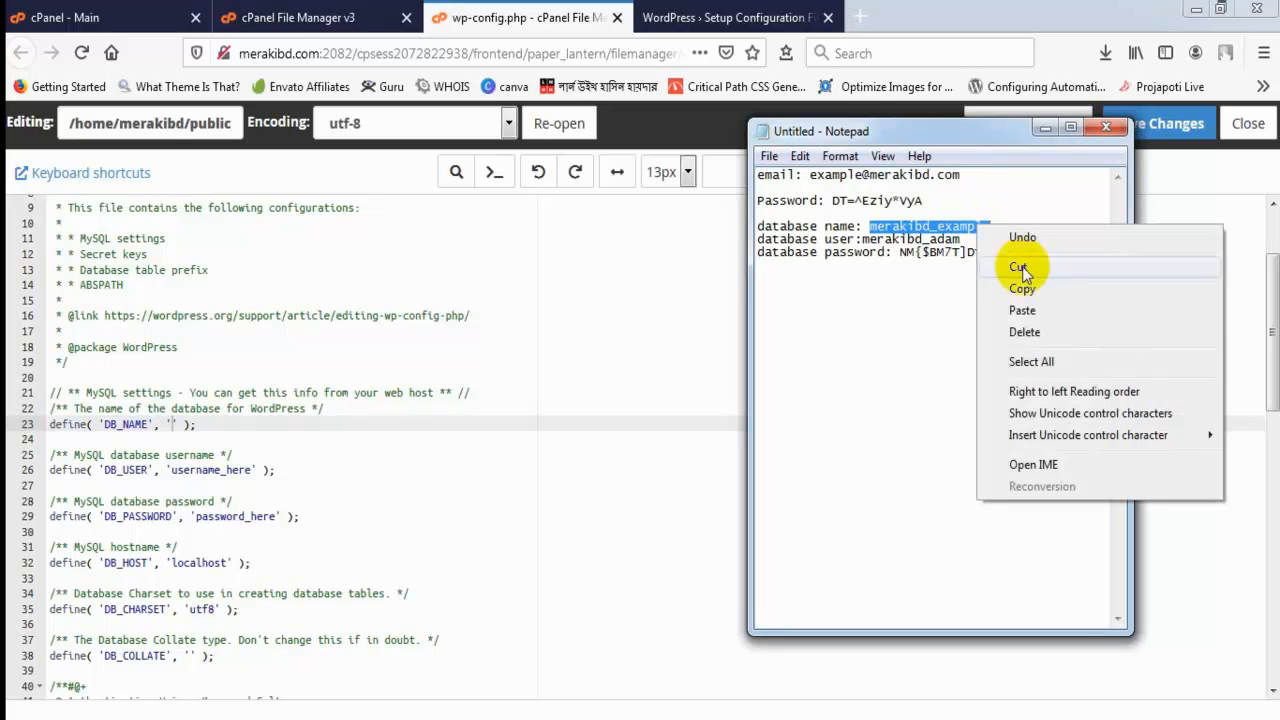
pyautogui.click(1024, 289)
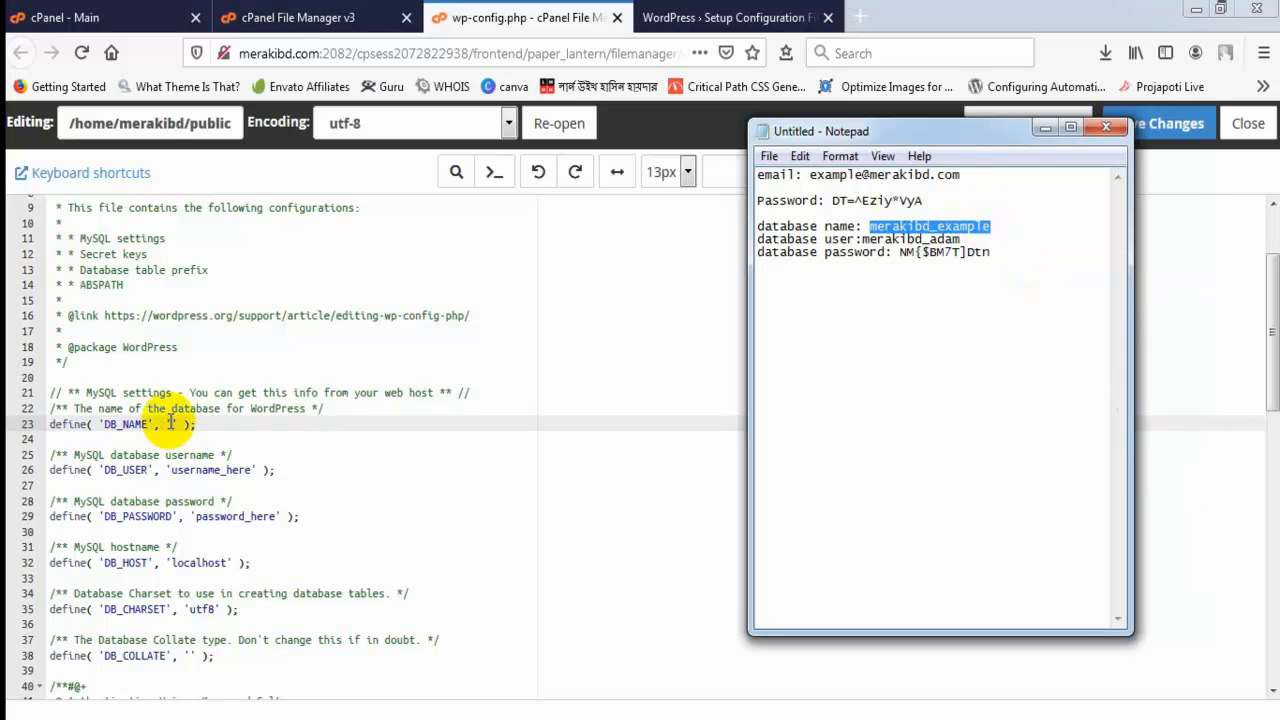
pyautogui.click(170, 423)
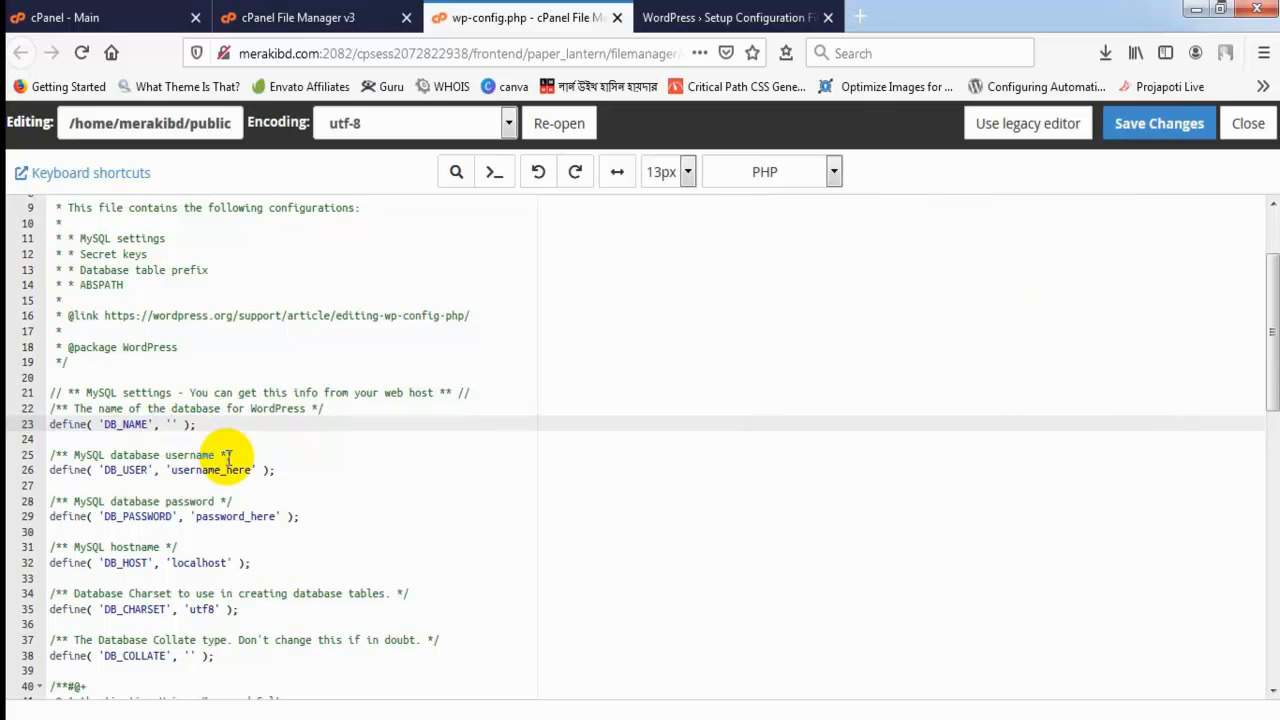
pyautogui.write('merakibd_example')
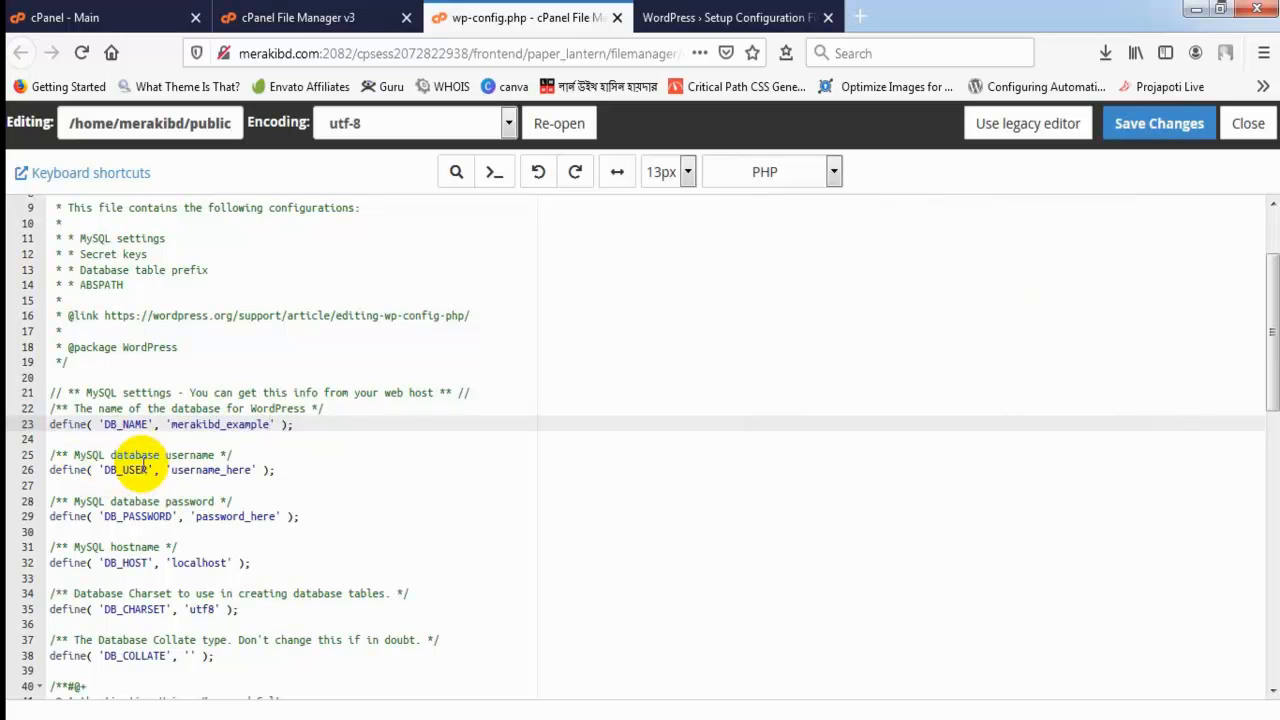
# Replace the DB_USER placeholder with the database username copied from the notes
pyautogui.moveTo(172, 470); pyautogui.dragTo(250, 470)
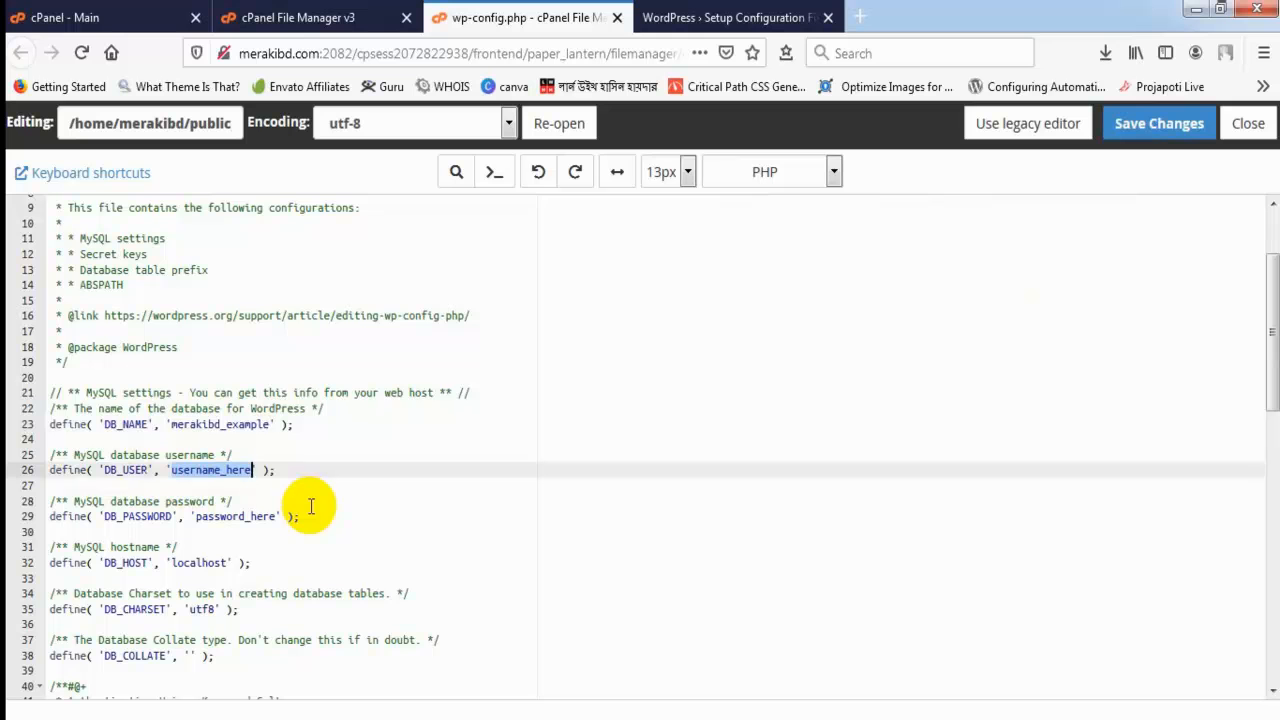
pyautogui.press('BackSpace')
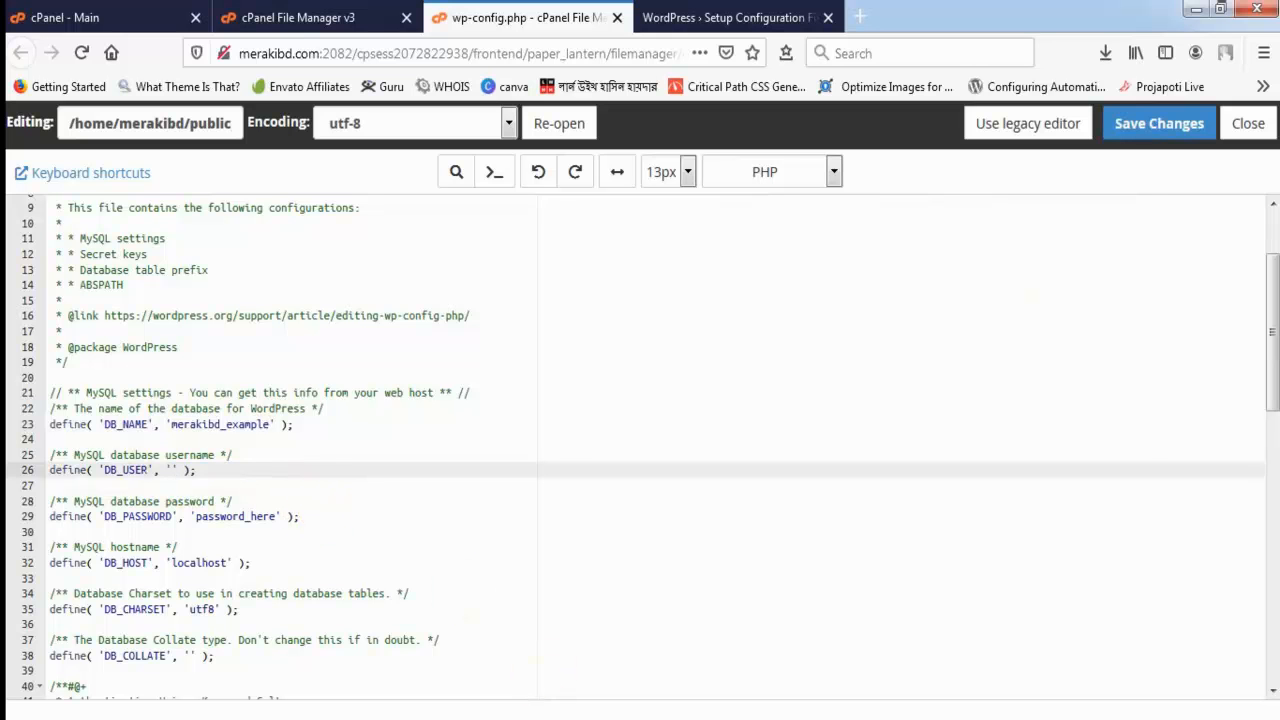
pyautogui.click(595, 600)
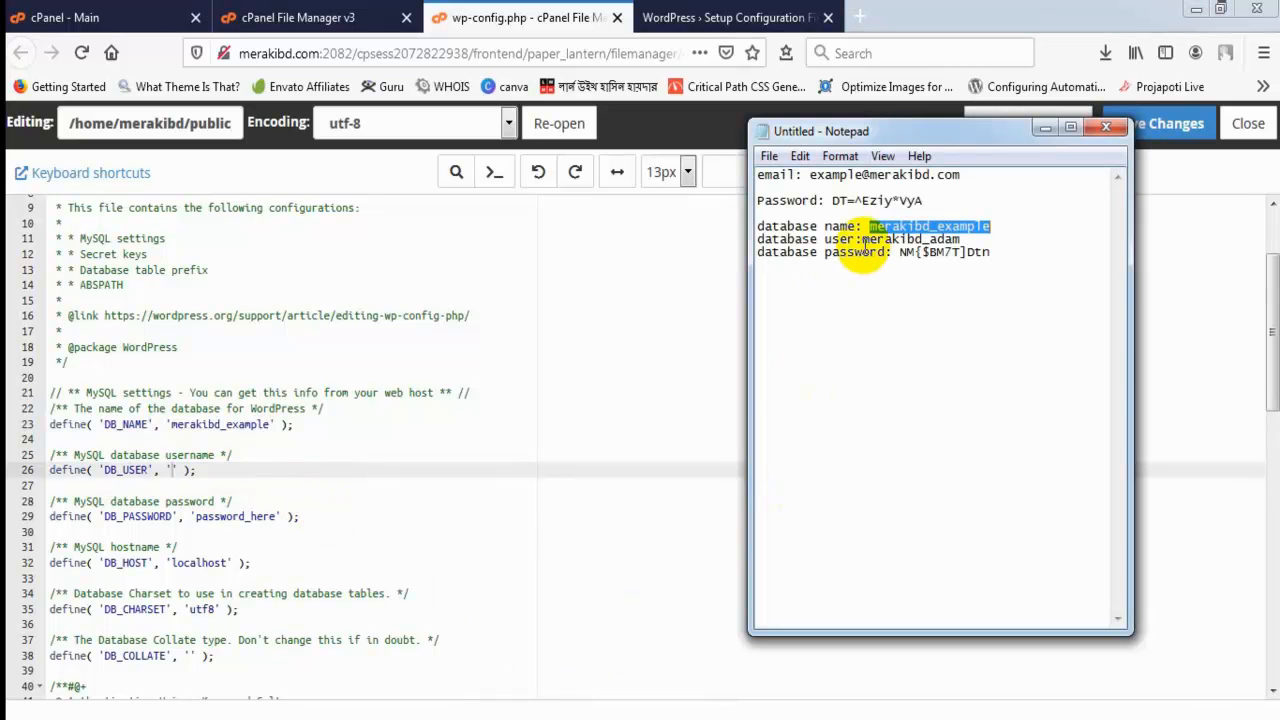
pyautogui.moveTo(862, 239); pyautogui.dragTo(968, 236)
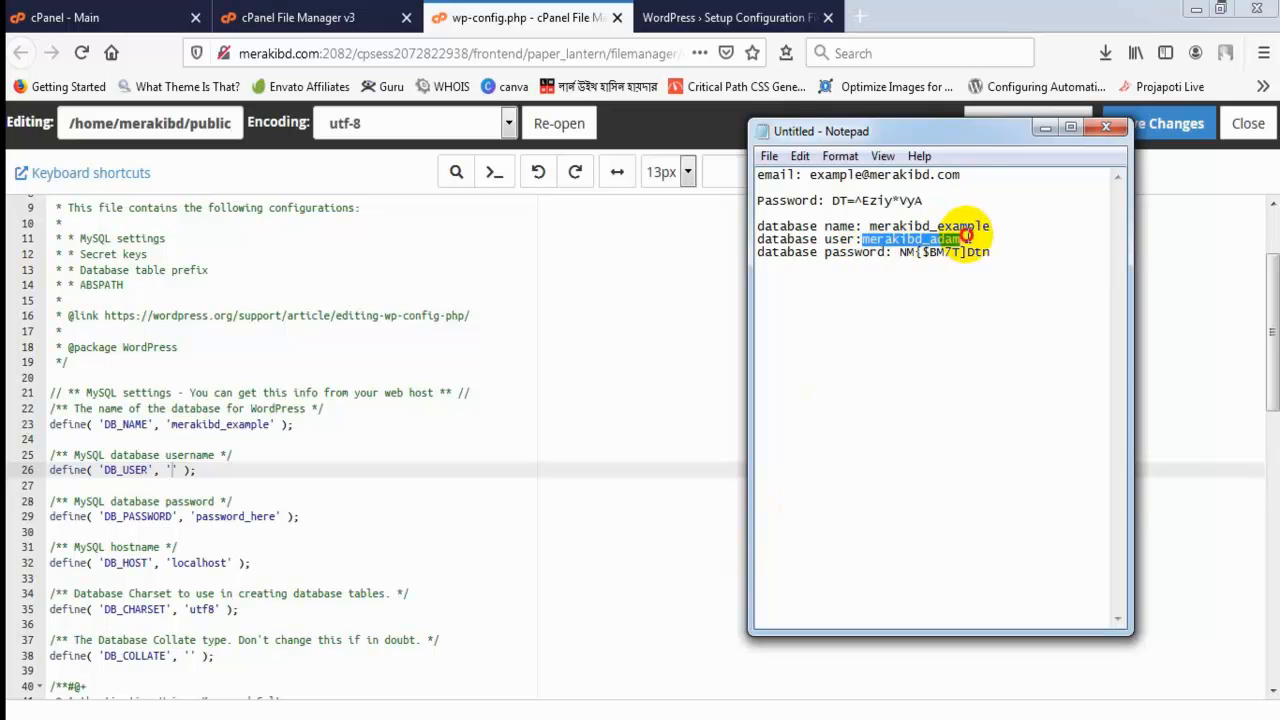
pyautogui.rightClick(950, 237)
pyautogui.click(1002, 300)
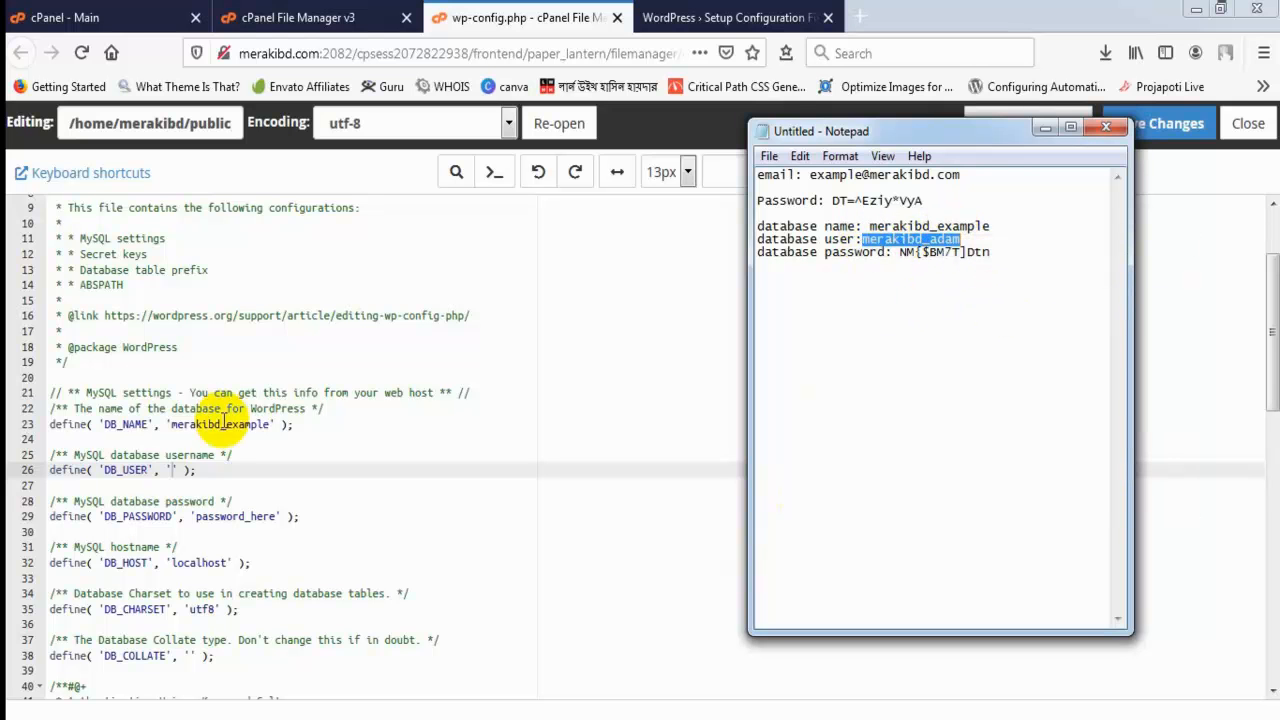
pyautogui.click(172, 470)
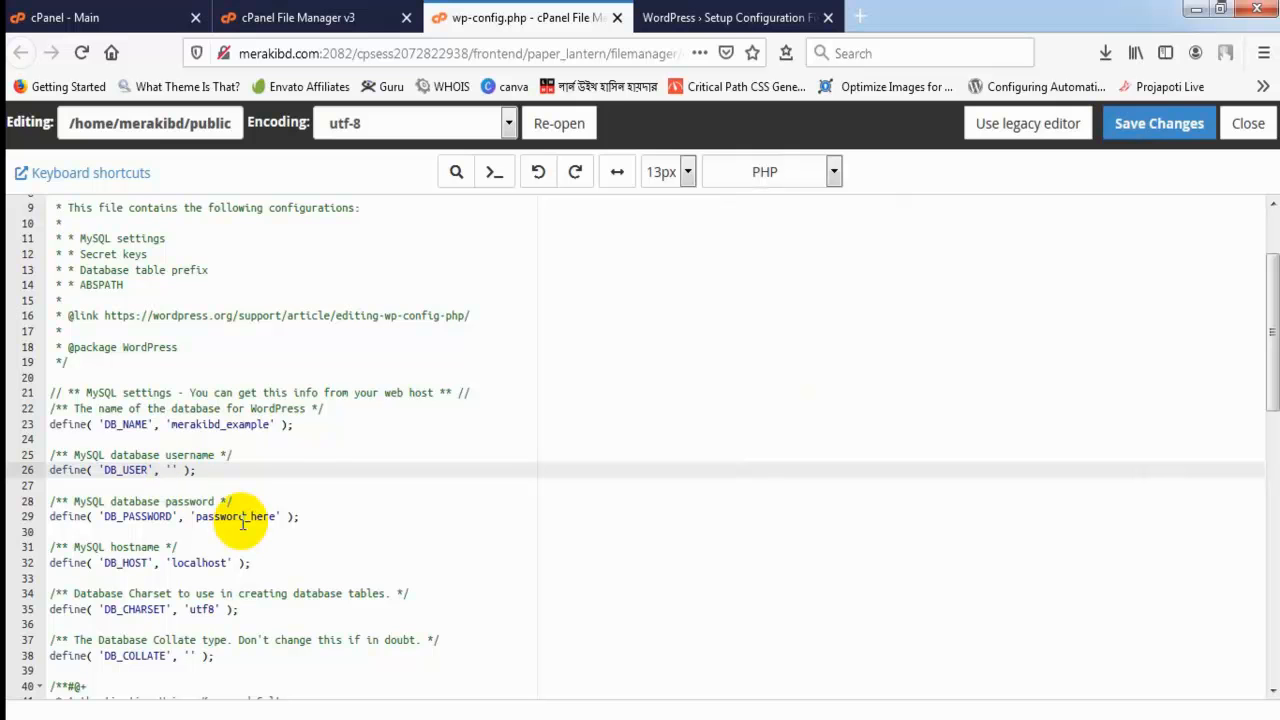
pyautogui.hotkey('ctrl', 'v')
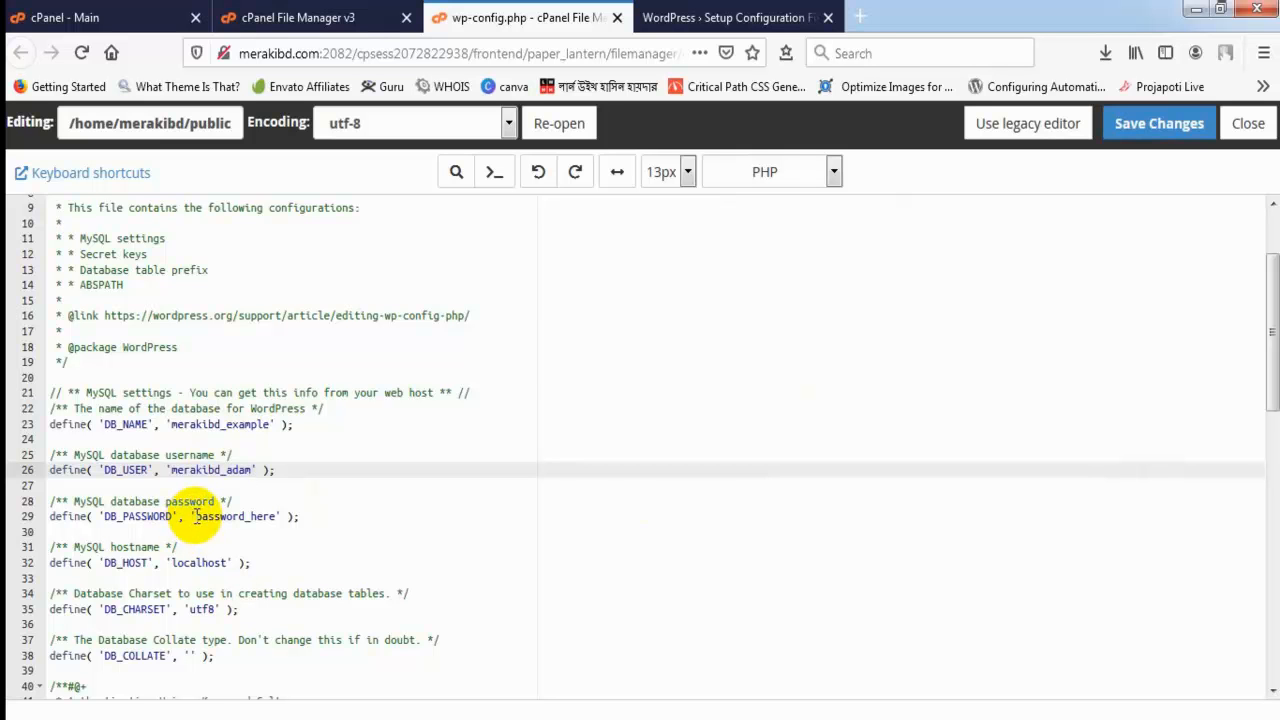
# Replace the DB_PASSWORD placeholder with the database password copied from the notes
pyautogui.moveTo(197, 516); pyautogui.dragTo(274, 516)
pyautogui.press('BackSpace')
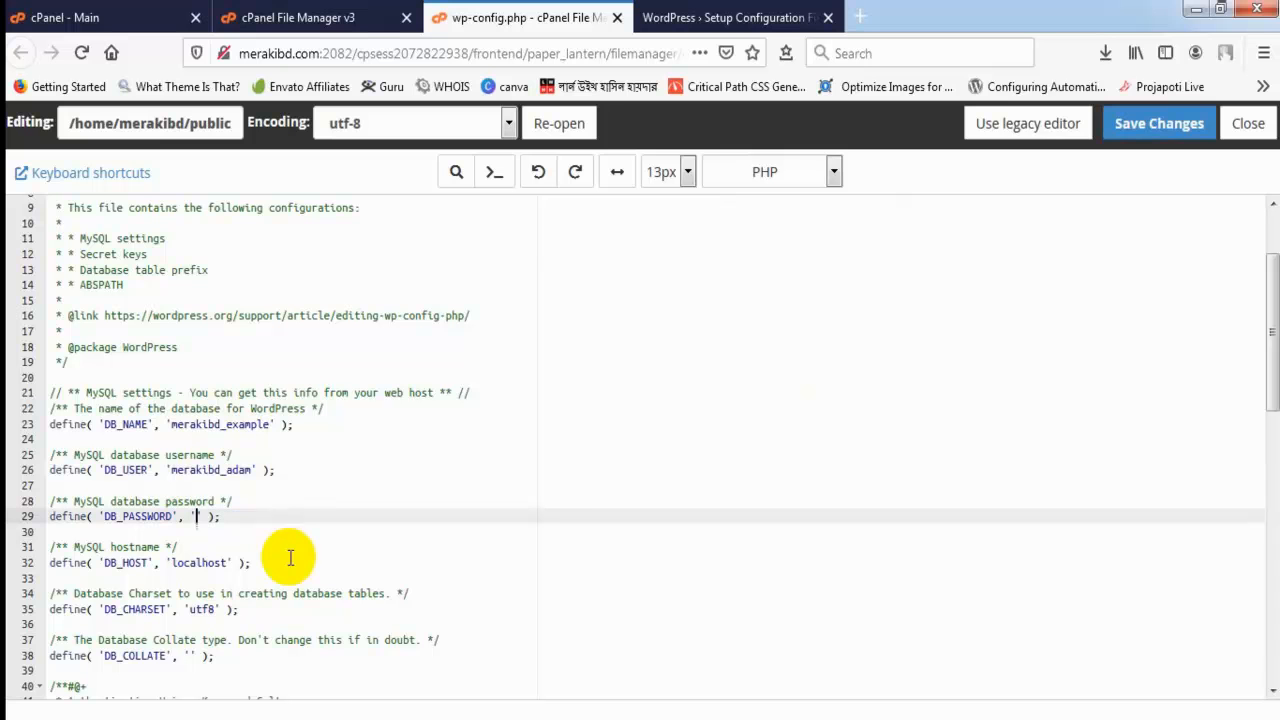
pyautogui.hotkey('alt', 'Tab')
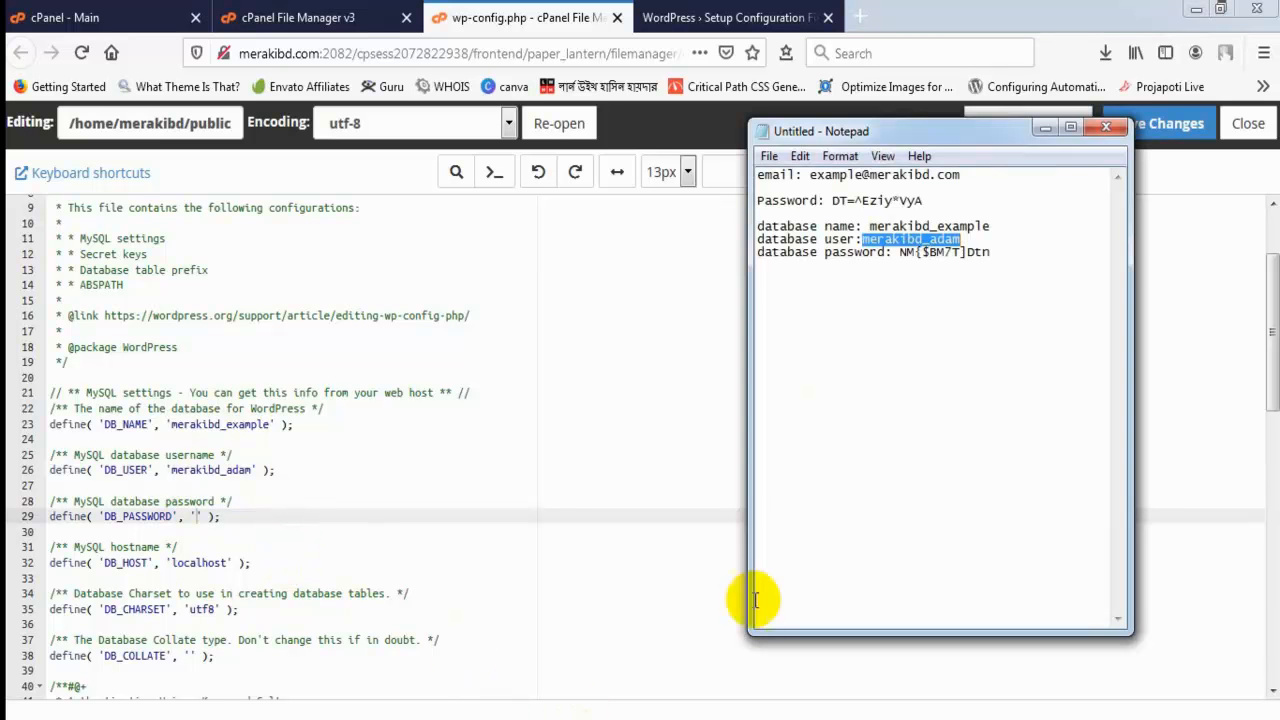
pyautogui.moveTo(899, 252); pyautogui.dragTo(990, 252)
pyautogui.rightClick(977, 252)
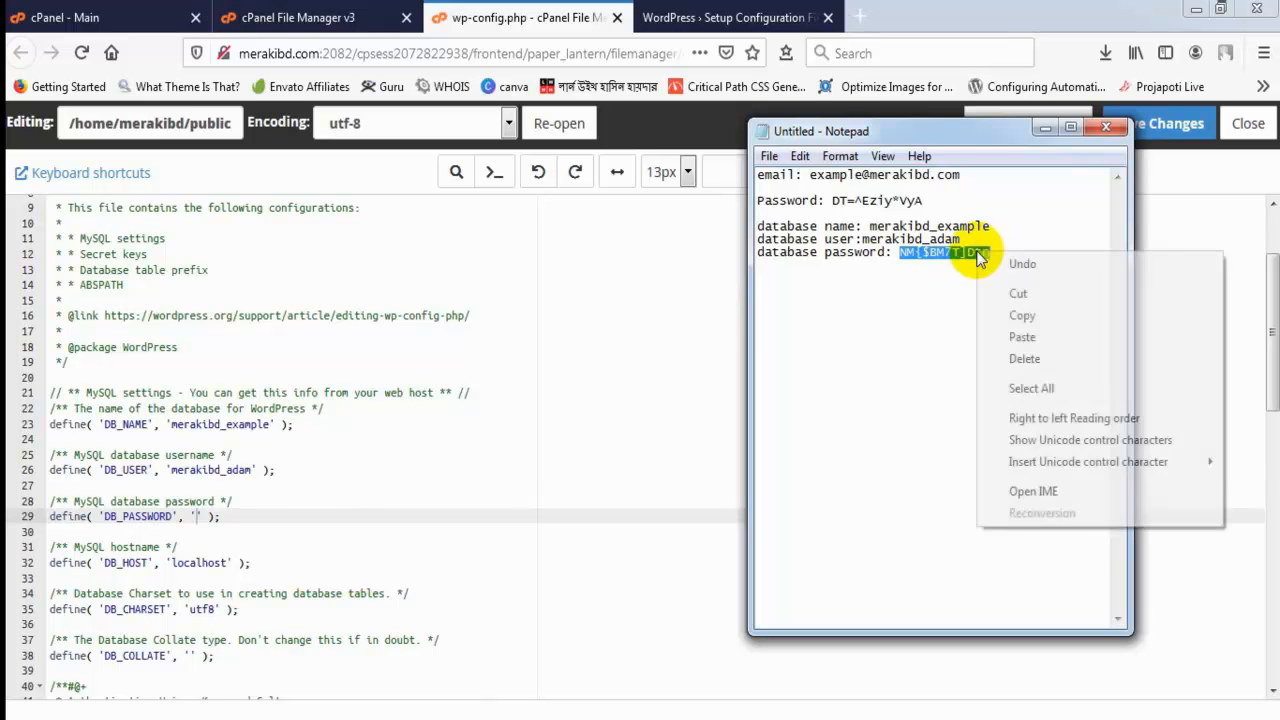
pyautogui.click(1021, 315)
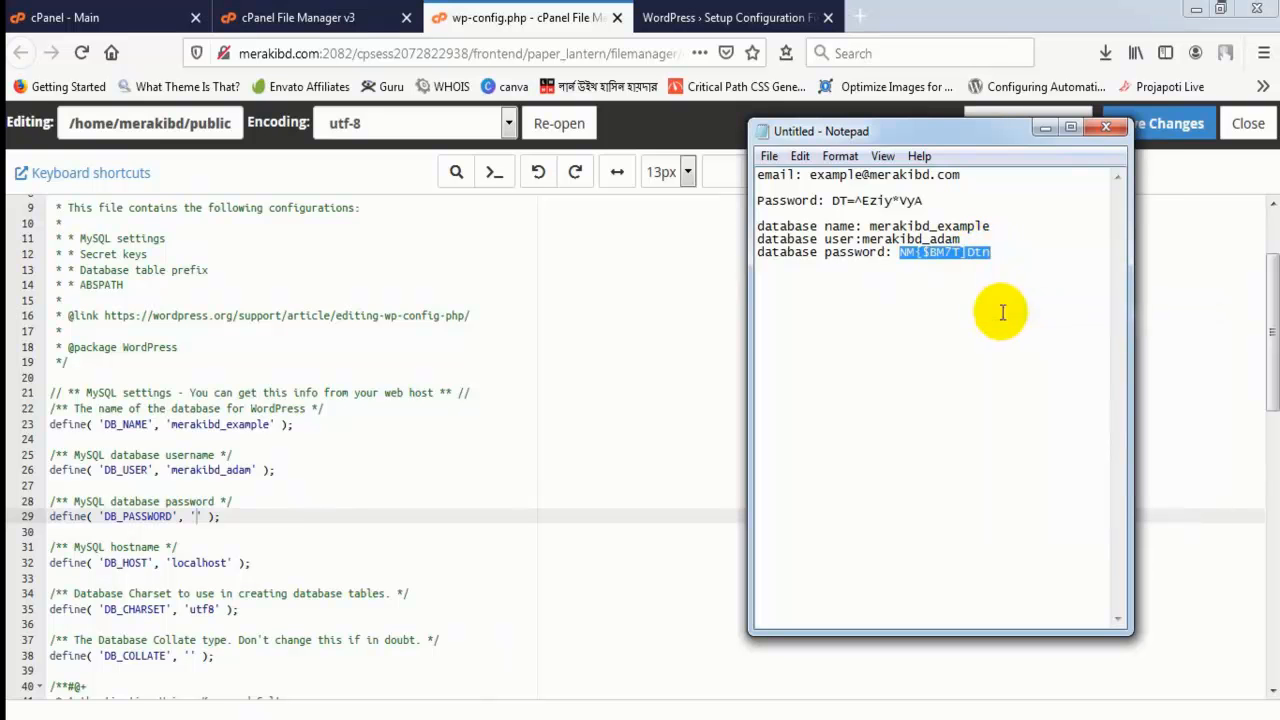
pyautogui.click(197, 515)
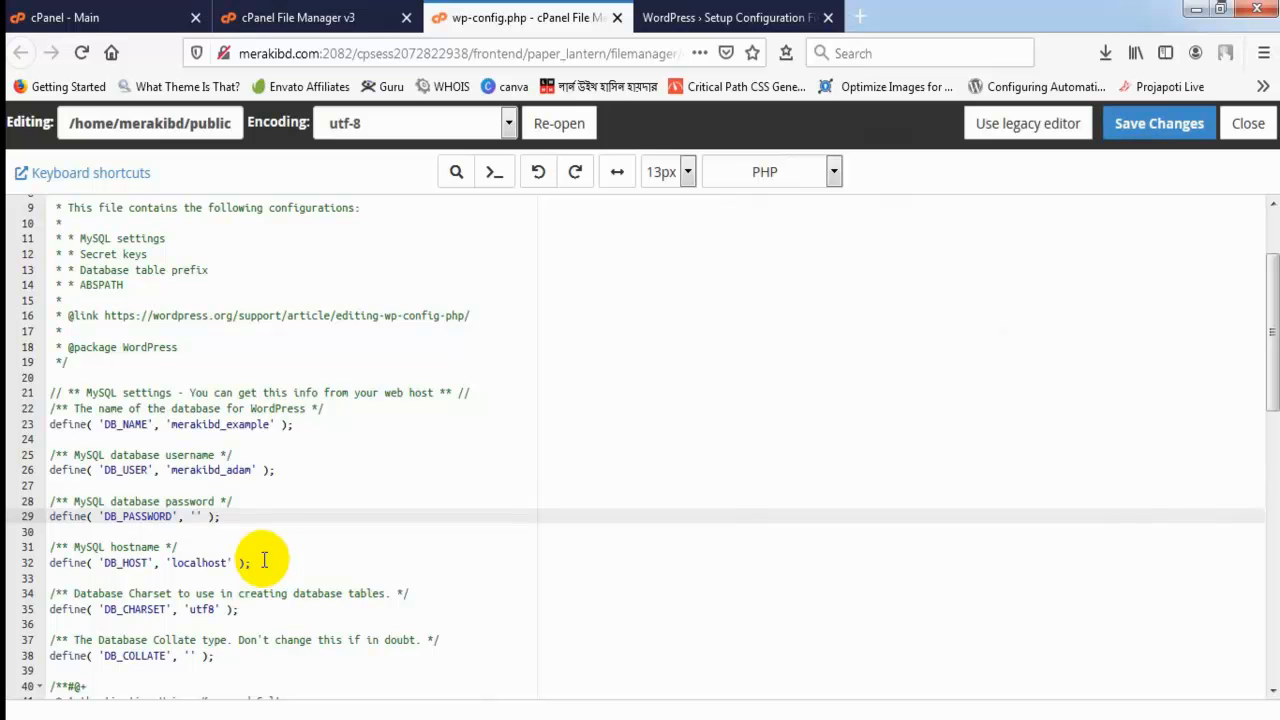
pyautogui.hotkey('ctrl', 'v')
# Review the three filled-in database values and save wp-config.php
pyautogui.click(296, 471)
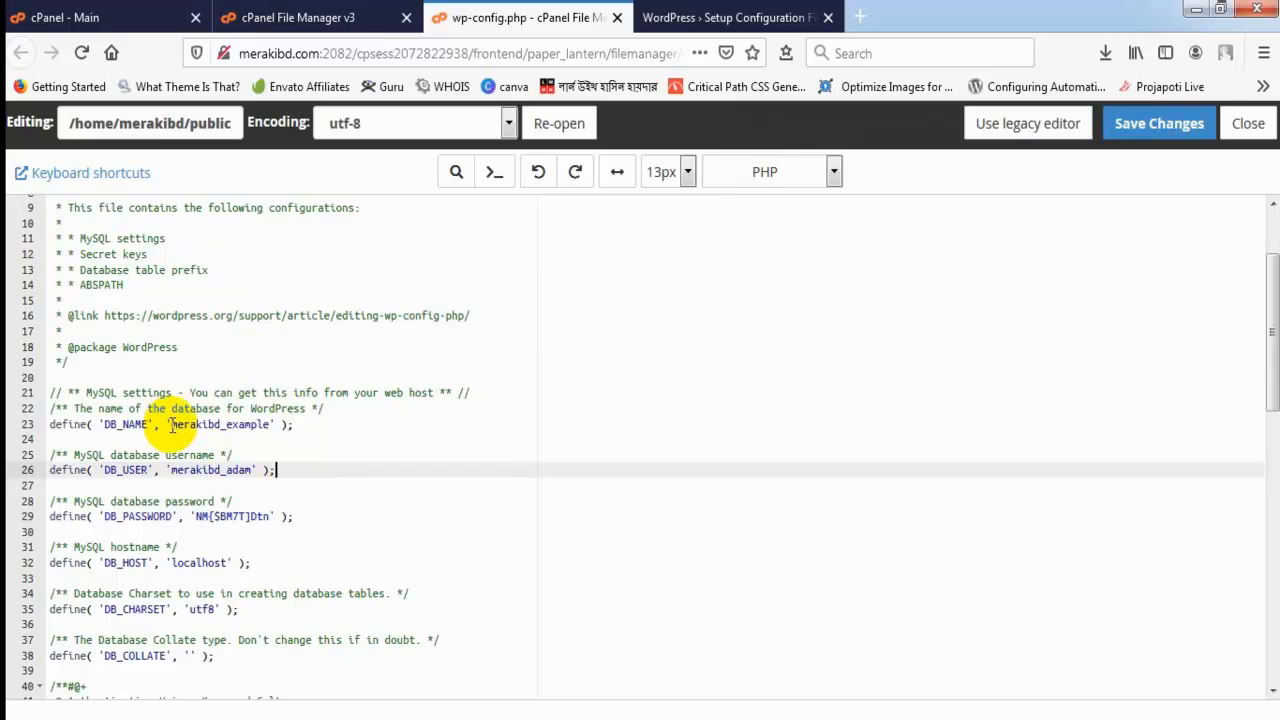
pyautogui.moveTo(172, 424); pyautogui.dragTo(268, 424)
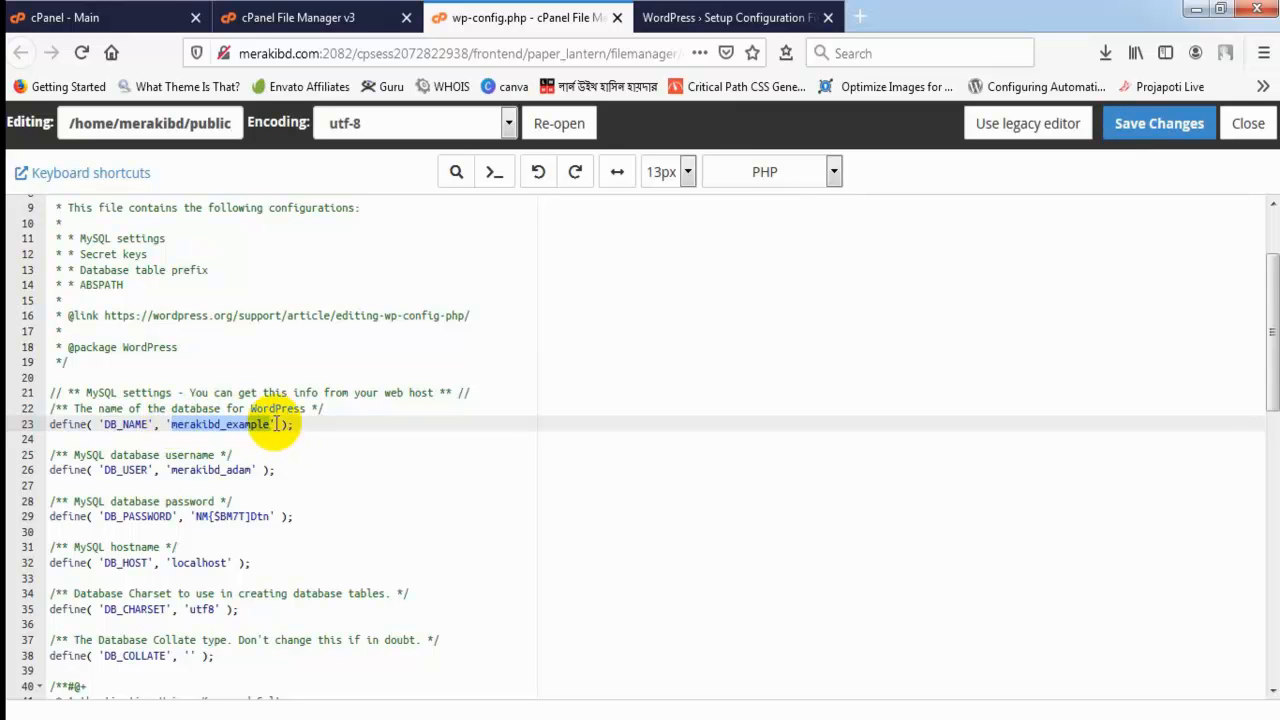
pyautogui.moveTo(170, 470); pyautogui.dragTo(248, 470)
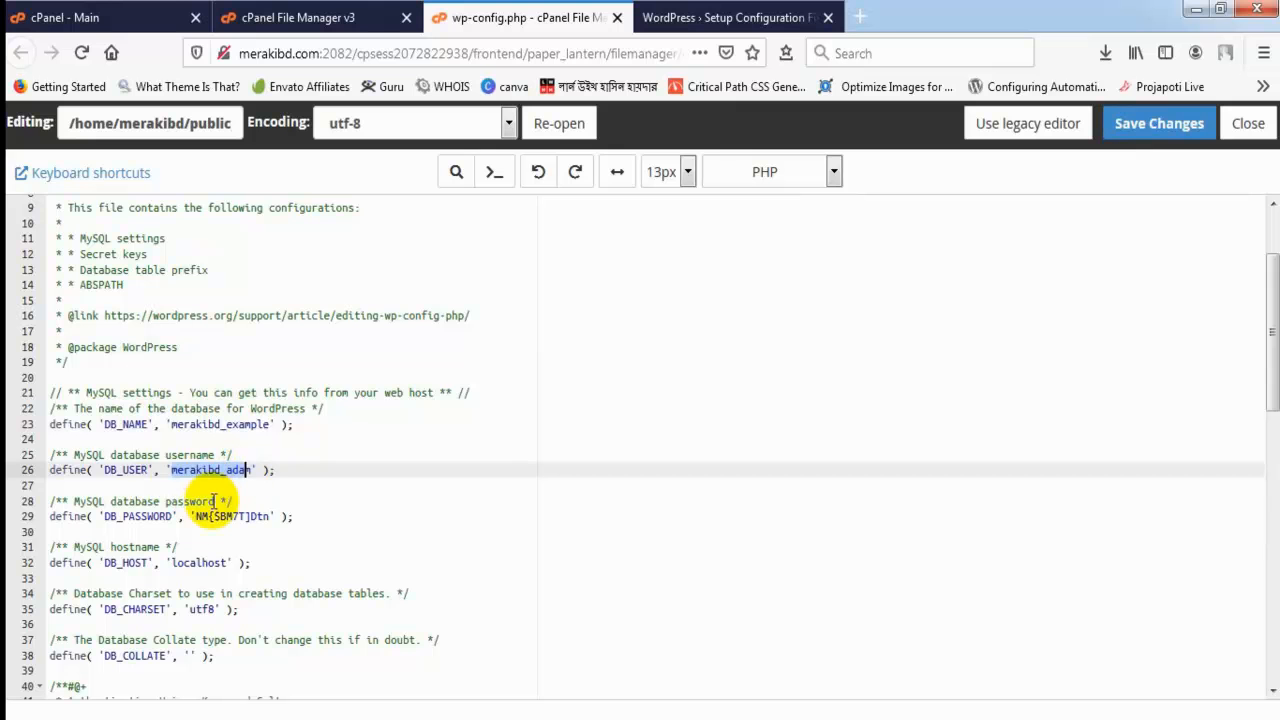
pyautogui.moveTo(196, 516); pyautogui.dragTo(270, 516)
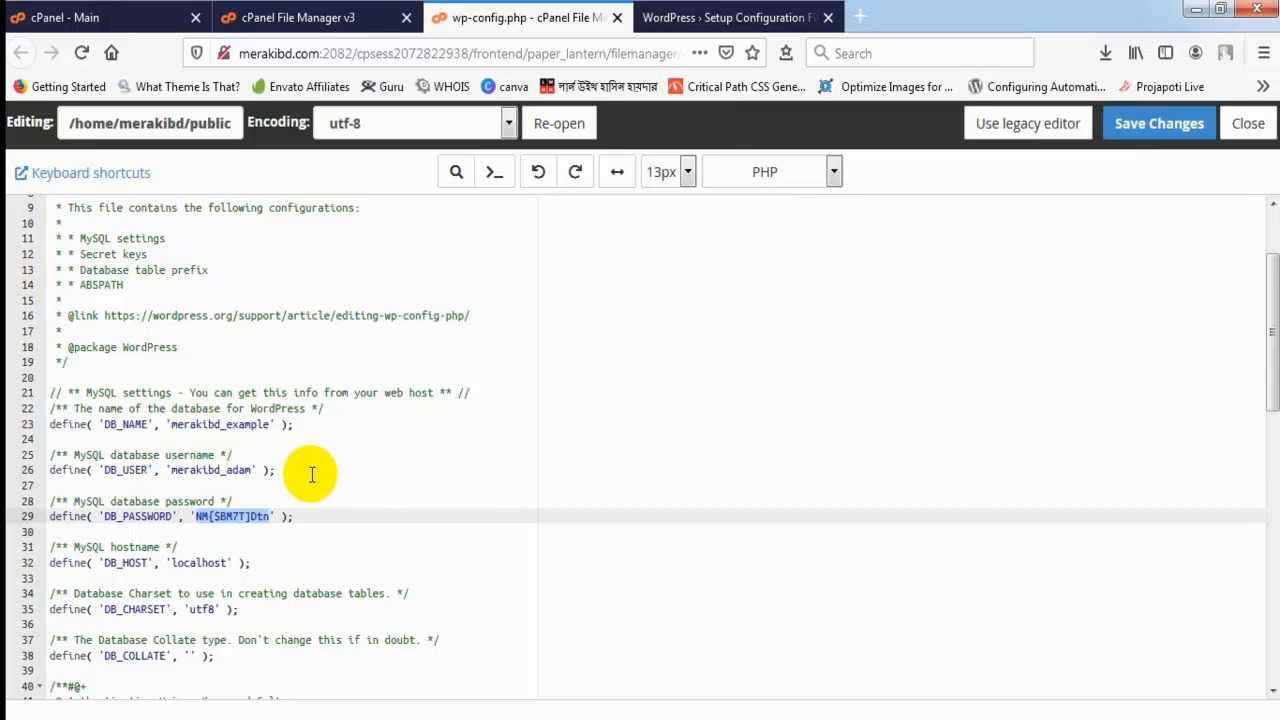
pyautogui.click(311, 474)
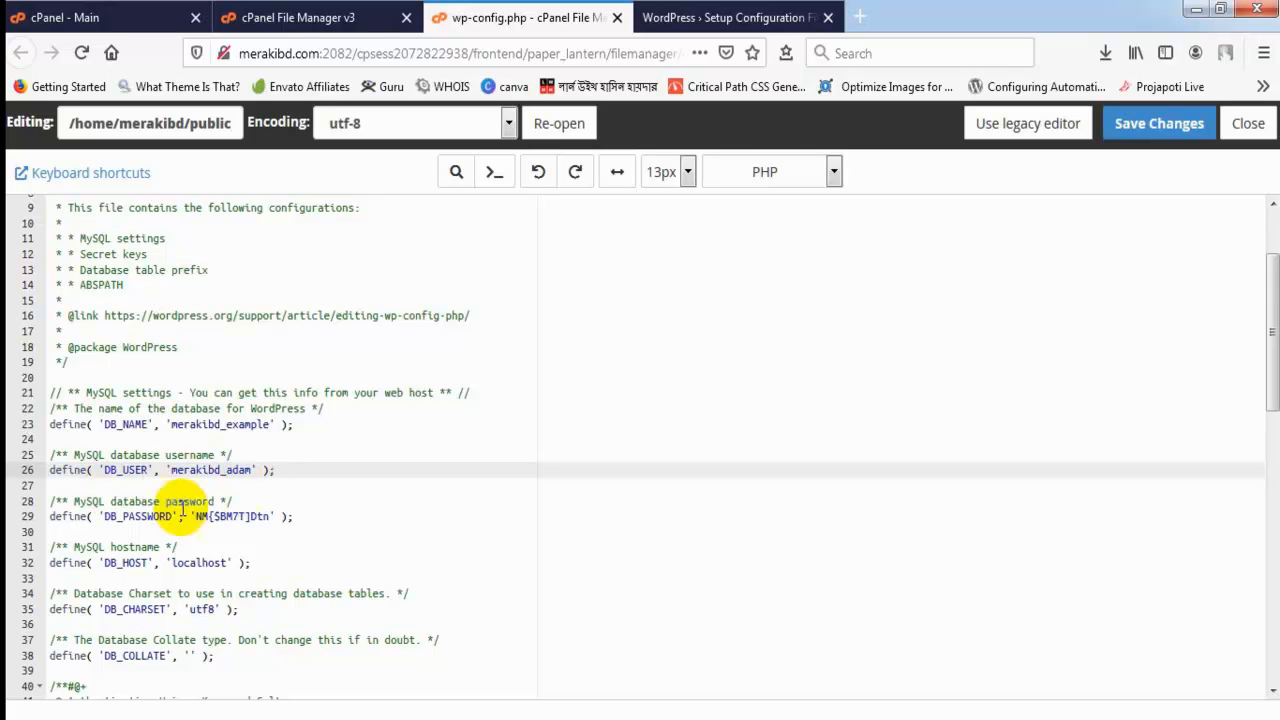
pyautogui.click(280, 545)
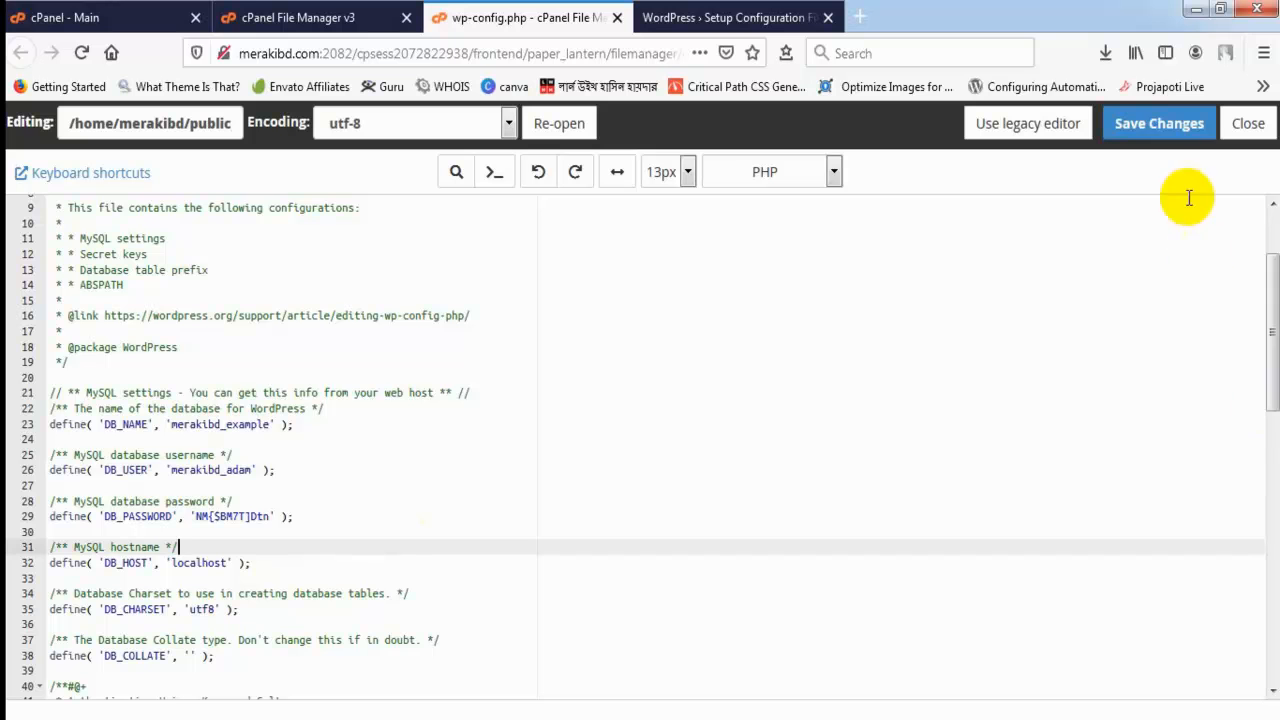
pyautogui.click(1158, 128)
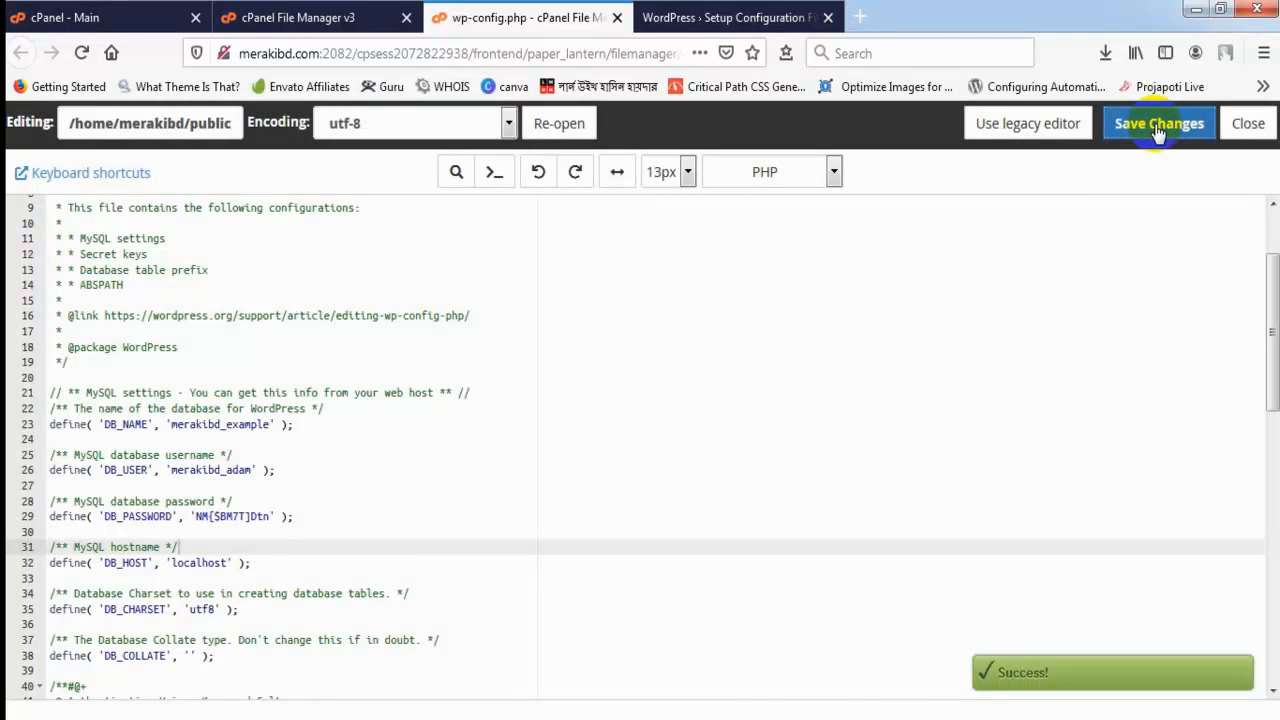
# Close the editor and reload merakibd.com without the setup-config.php path
pyautogui.click(1248, 126)
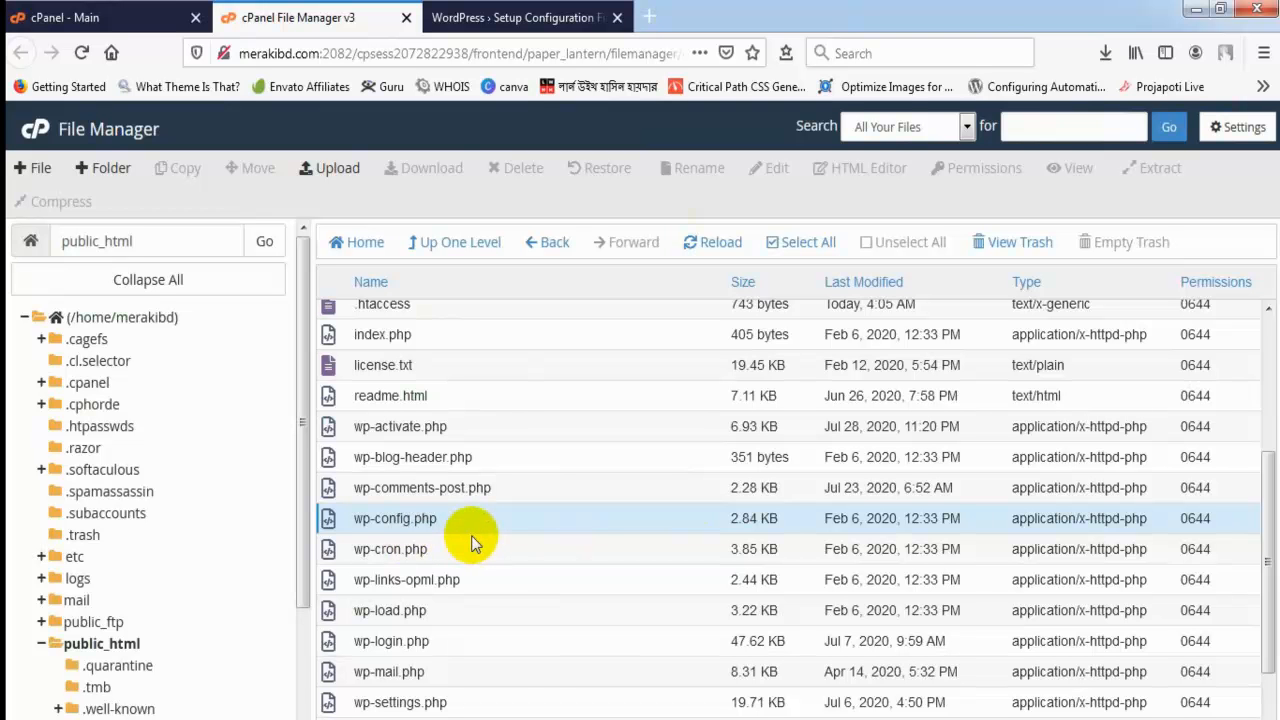
pyautogui.click(535, 10)
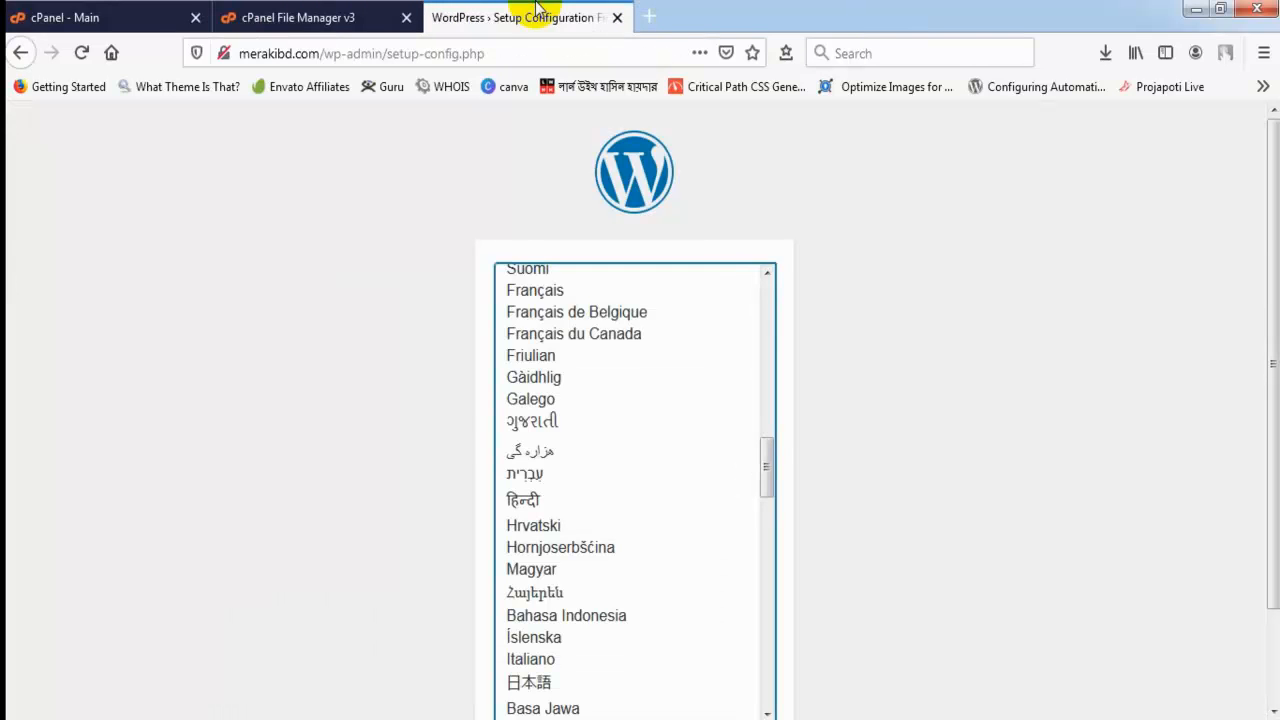
pyautogui.moveTo(320, 53); pyautogui.dragTo(591, 50)
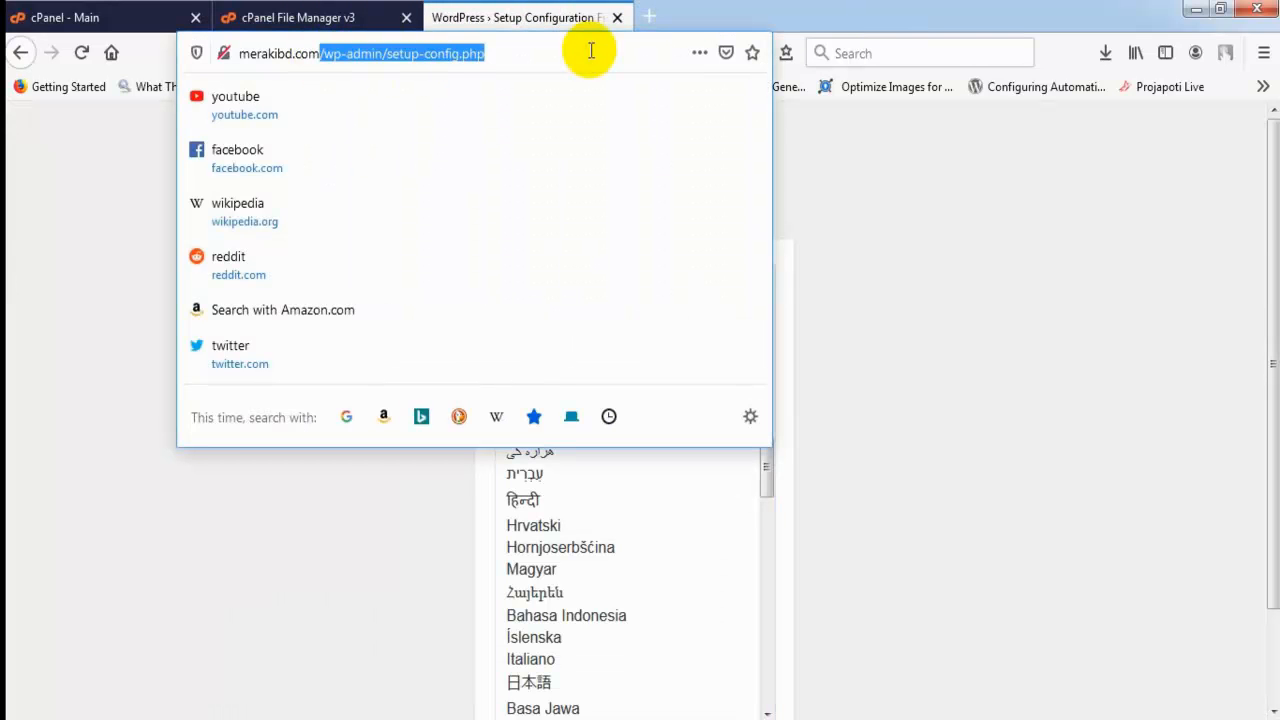
pyautogui.press('BackSpace')
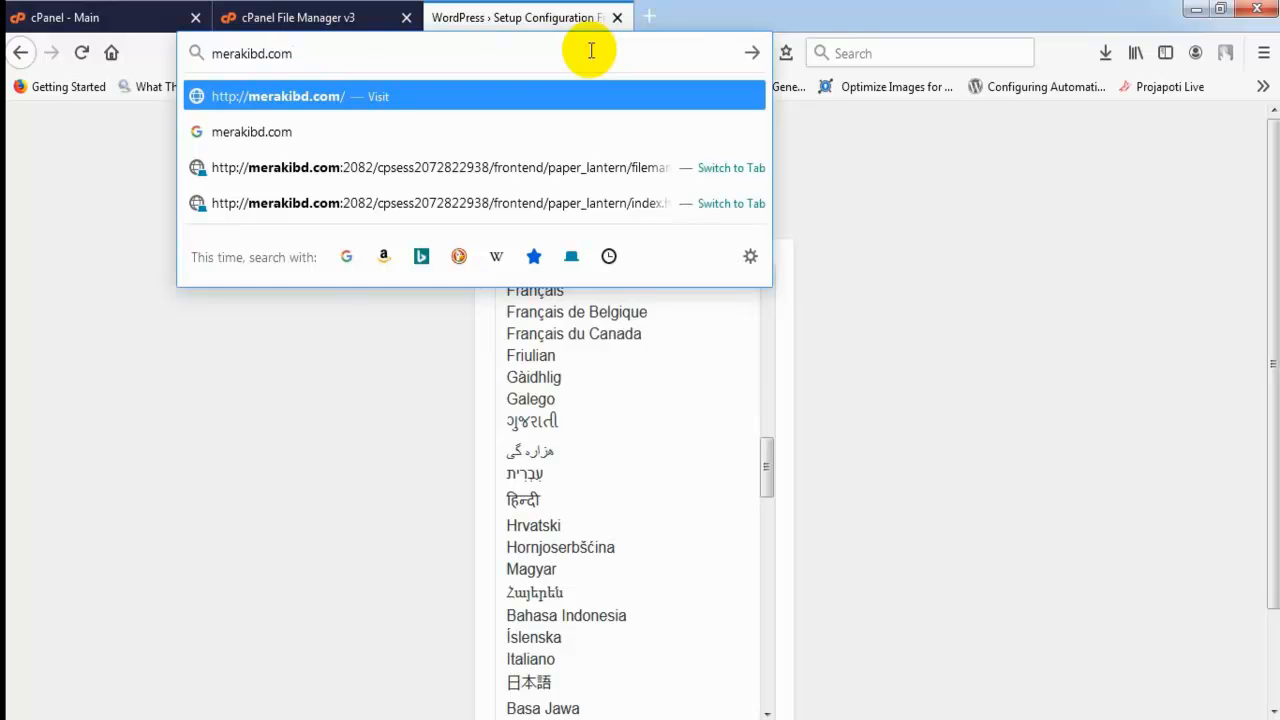
pyautogui.press('Return')
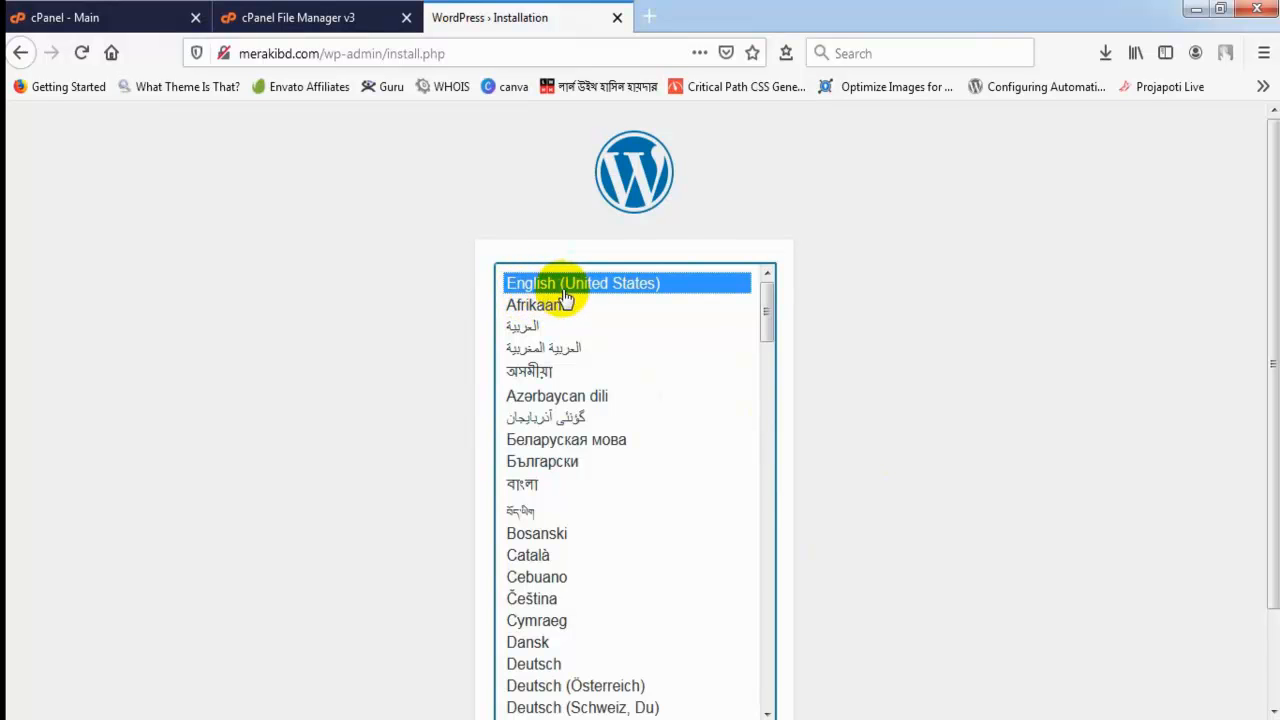
# Continue in English (United States) and enter 'Meraki BD' as the Site Title
pyautogui.scroll(-2, 932, 388)
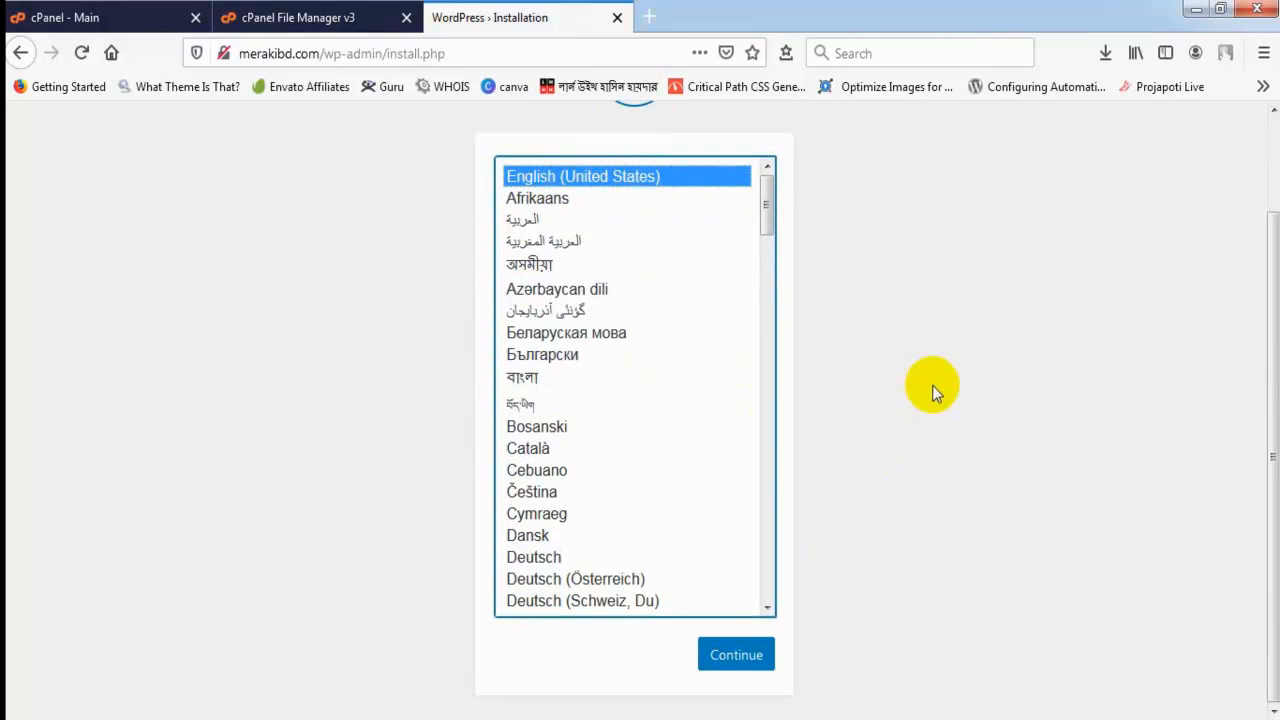
pyautogui.click(757, 657)
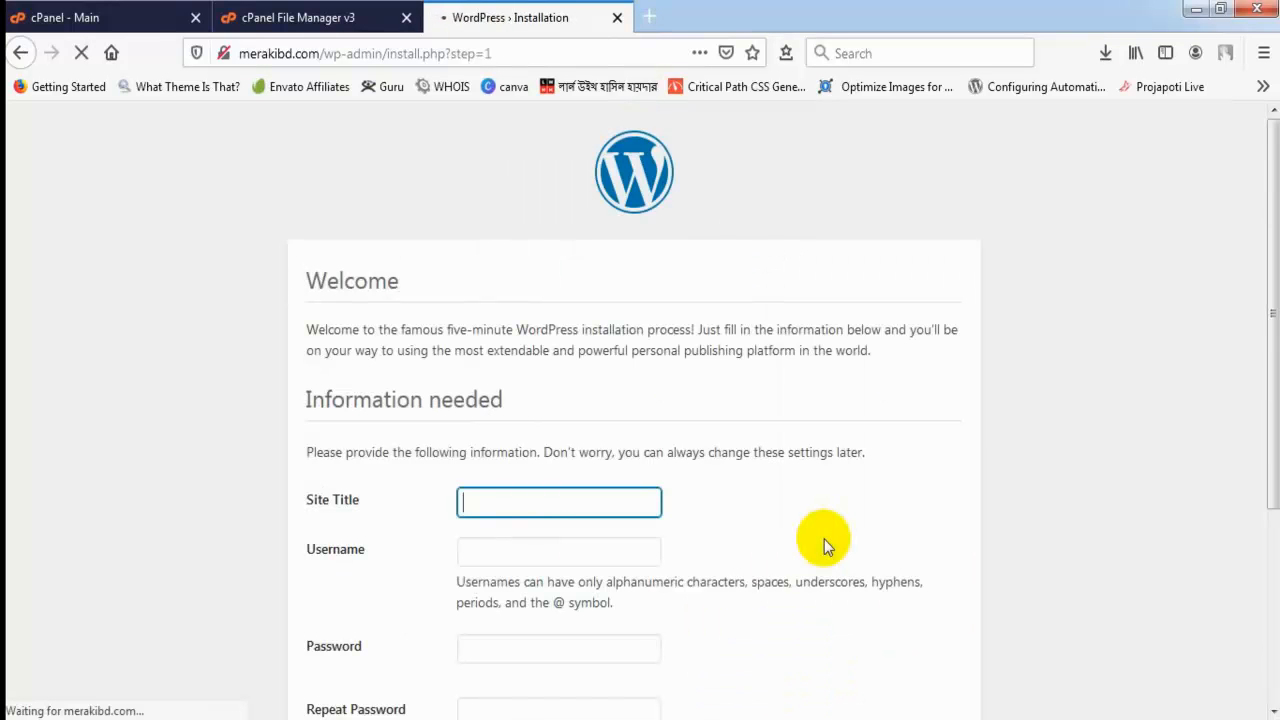
pyautogui.scroll(-2, 1040, 481)
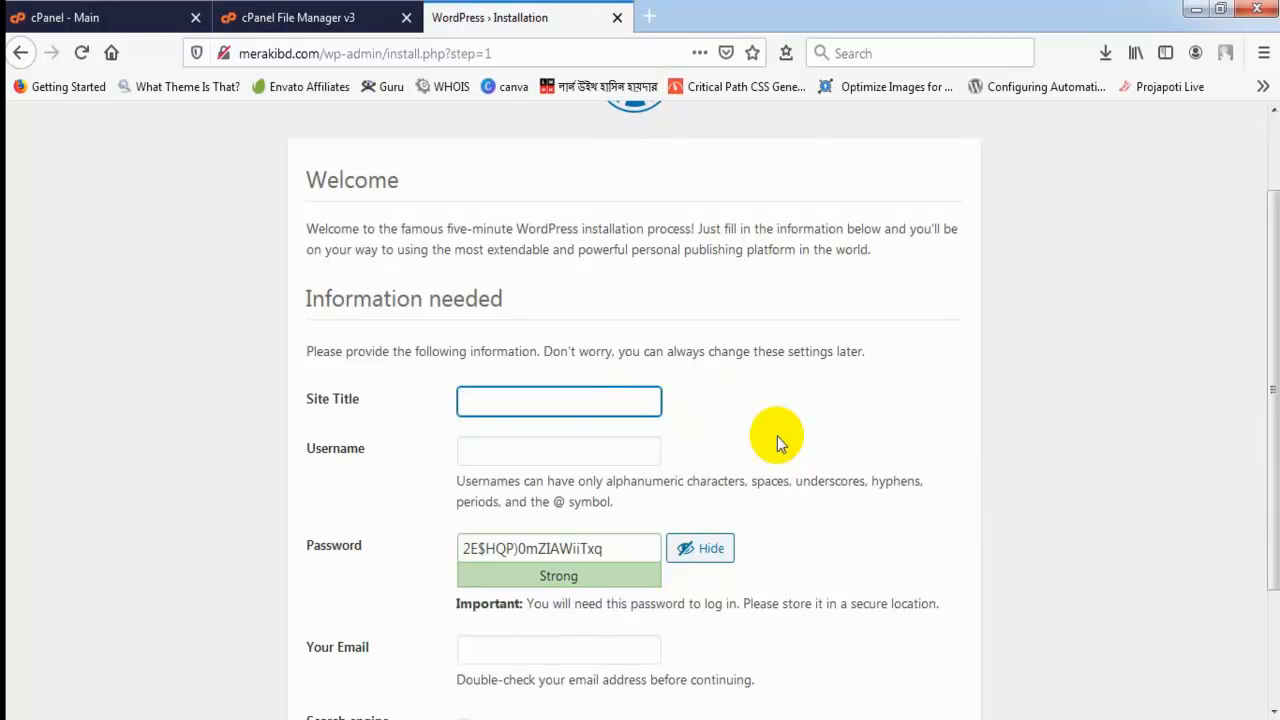
pyautogui.write('Meraki BD')
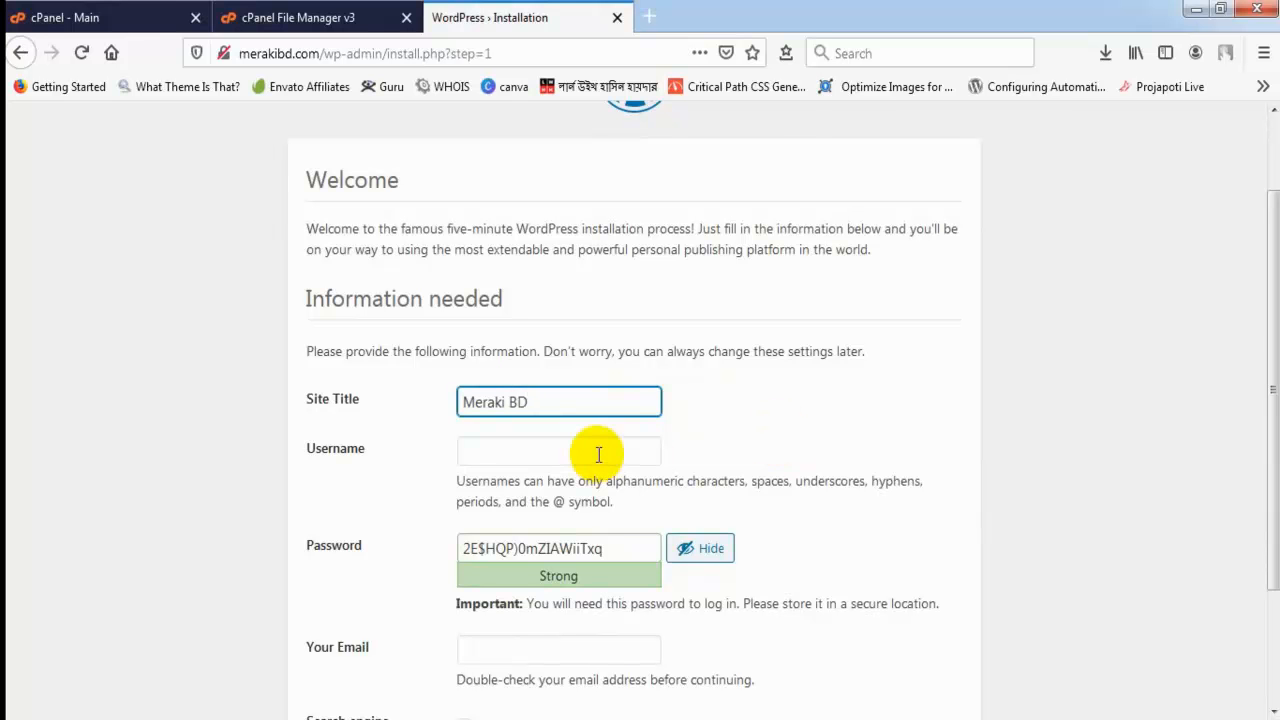
# Enter 'admin' as the username and switch to the login notes
pyautogui.click(591, 451)
pyautogui.scroll(-2, 866, 428)
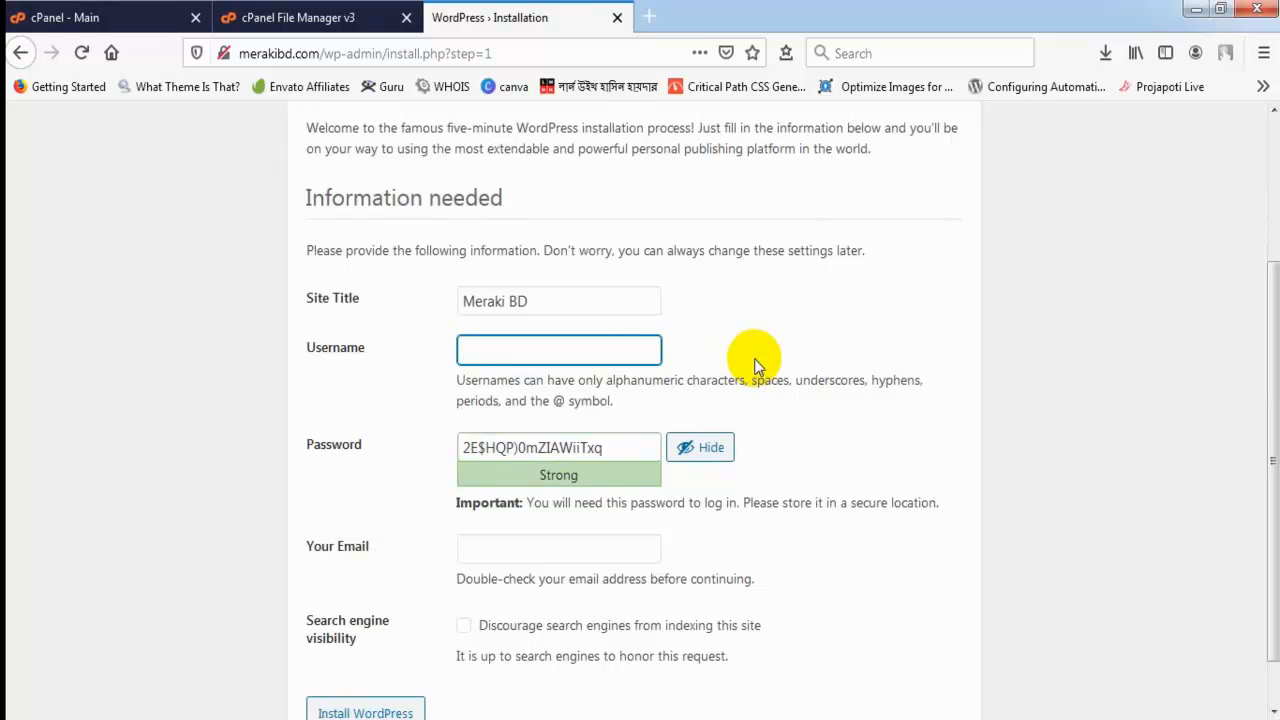
pyautogui.write('admin')
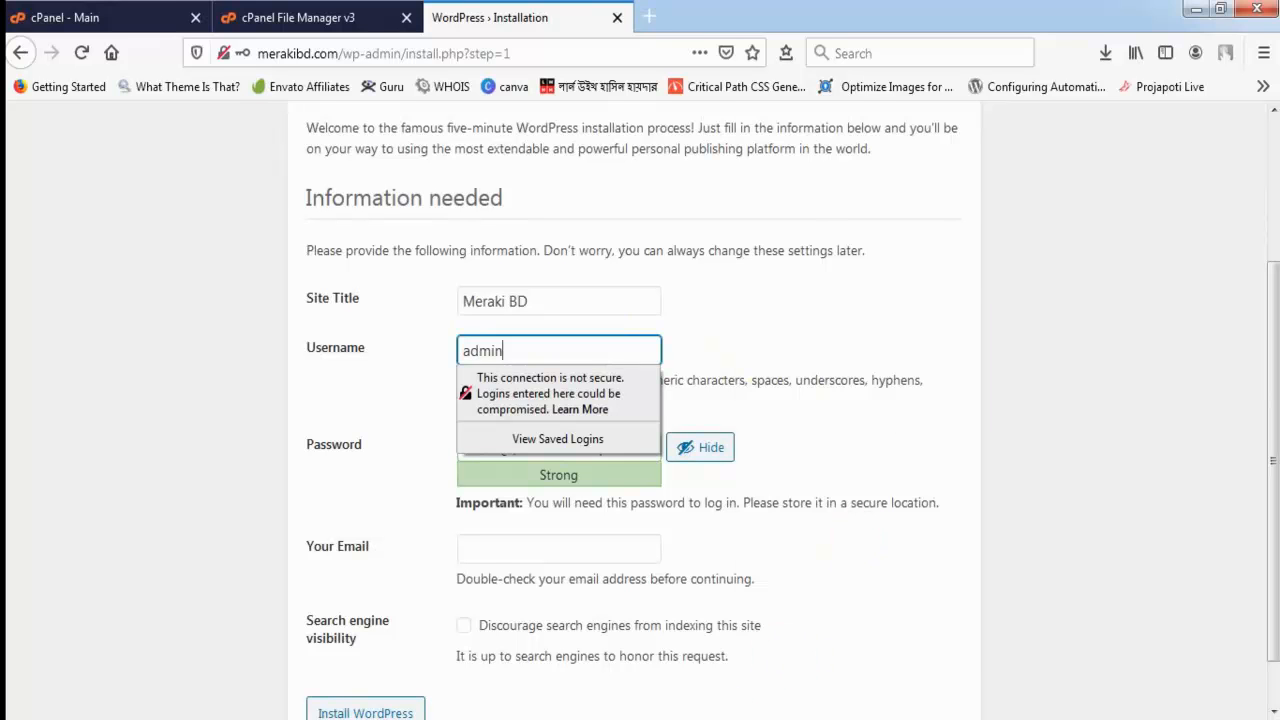
pyautogui.hotkey('alt', 'Tab')
pyautogui.click(910, 430)
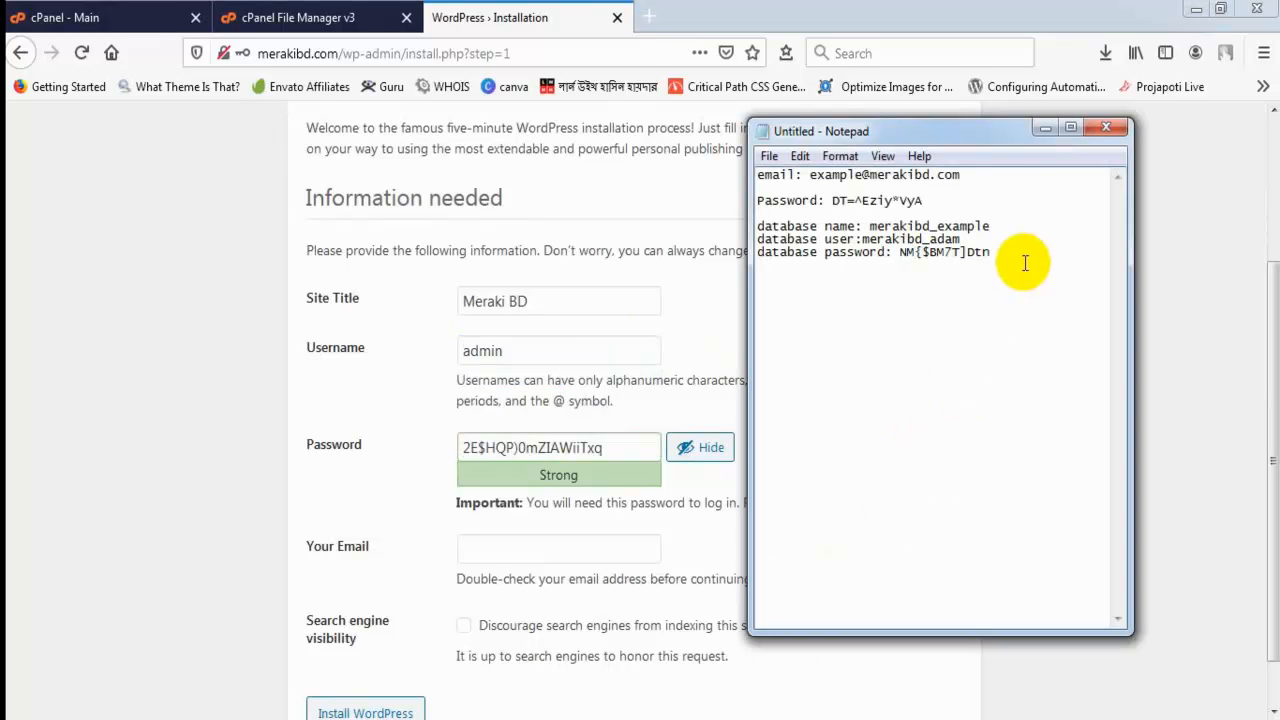
# Add the line 'wordpress user name: admin' to the notes, then return to the form
pyautogui.press('Return')
pyautogui.press('Return')
pyautogui.press('Return')
pyautogui.write('wor')
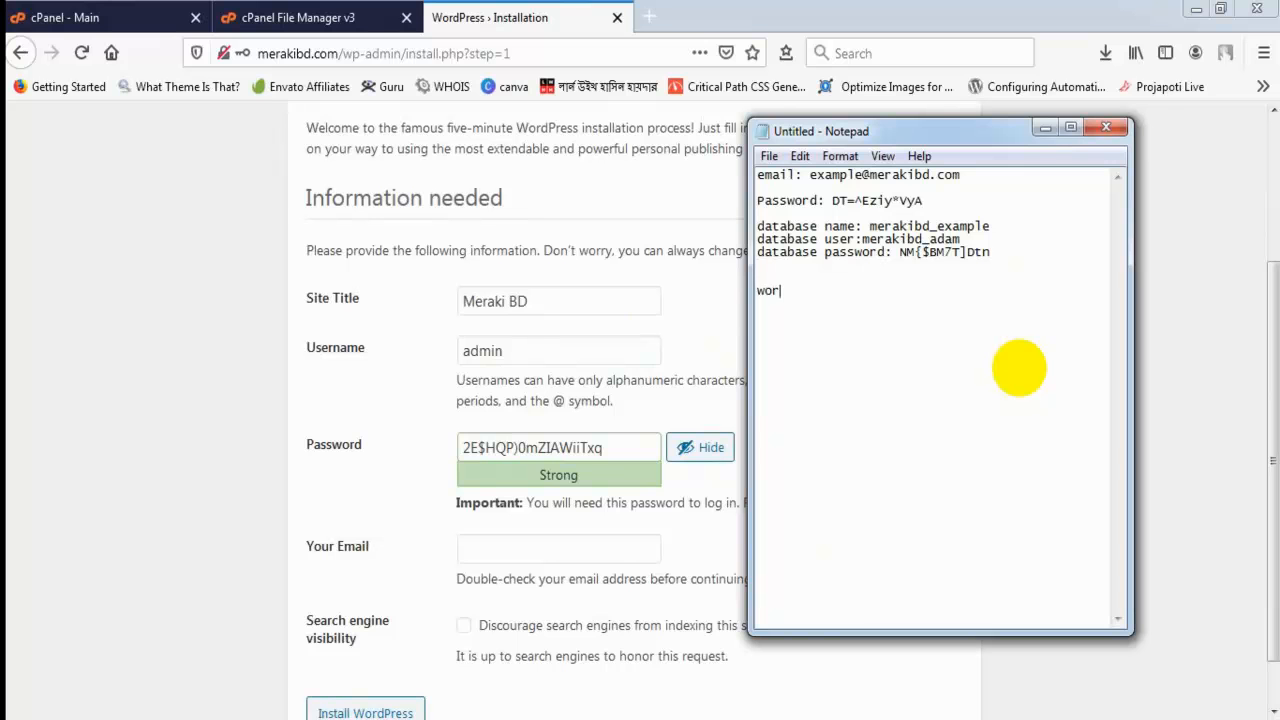
pyautogui.write('dpress user name:')
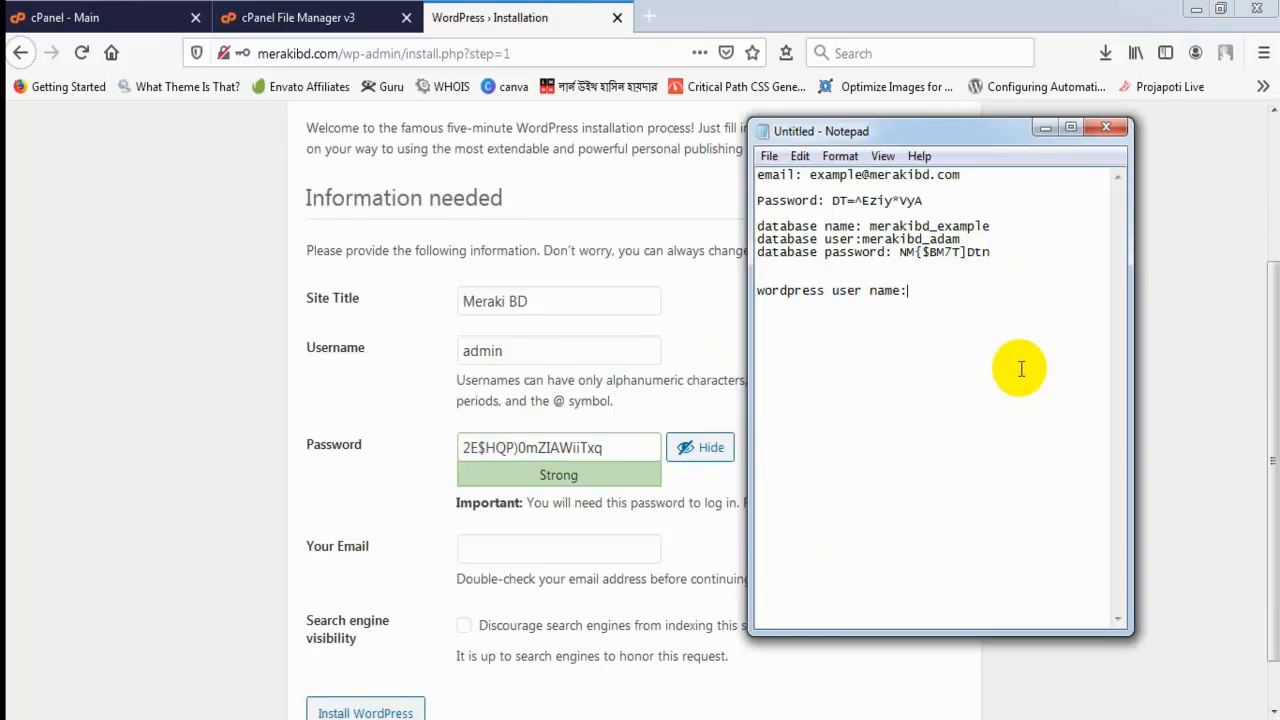
pyautogui.write(' admin')
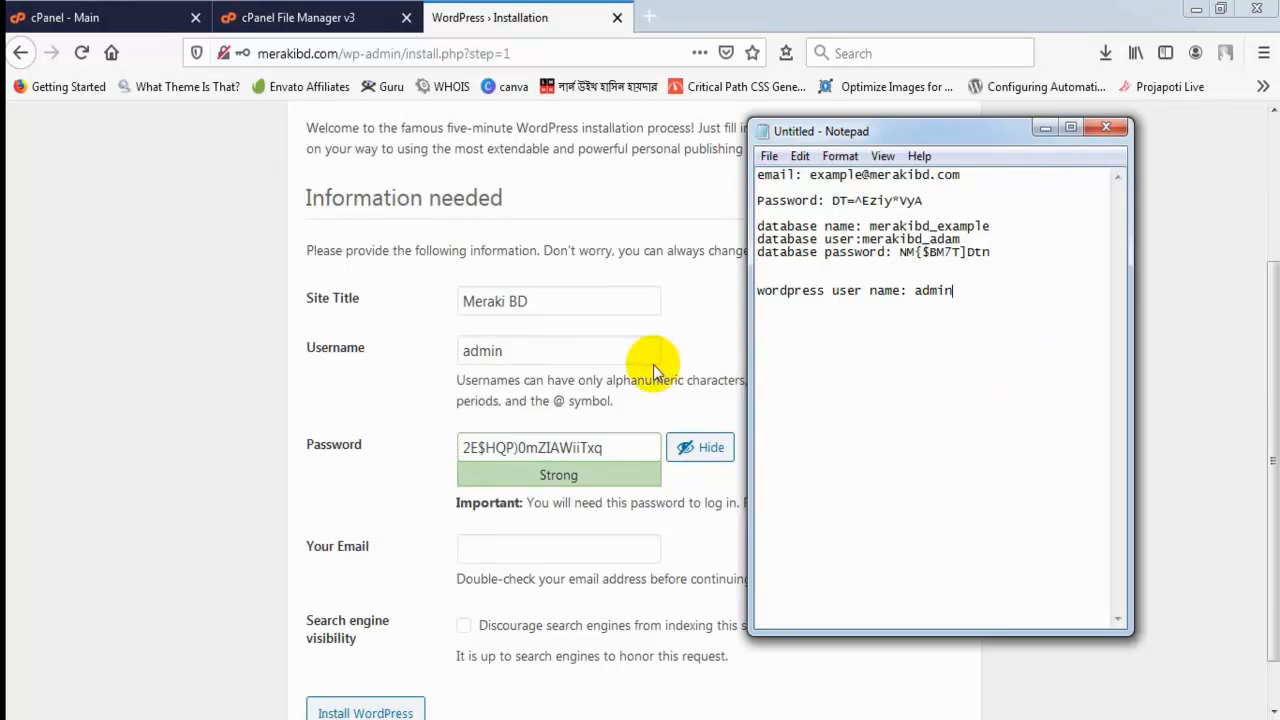
pyautogui.click(602, 350)
pyautogui.click(771, 409)
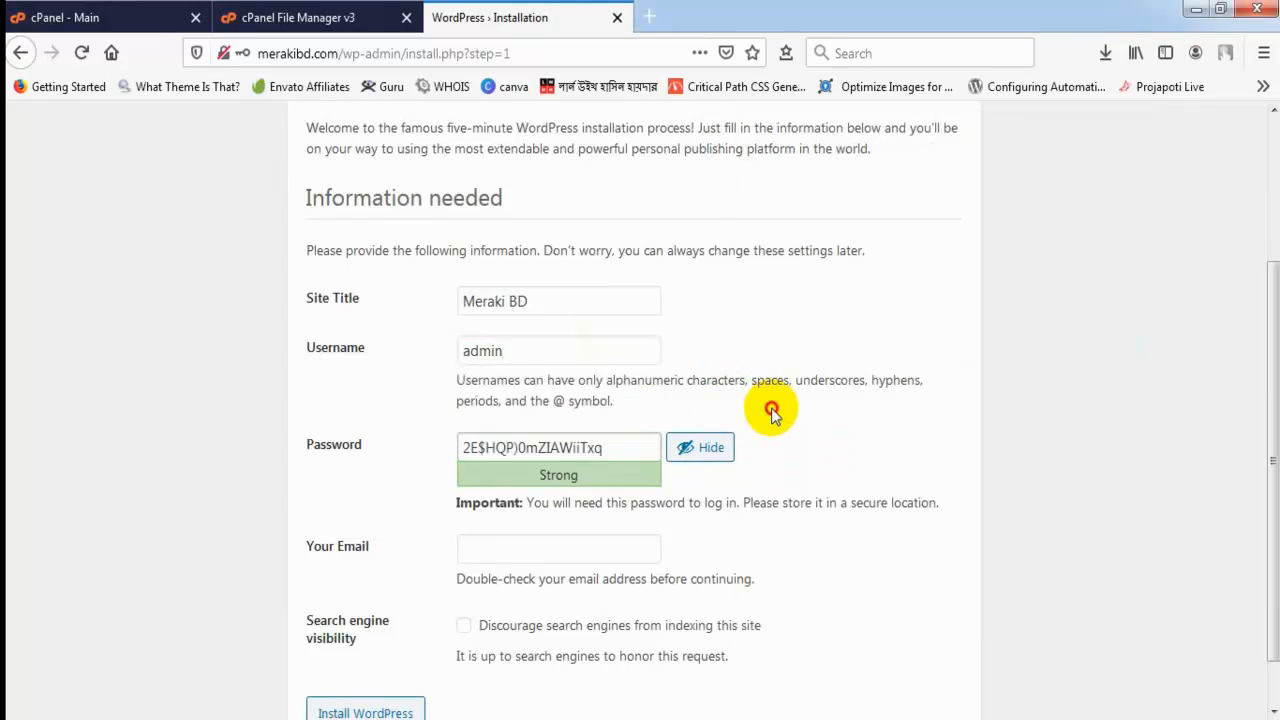
# Replace the generated WordPress password with a self-chosen password and copy it
pyautogui.click(552, 444)
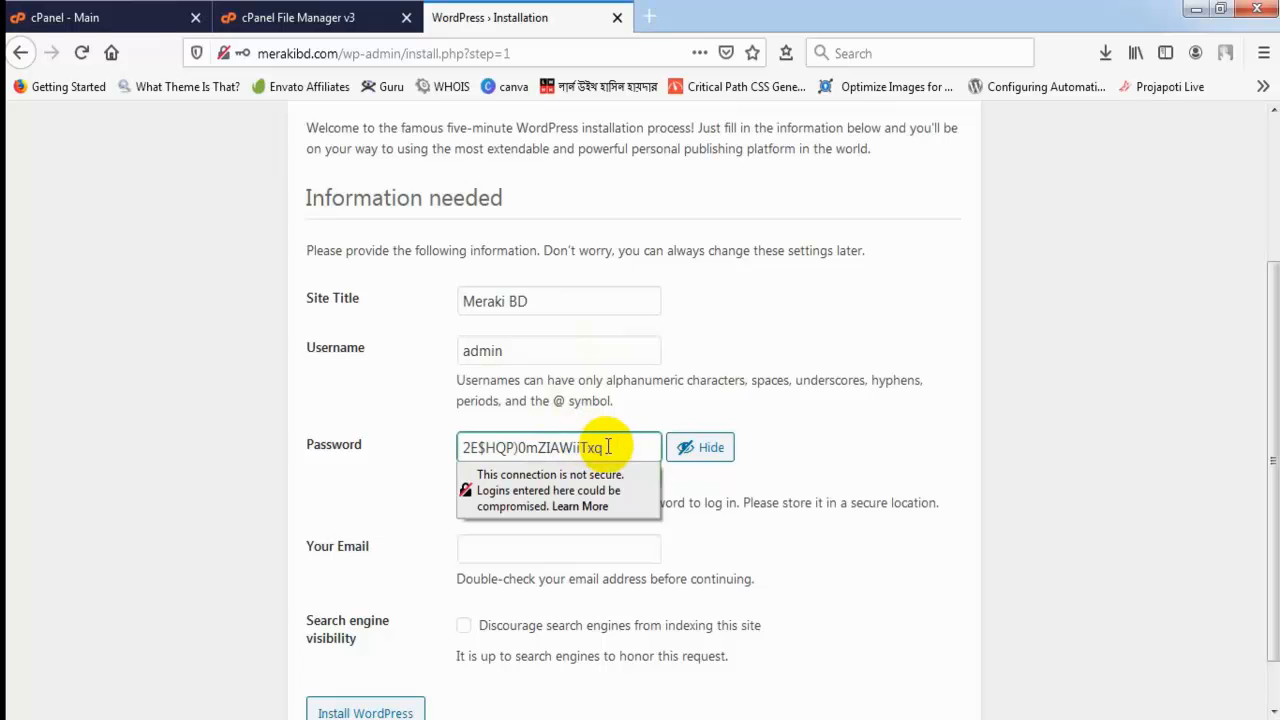
pyautogui.moveTo(603, 445); pyautogui.dragTo(434, 445)
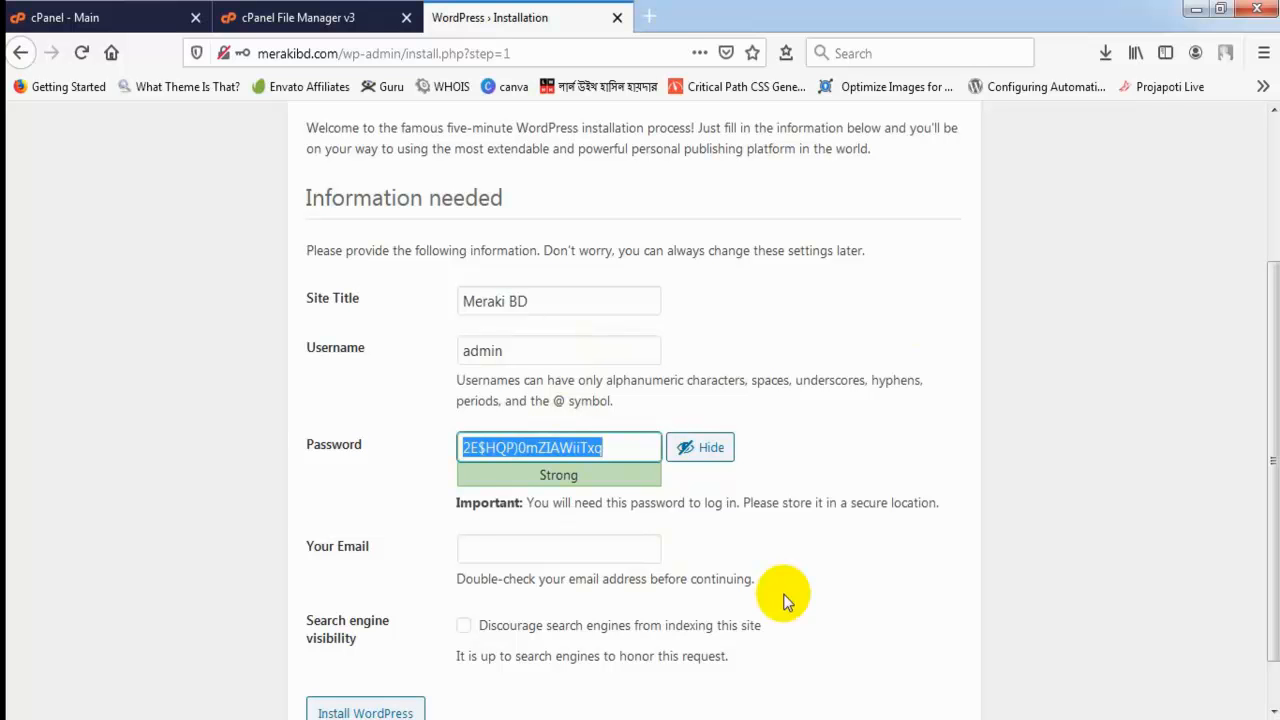
pyautogui.press('BackSpace')
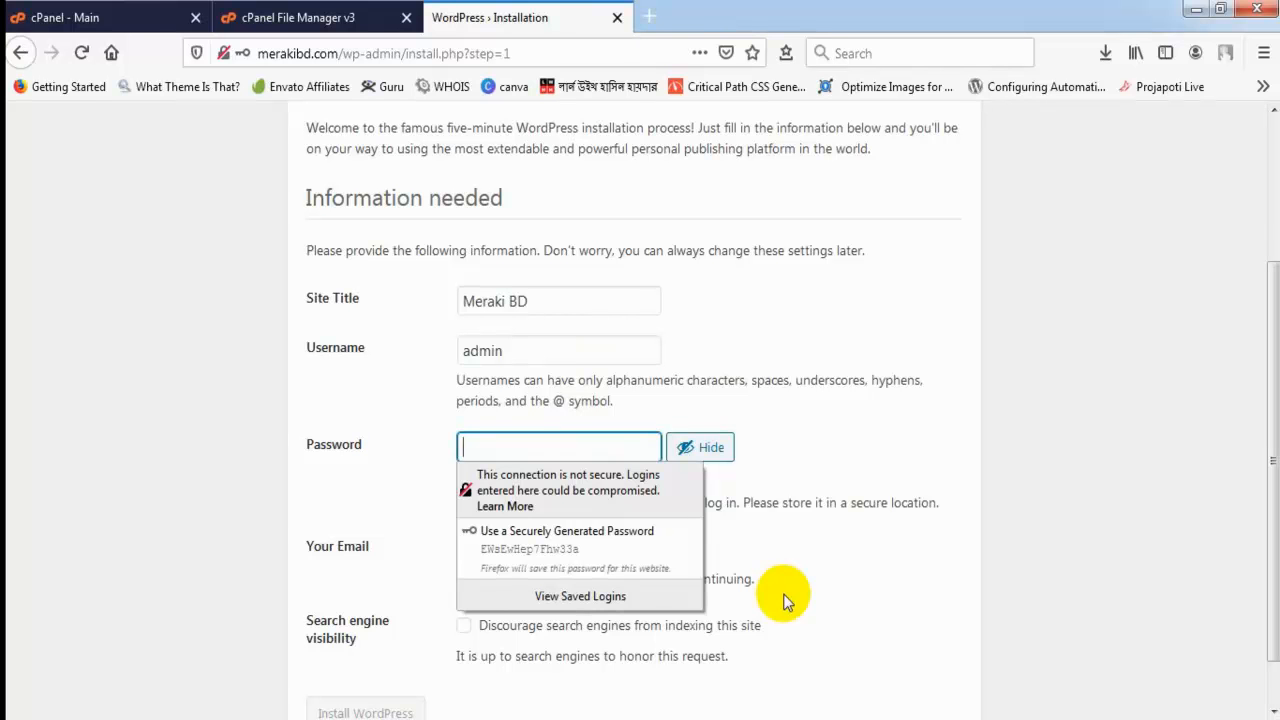
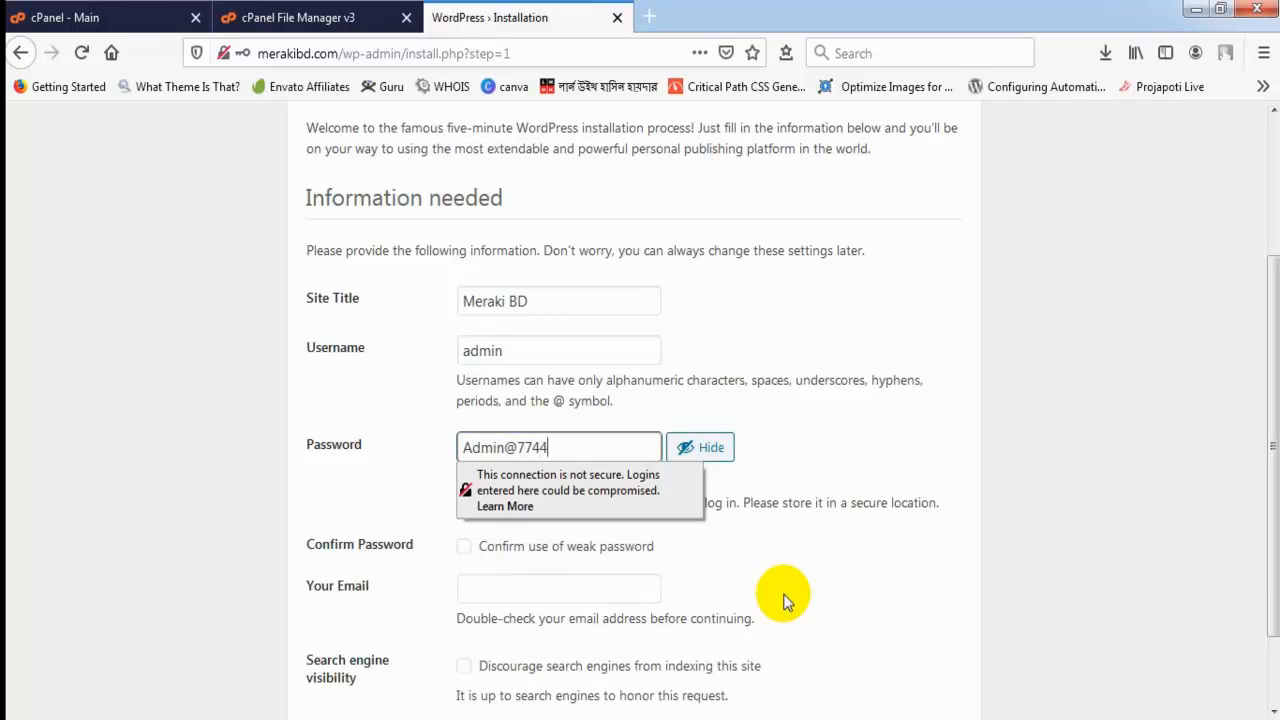
pyautogui.moveTo(553, 448); pyautogui.dragTo(450, 447)
pyautogui.hotkey('ctrl', 'c')
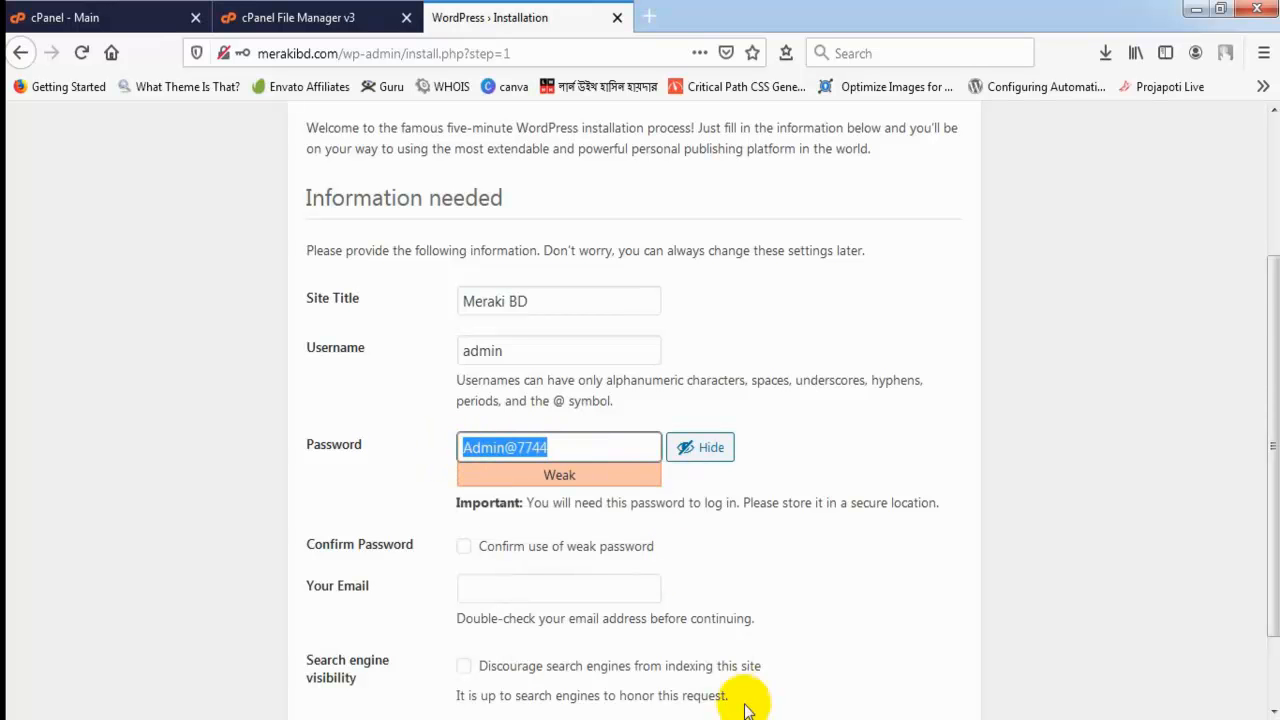
# Record the chosen password under 'wordpress password:' in the notes and return to the form
pyautogui.hotkey('alt', 'Tab')
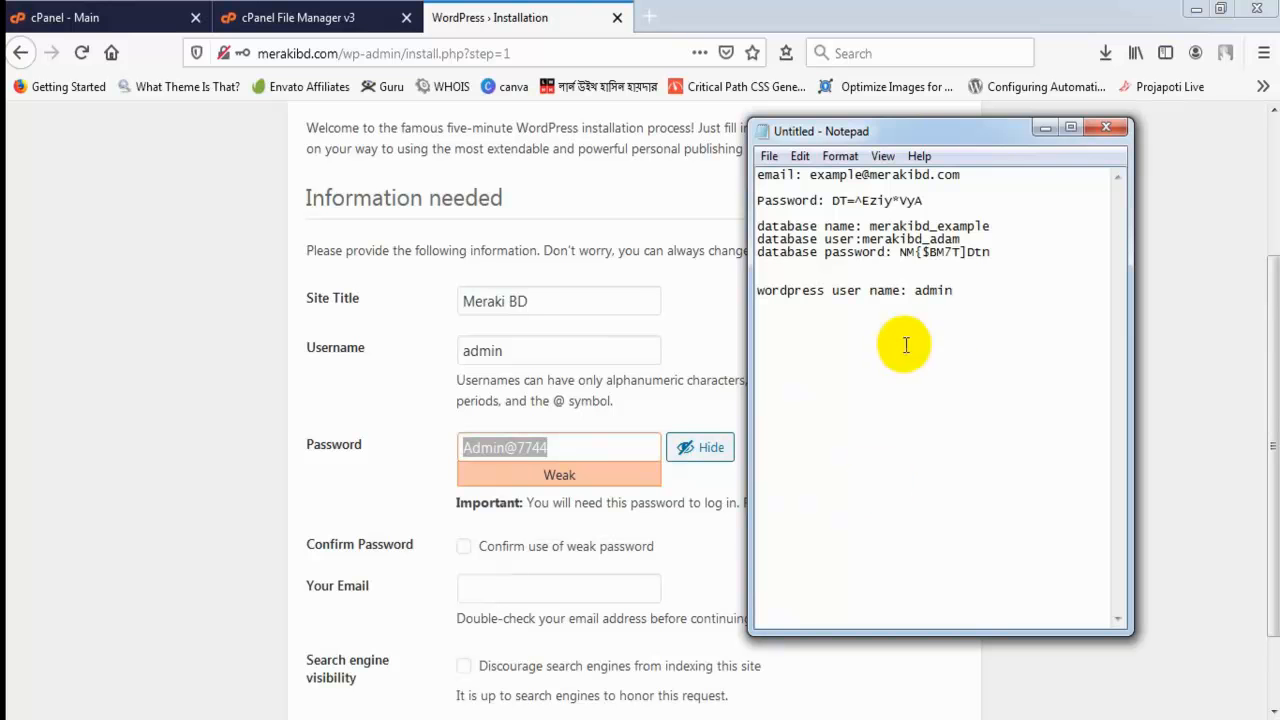
pyautogui.press('Return')
pyautogui.write('worpdre')
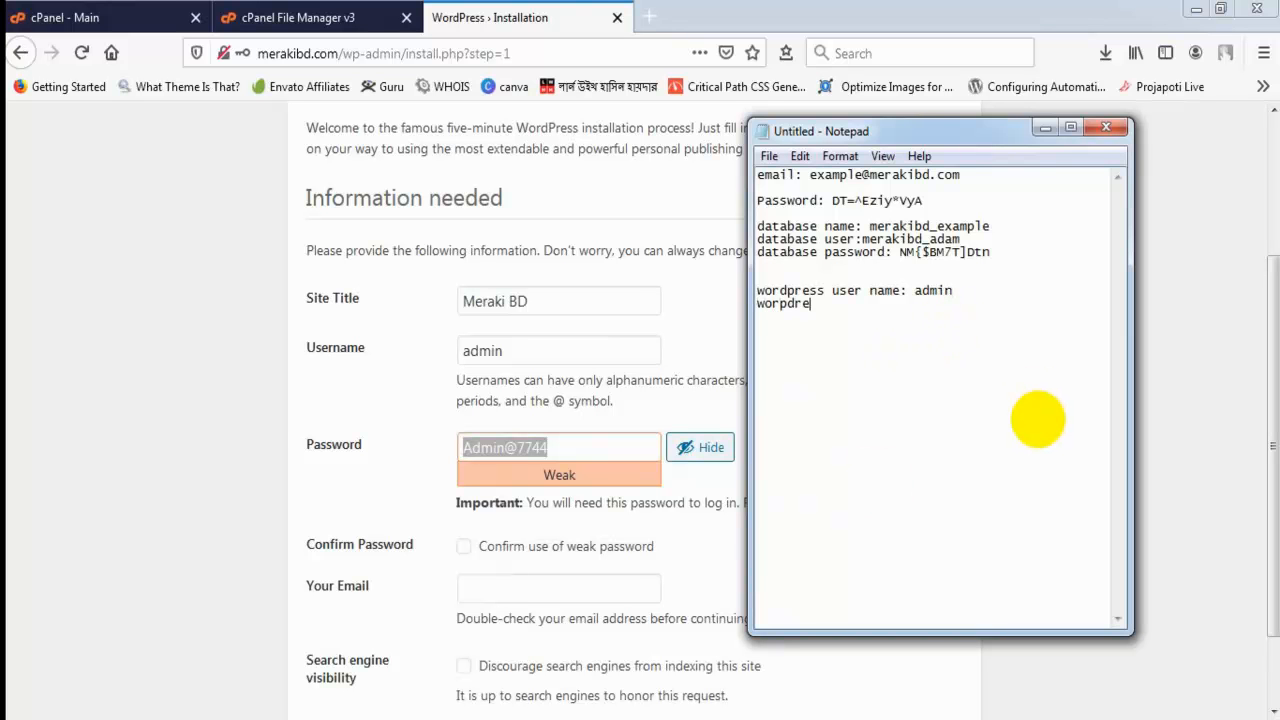
pyautogui.press('BackSpace')
pyautogui.press('BackSpace')
pyautogui.write('dpress password:')
pyautogui.hotkey('ctrl', 'v')
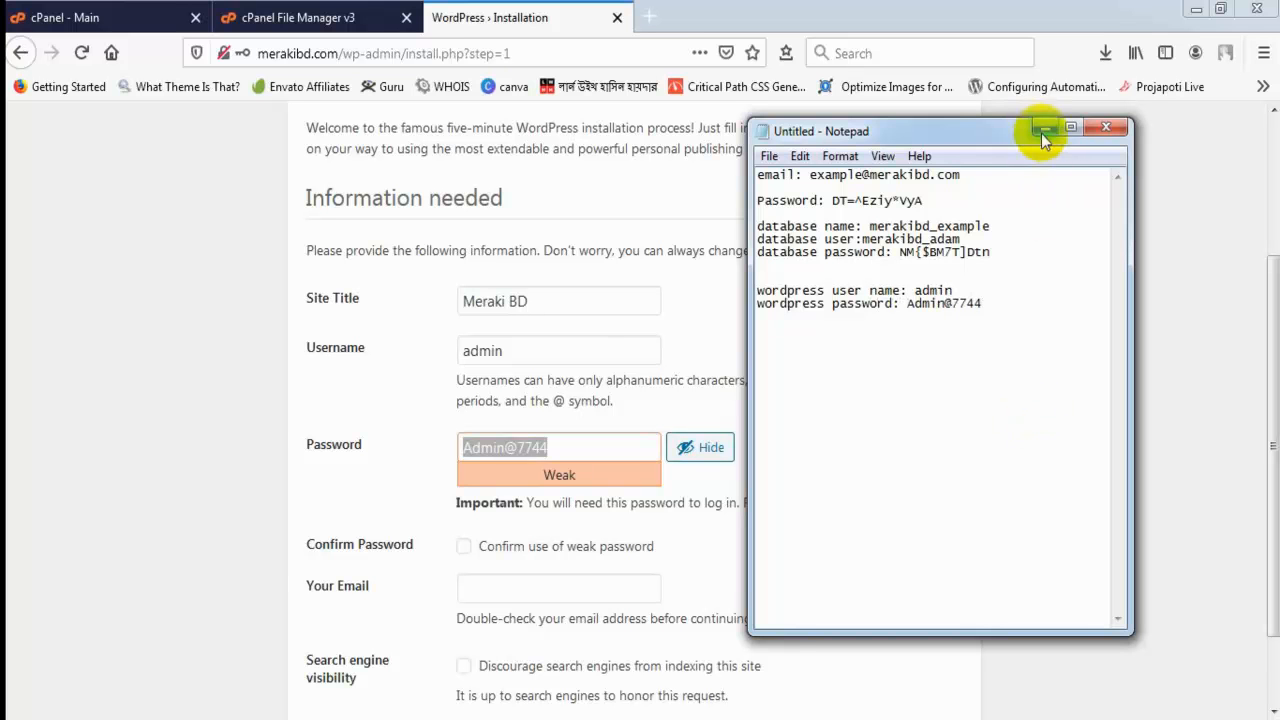
pyautogui.click(1044, 128)
pyautogui.click(772, 530)
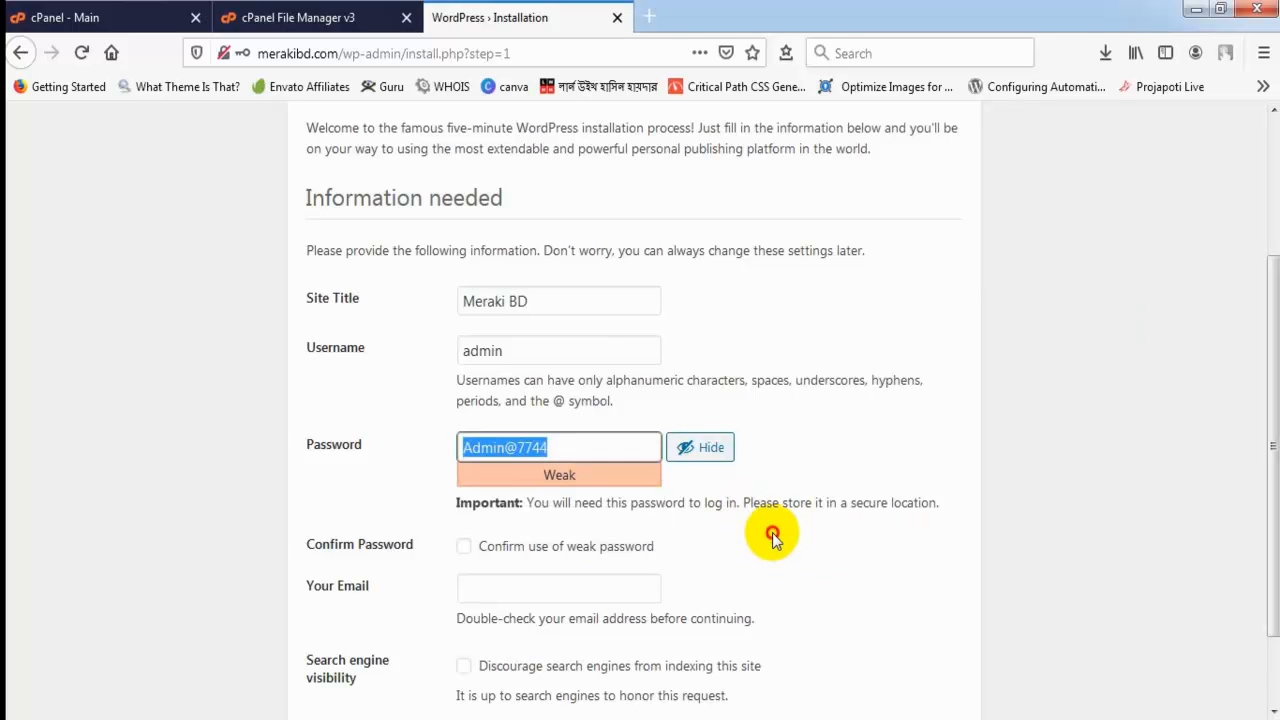
# Accept the weak password, fill in the admin e-mail address, and run the WordPress installation
pyautogui.click(464, 548)
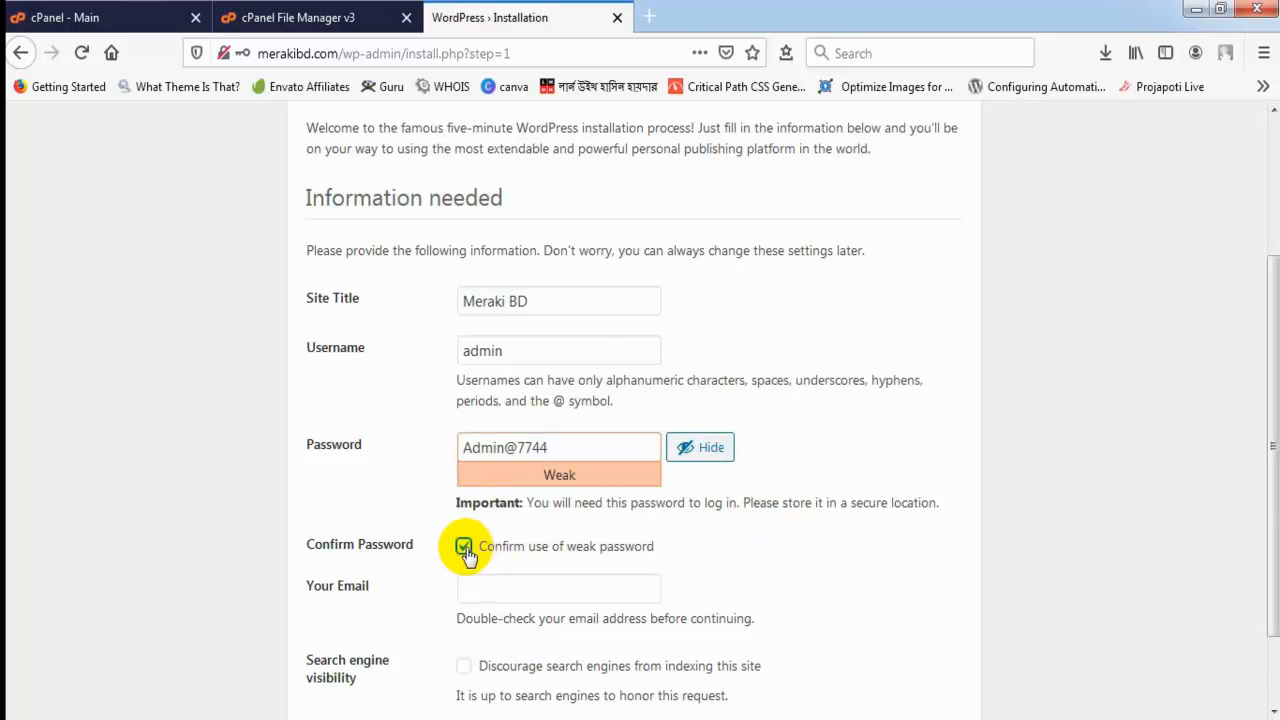
pyautogui.scroll(-2, 636, 470)
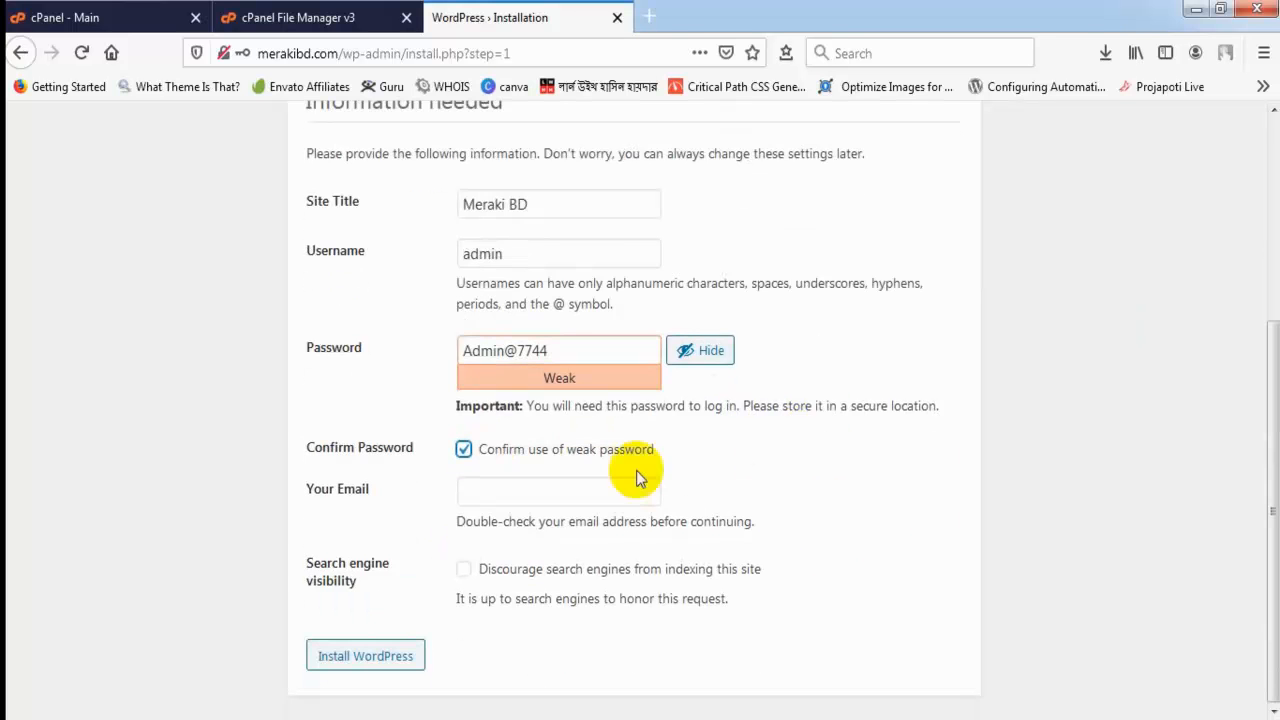
pyautogui.click(590, 490)
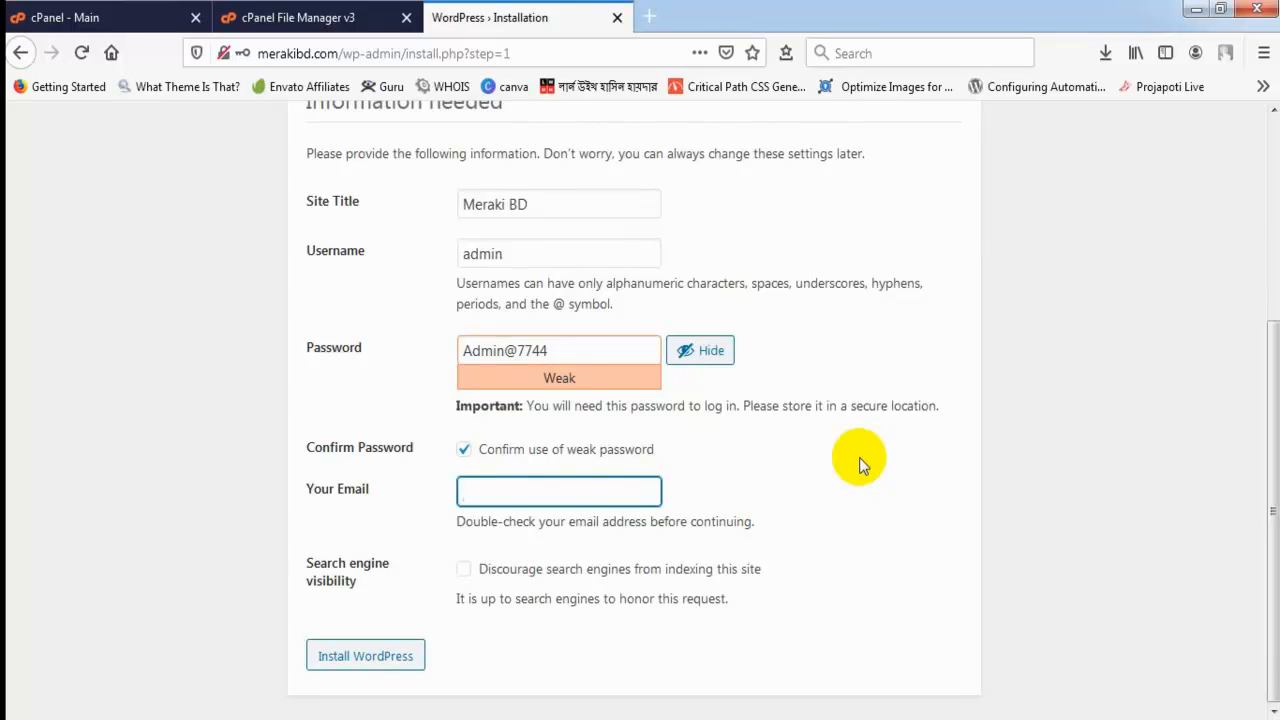
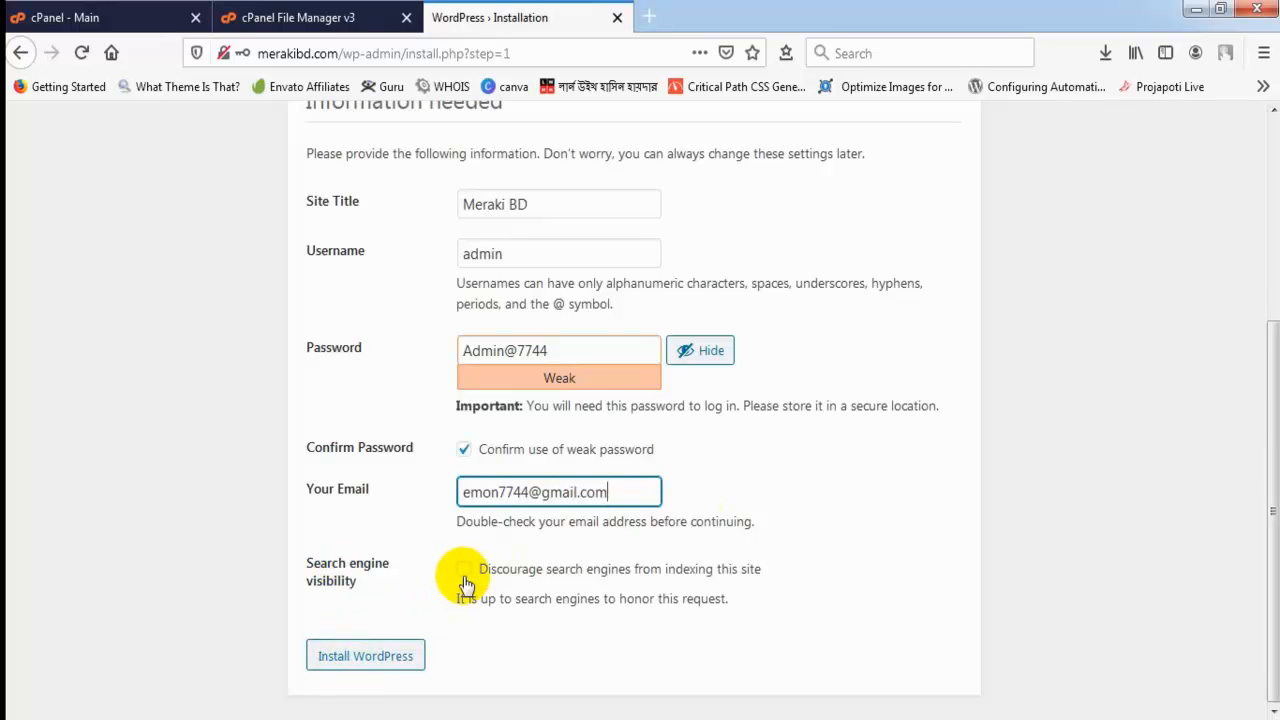
pyautogui.click(376, 660)
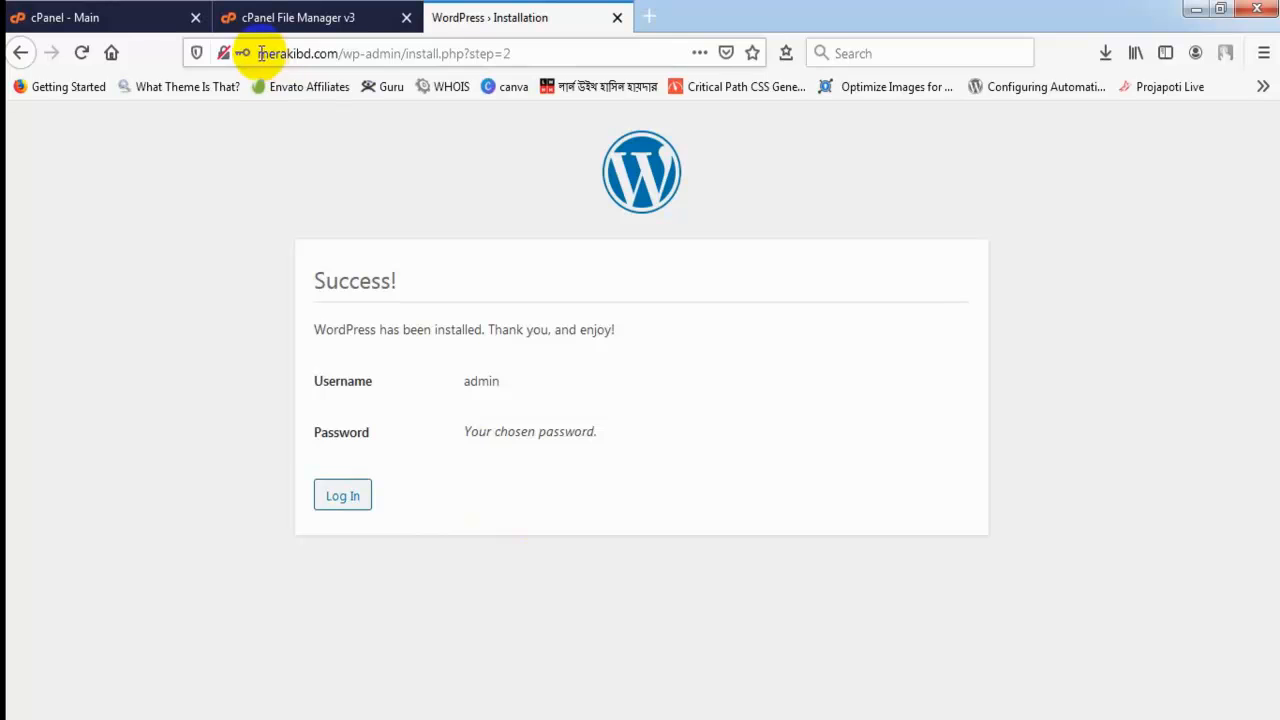
# Go to merakibd.com/wp-admin and dismiss the insecure-connection warning on the login page
pyautogui.moveTo(258, 53); pyautogui.dragTo(534, 56)
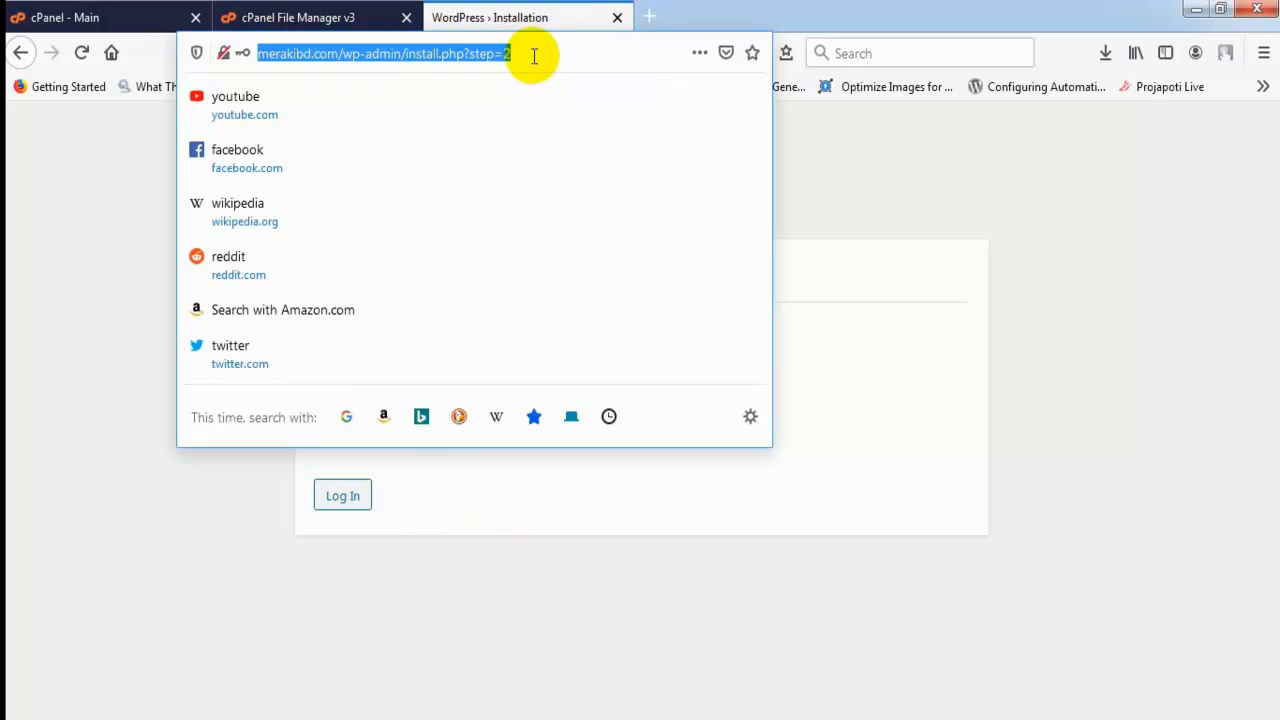
pyautogui.write('mera')
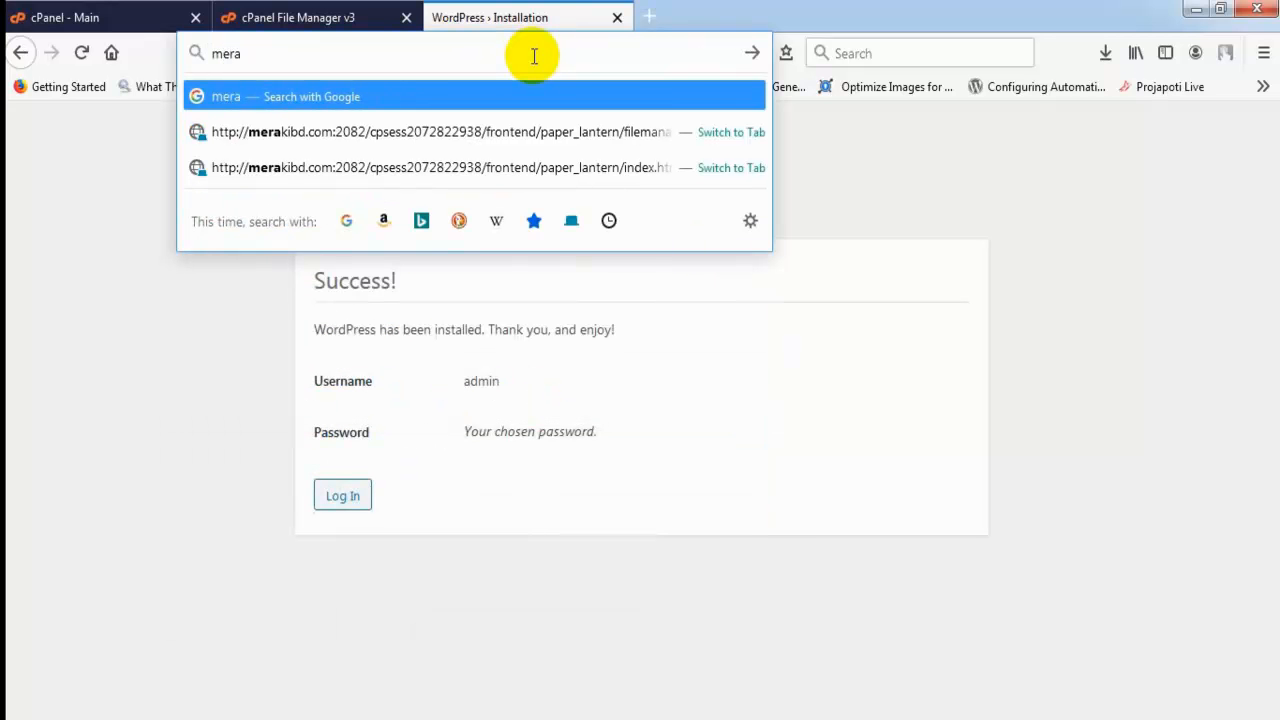
pyautogui.write('kibd')
pyautogui.write('.com')
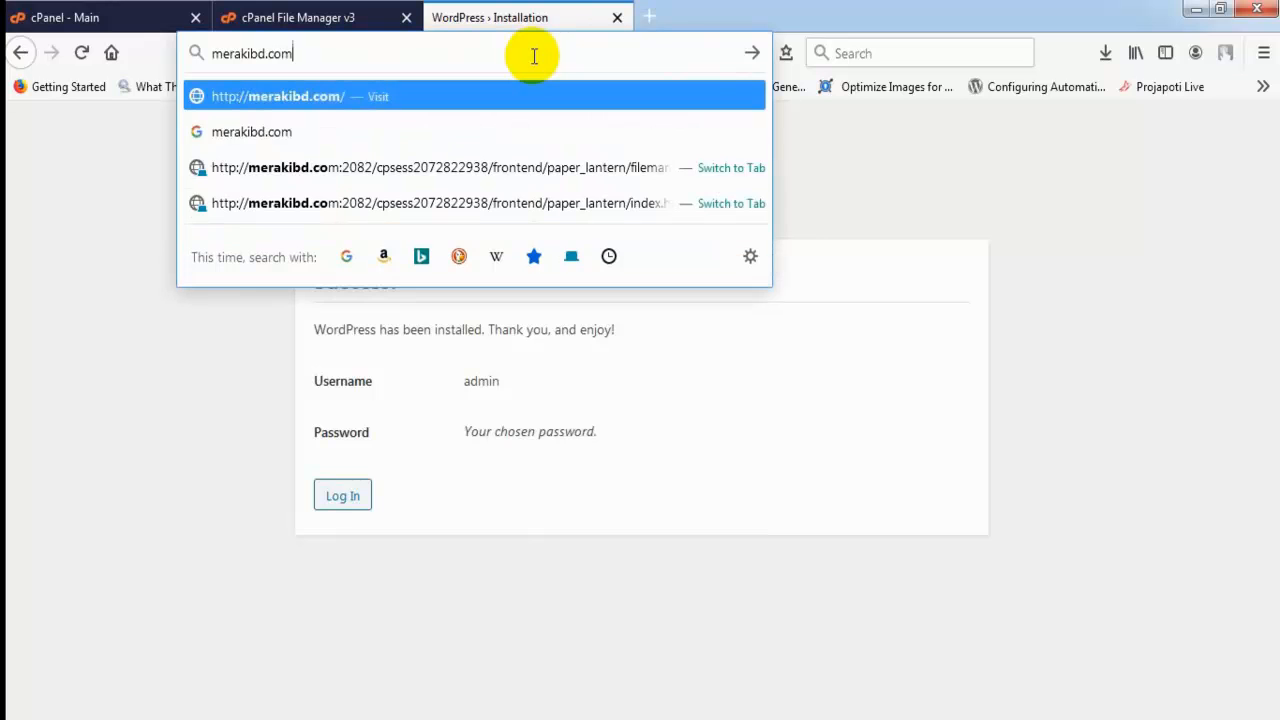
pyautogui.write('/')
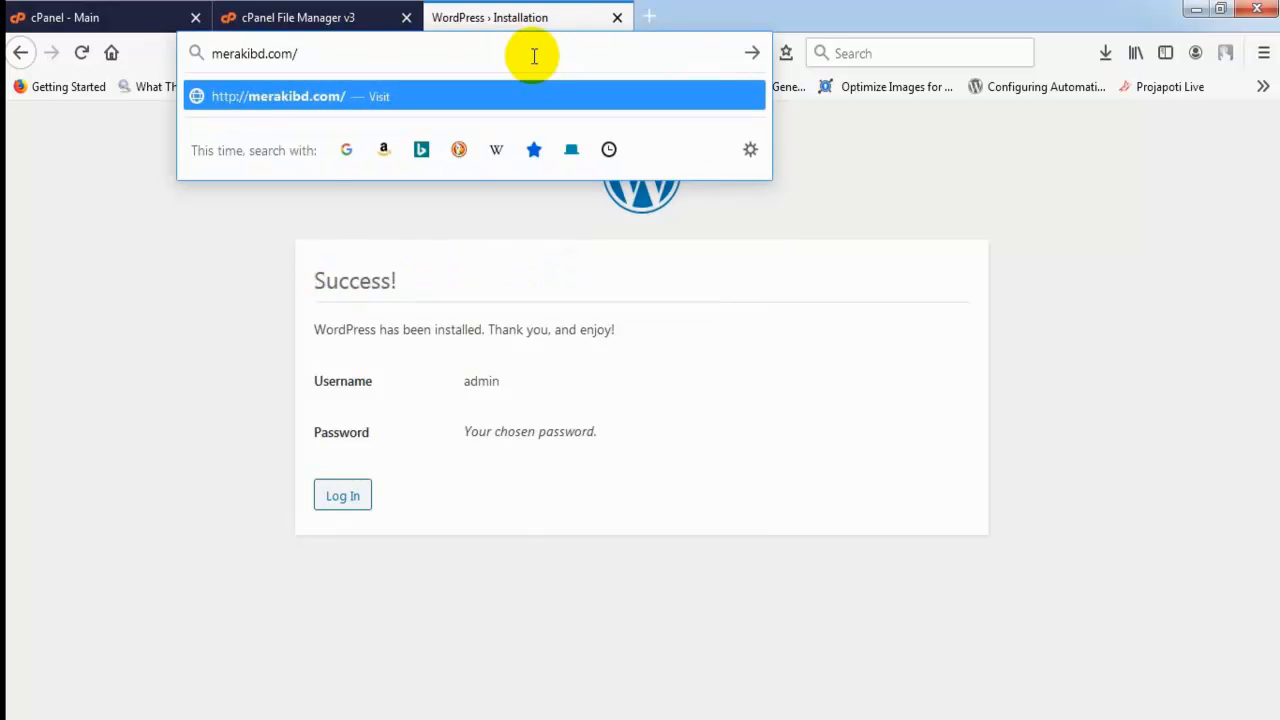
pyautogui.write('wp-admin')
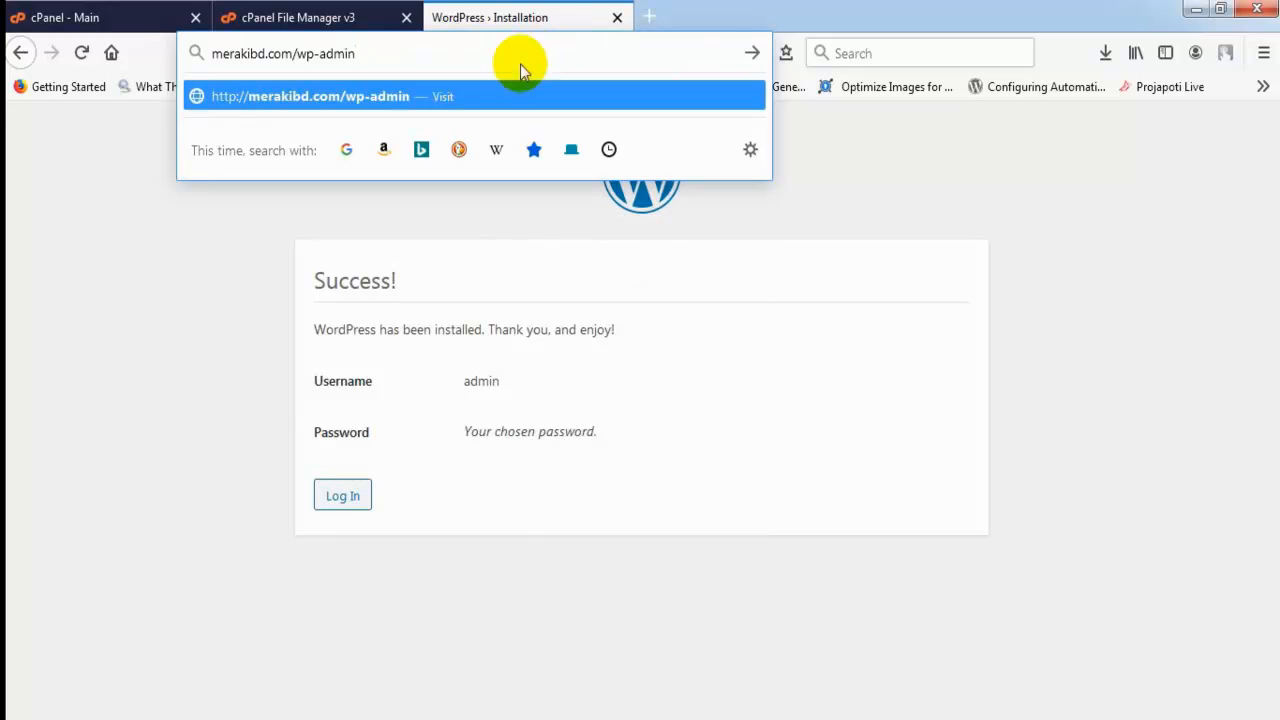
pyautogui.moveTo(362, 54); pyautogui.dragTo(295, 52)
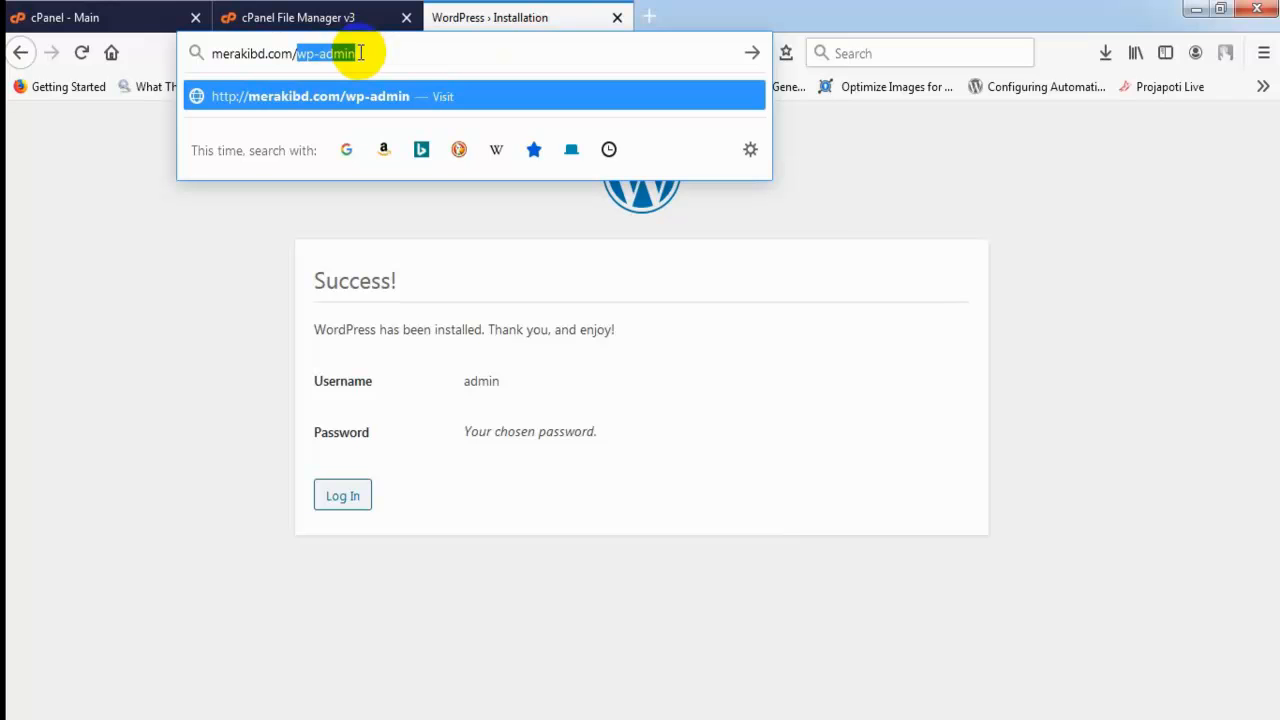
pyautogui.click(405, 58)
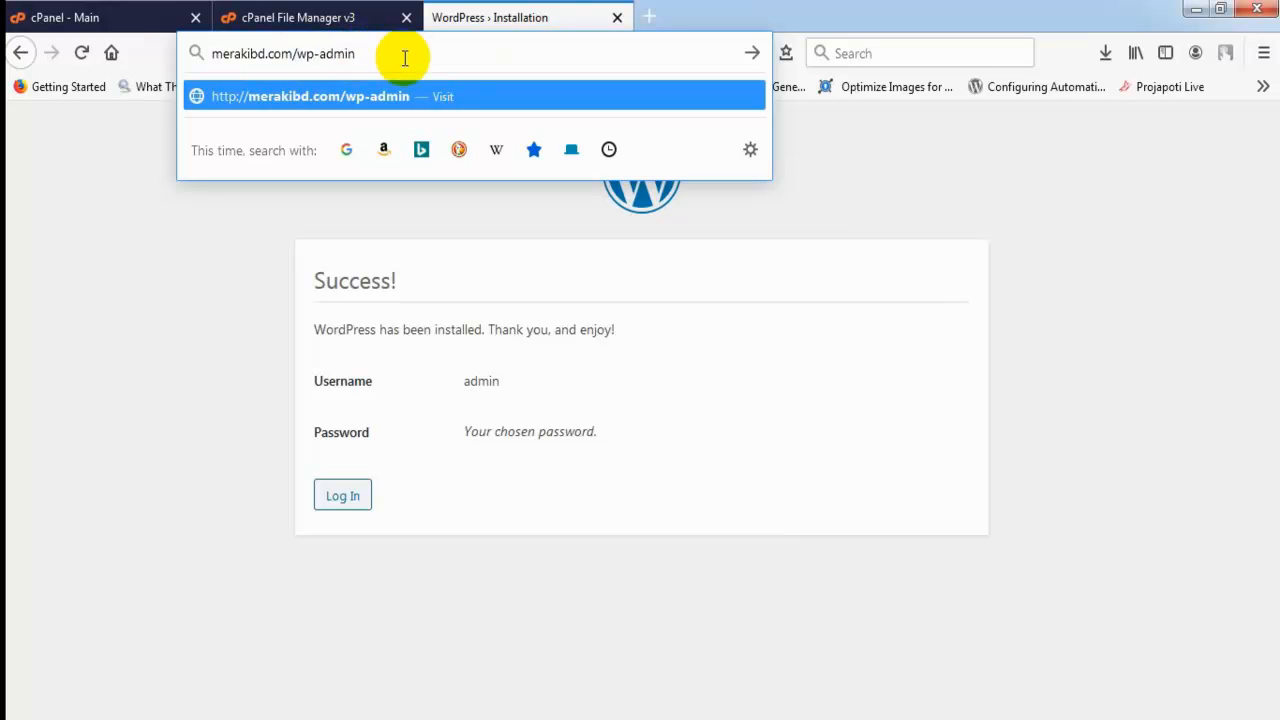
pyautogui.press('Return')
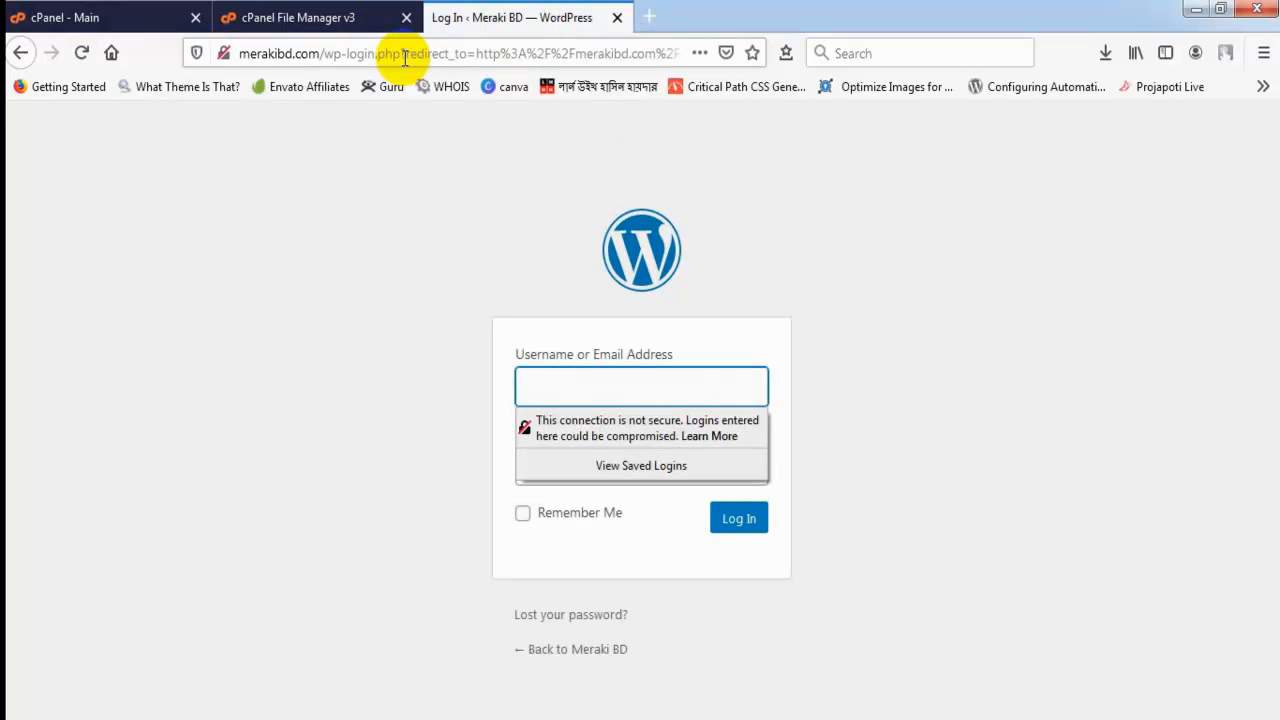
pyautogui.click(848, 383)
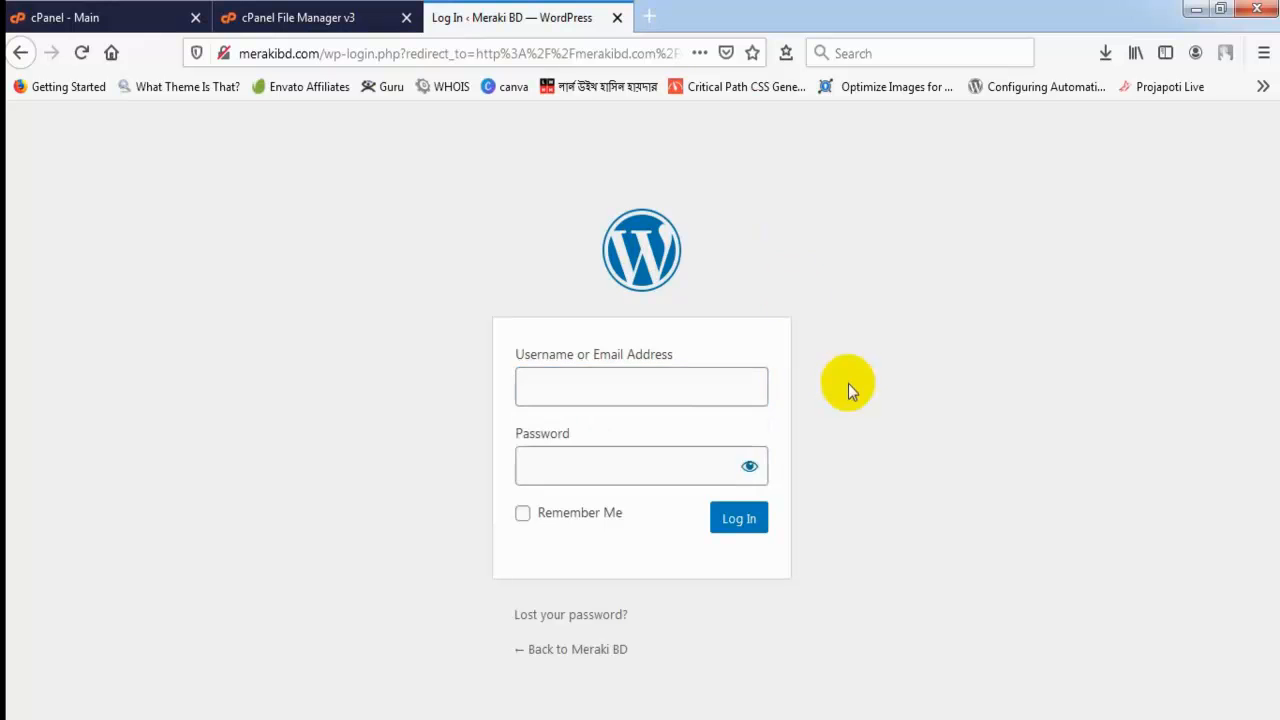
# Copy the username admin and its password from Notepad into the login form fields
pyautogui.click(676, 388)
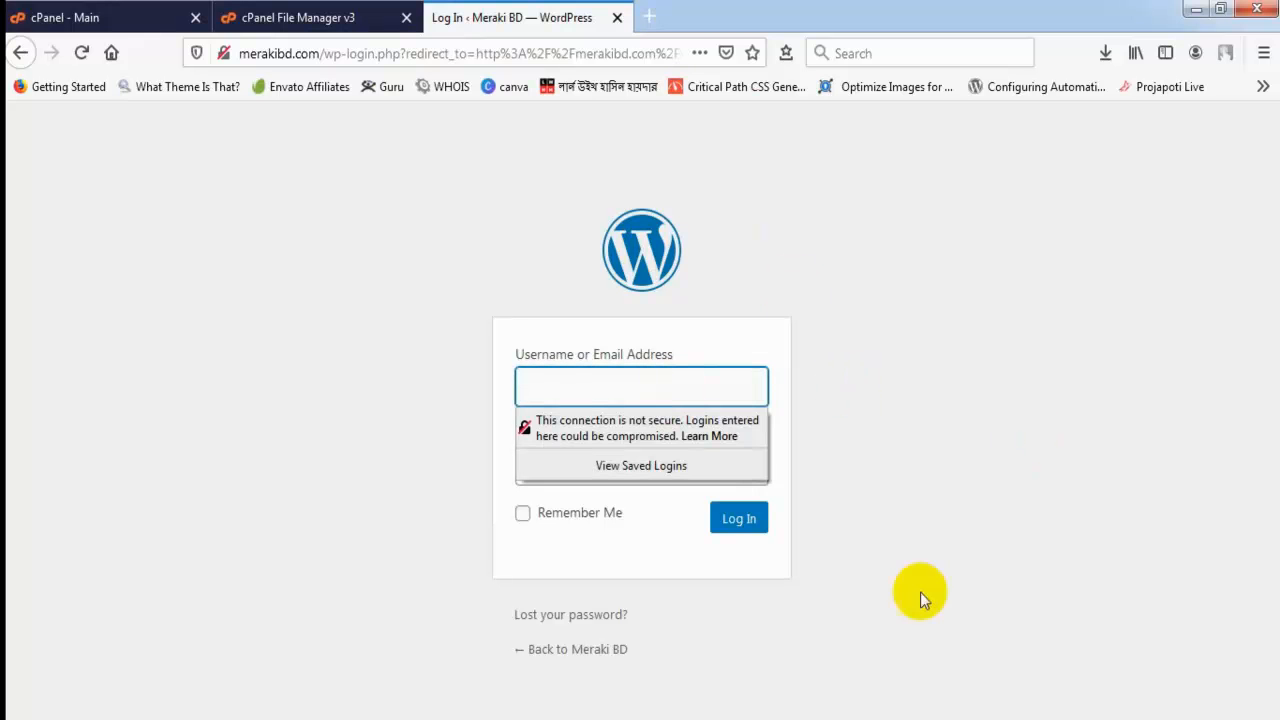
pyautogui.hotkey('alt', 'Tab')
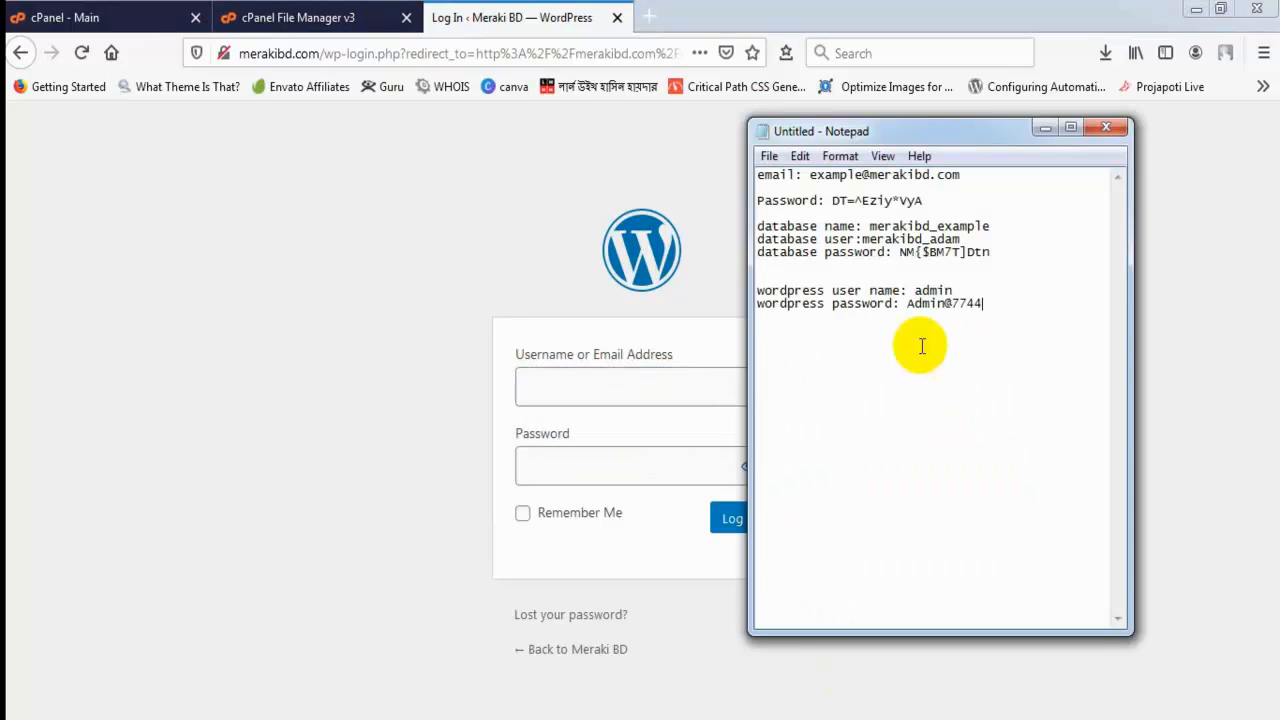
pyautogui.moveTo(915, 290); pyautogui.dragTo(953, 290)
pyautogui.hotkey('ctrl', 'c')
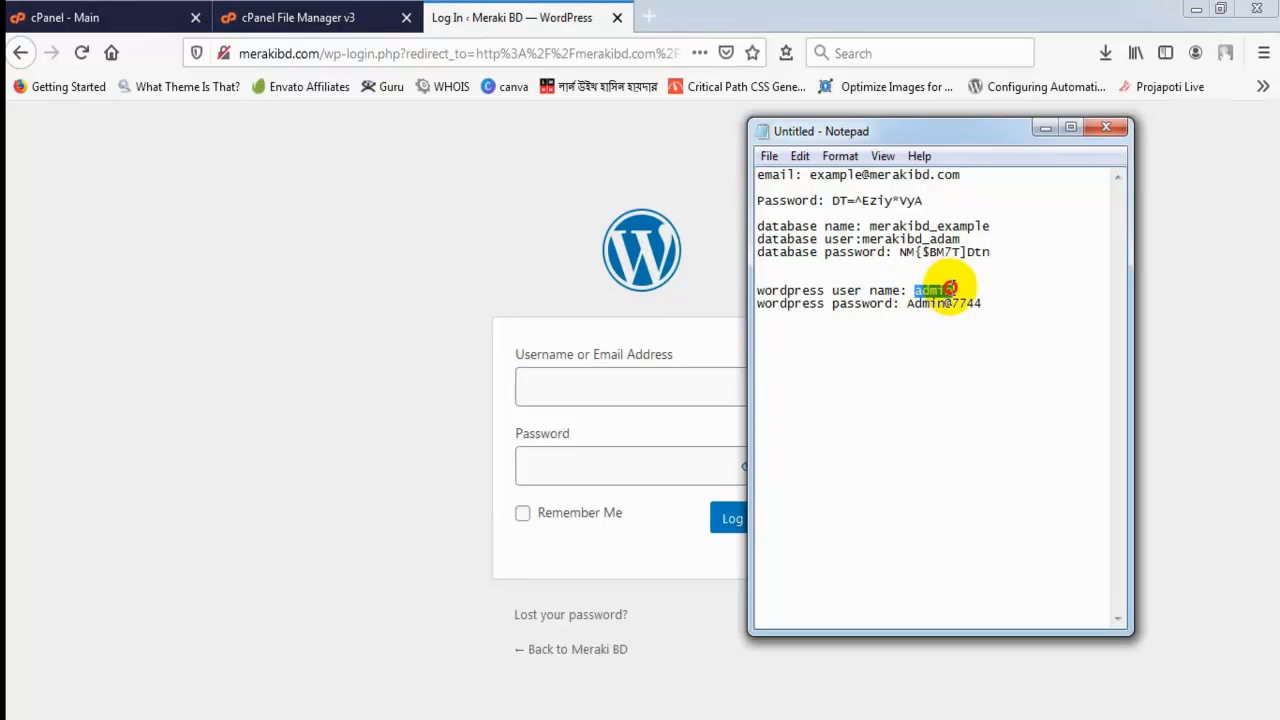
pyautogui.hotkey('alt', 'Tab')
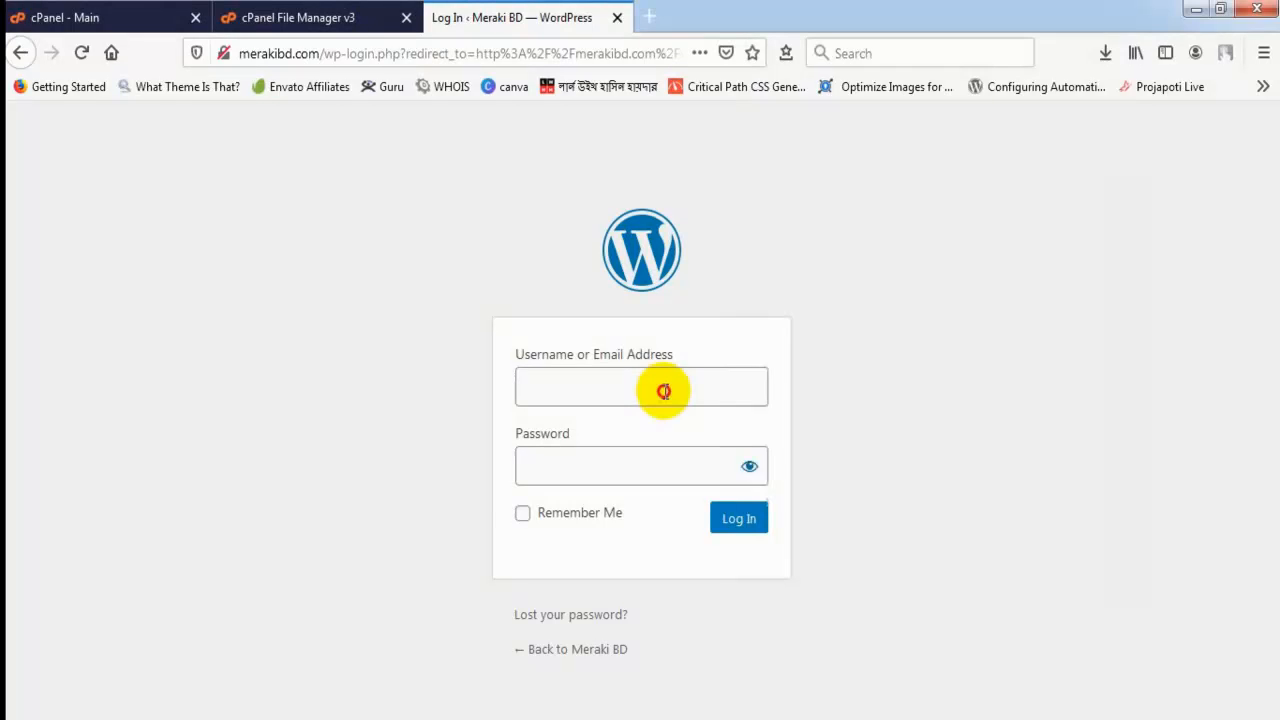
pyautogui.click(663, 389)
pyautogui.hotkey('ctrl', 'v')
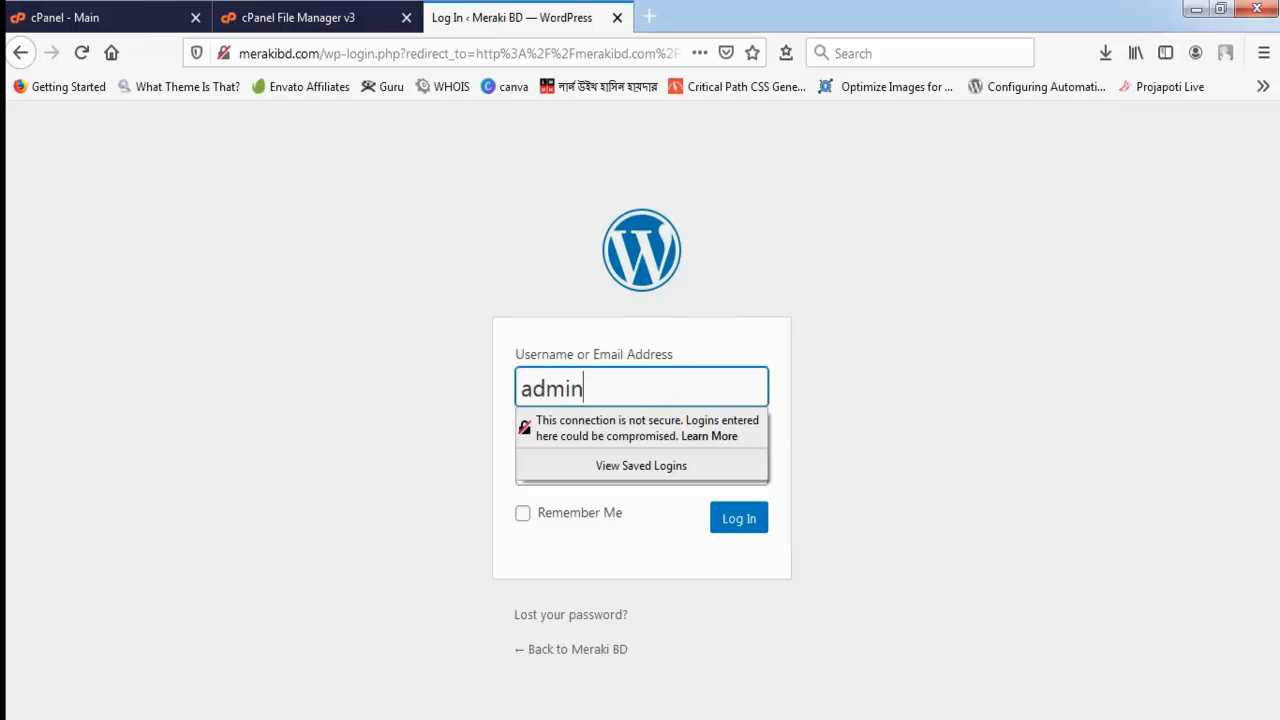
pyautogui.hotkey('alt', 'Tab')
pyautogui.moveTo(907, 303); pyautogui.dragTo(983, 303)
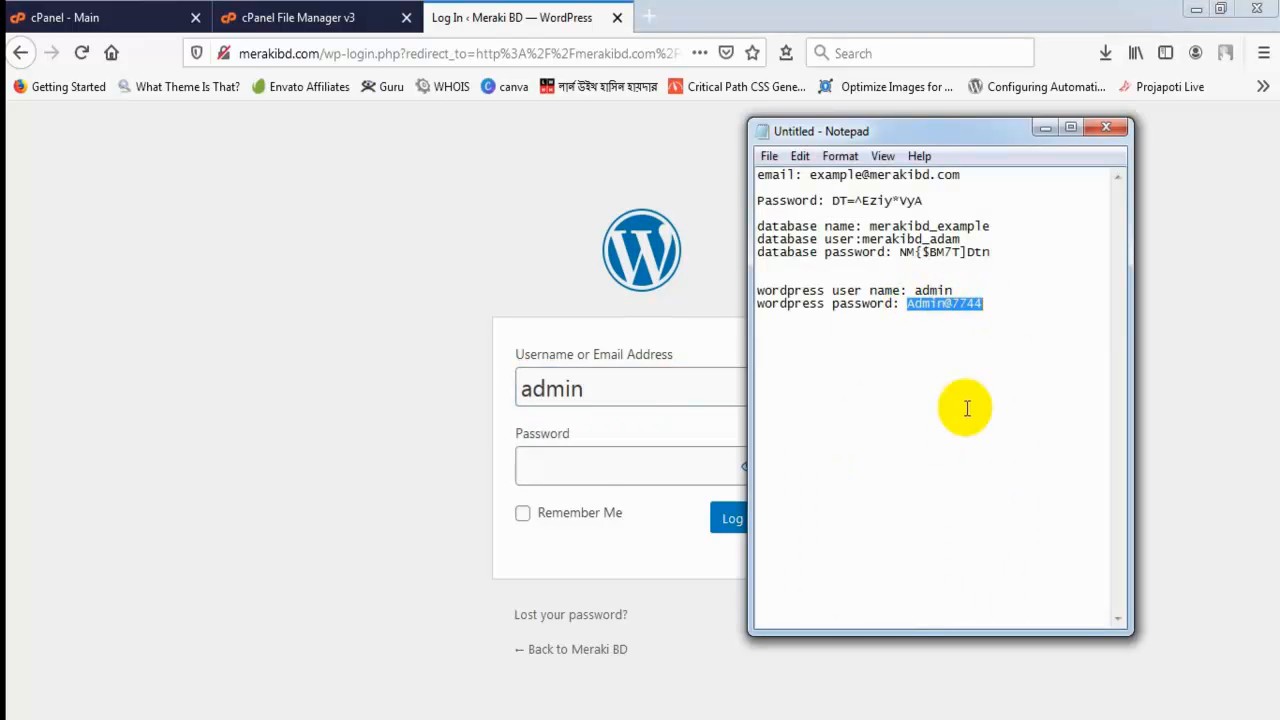
pyautogui.click(580, 470)
pyautogui.hotkey('ctrl', 'v')
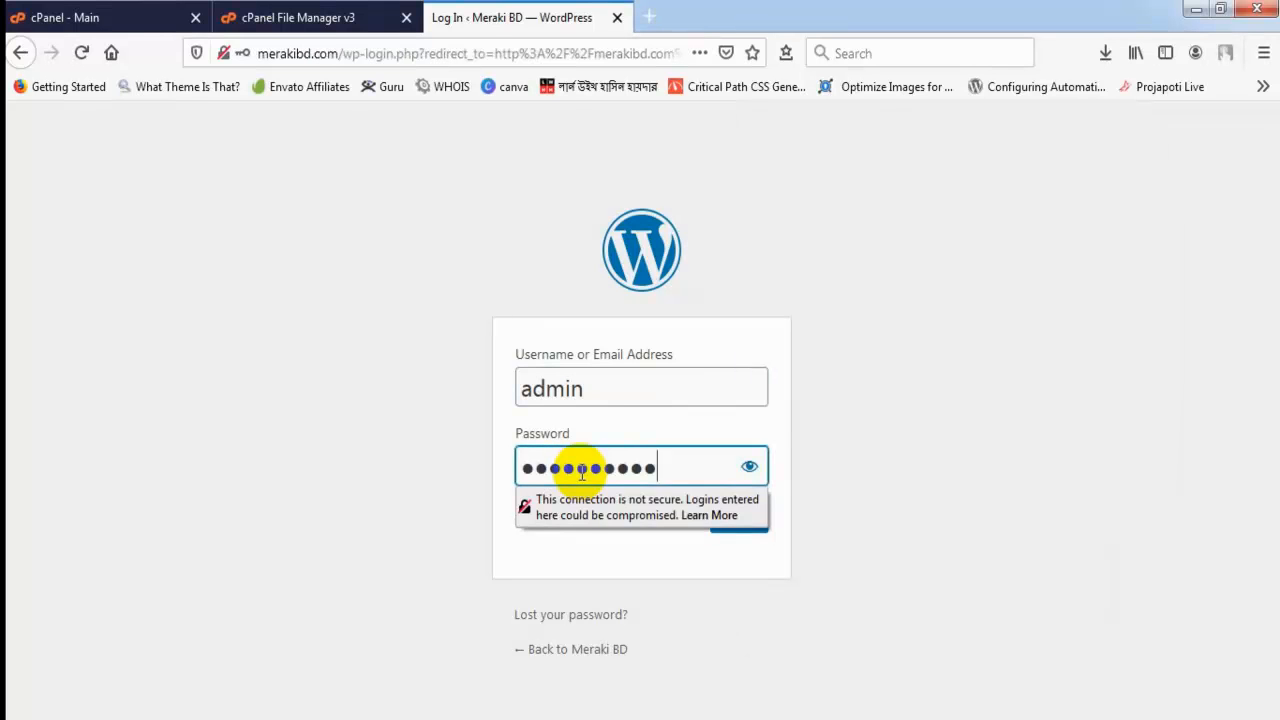
pyautogui.click(931, 491)
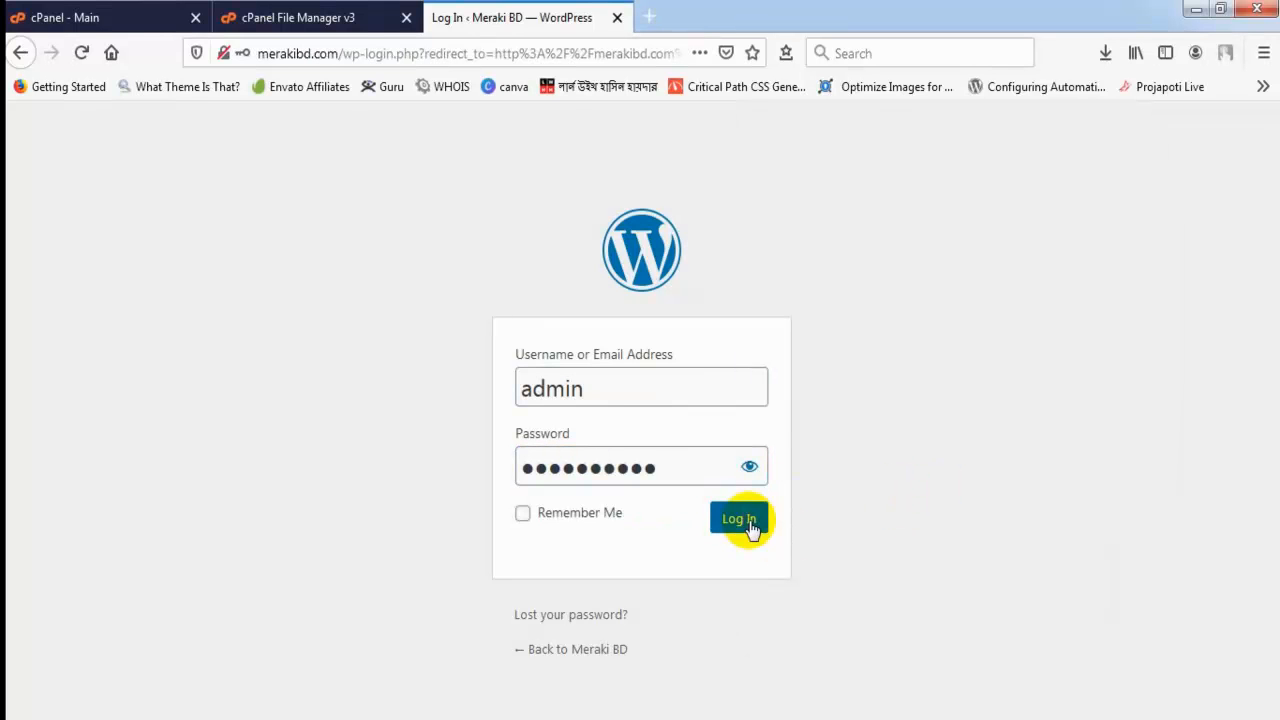
# Log in to the Meraki BD WordPress dashboard as admin
pyautogui.click(751, 528)
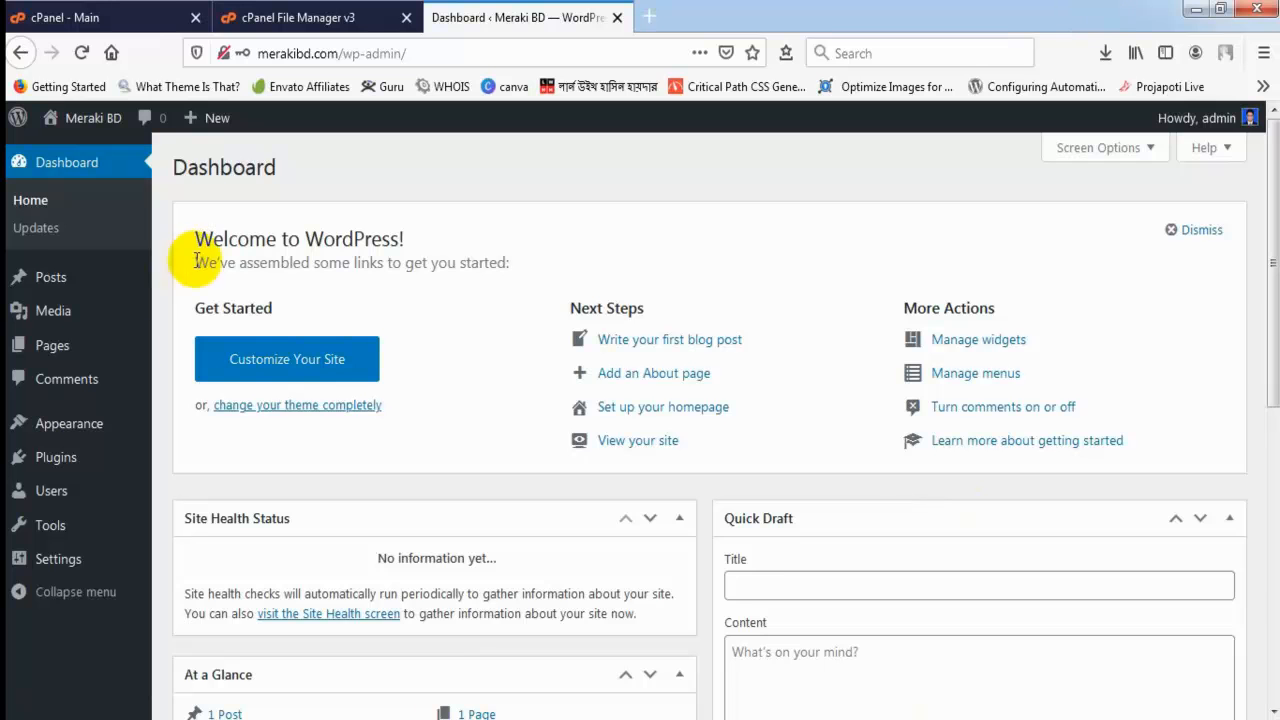
pyautogui.scroll(-6, 49, 409)
pyautogui.scroll(6, 126, 491)
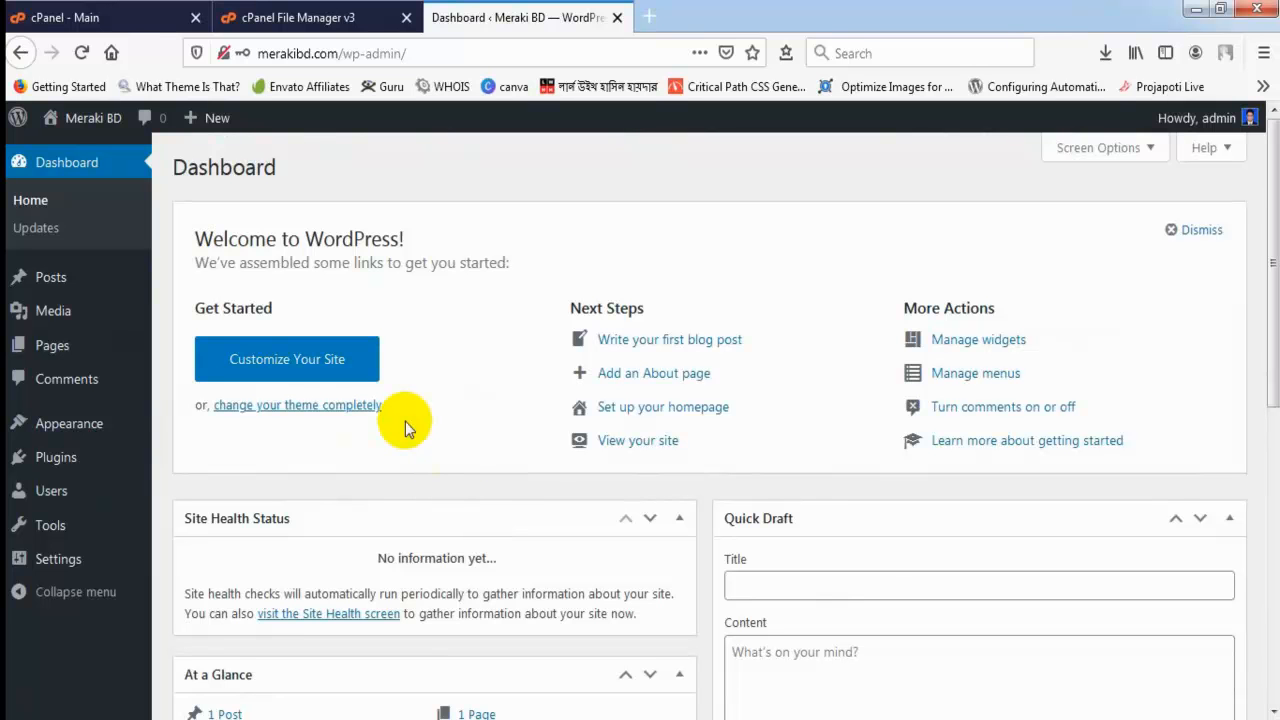
# Open Meraki BD's Visit Site link in a new tab and view the Hello world! post
pyautogui.moveTo(94, 127)
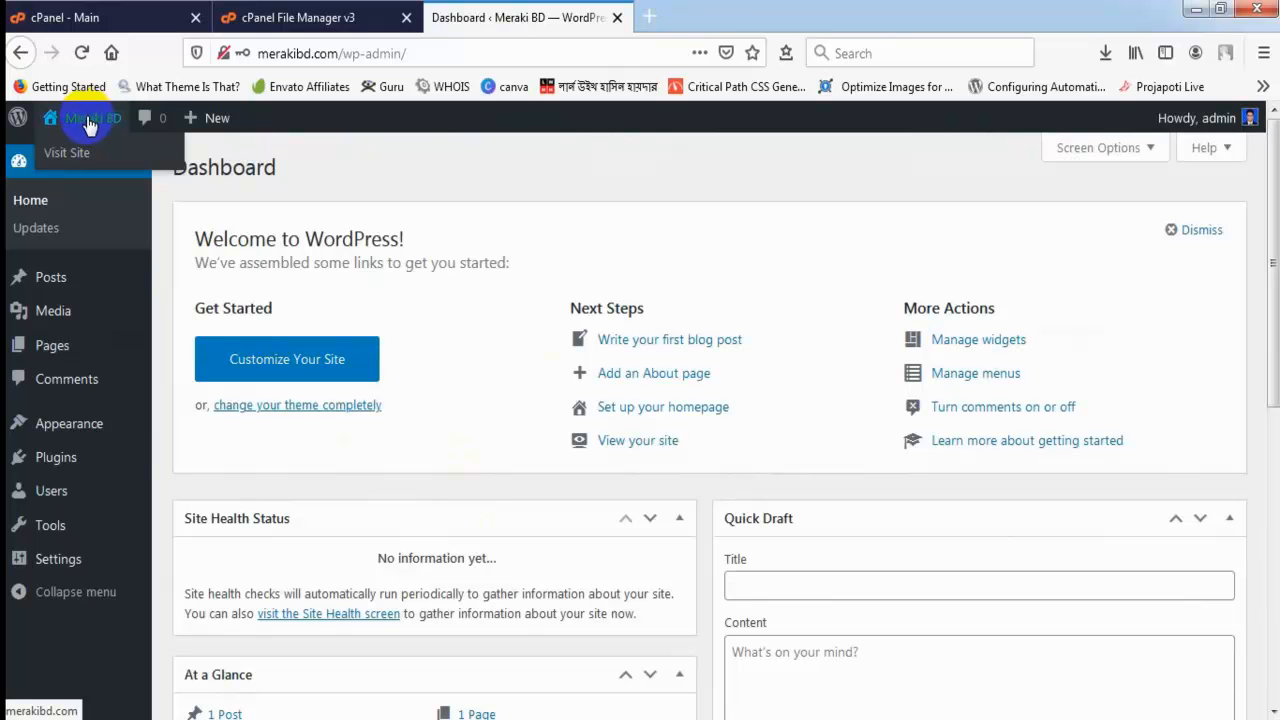
pyautogui.click(62, 157)
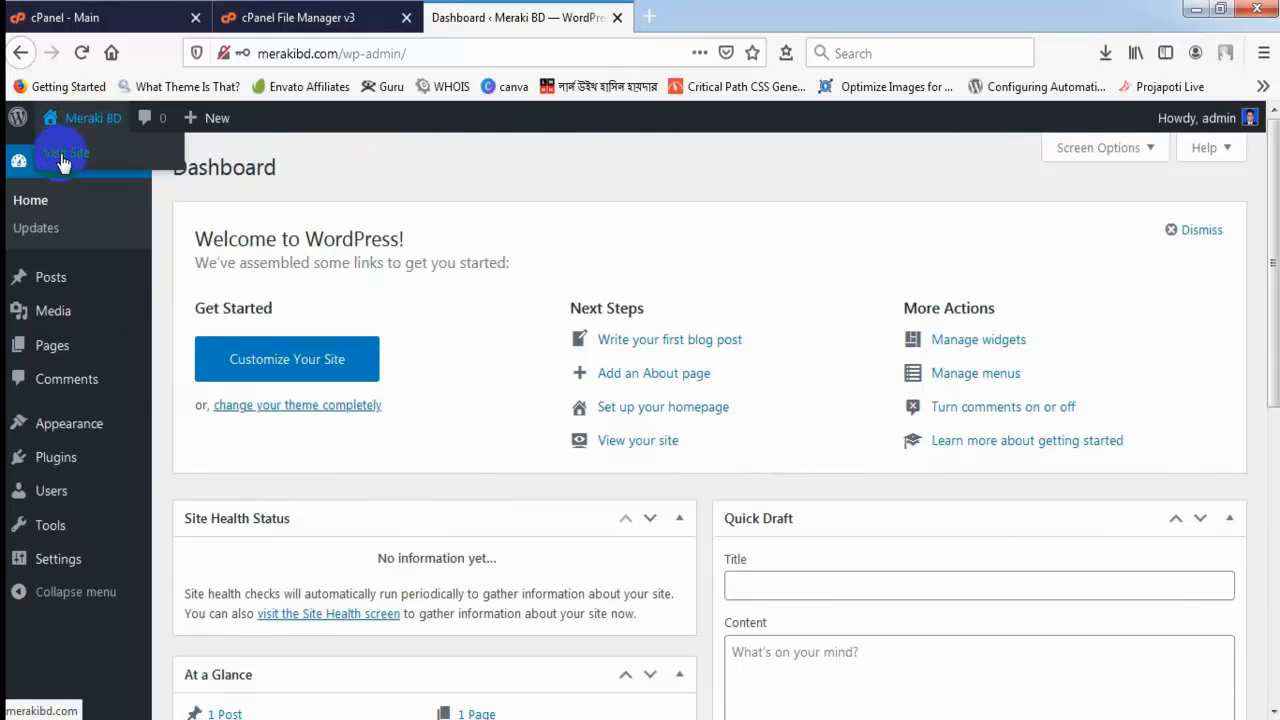
pyautogui.rightClick(62, 157)
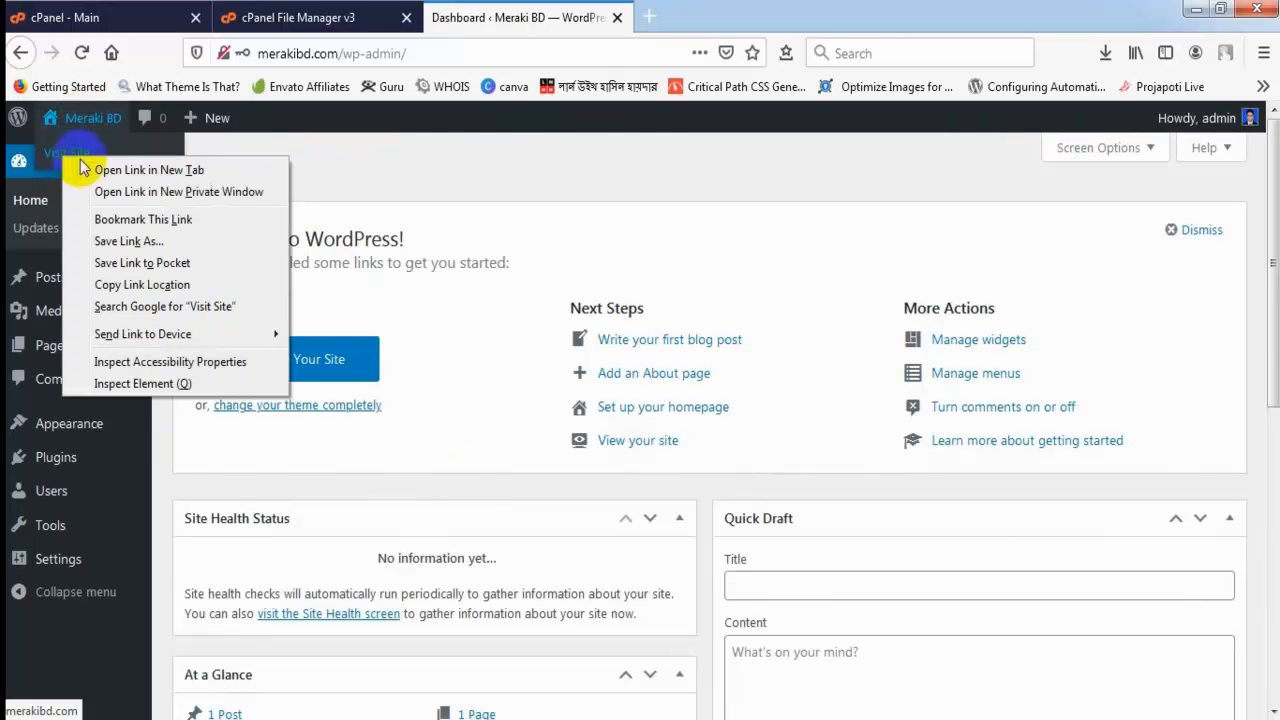
pyautogui.click(148, 171)
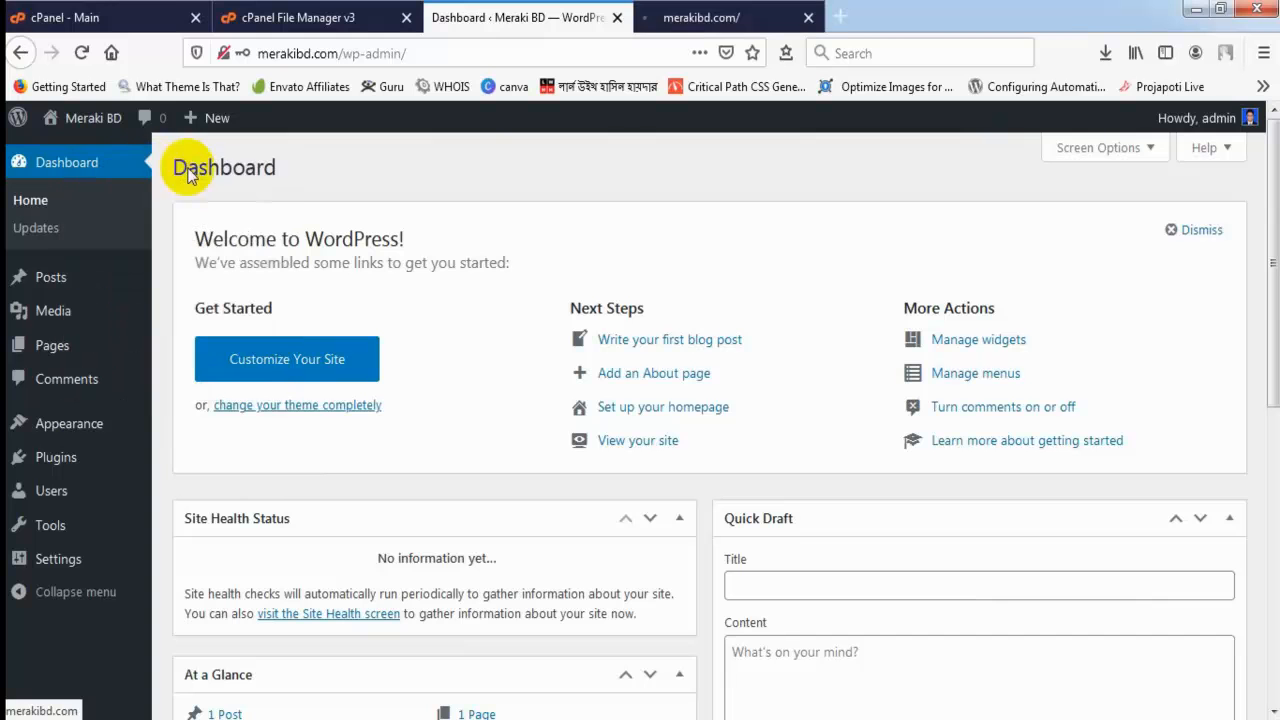
pyautogui.click(677, 17)
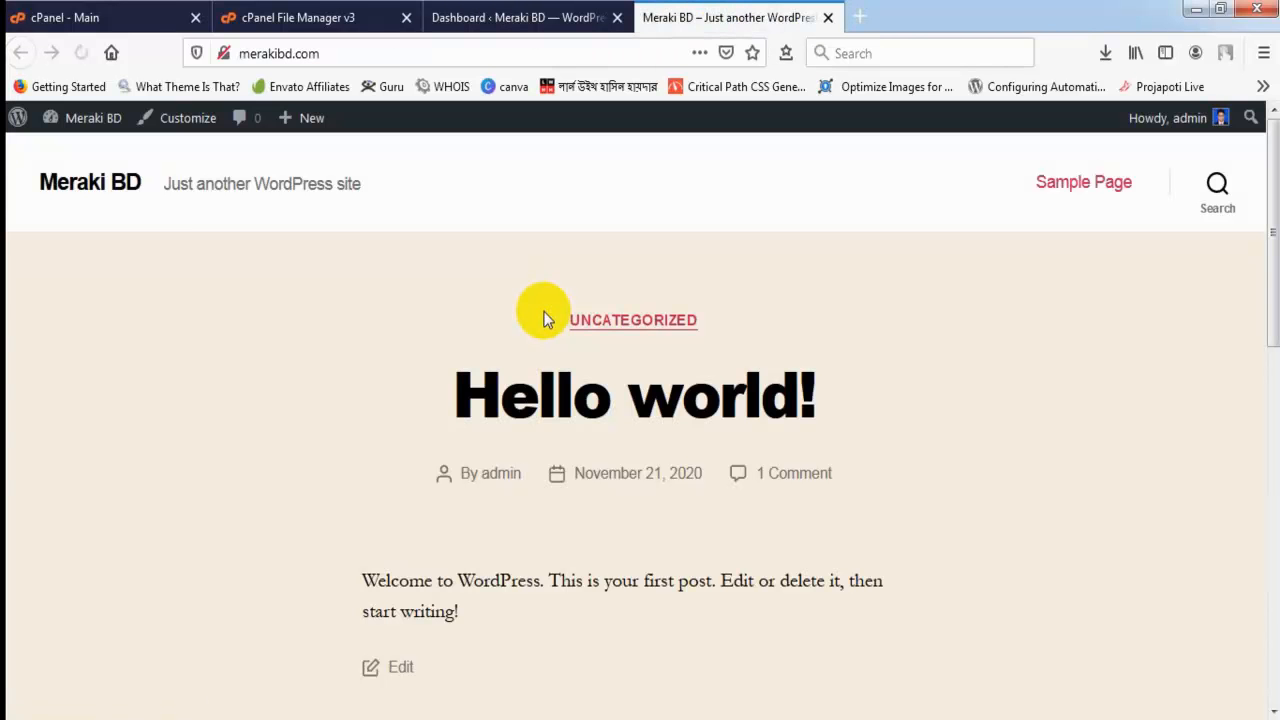
pyautogui.click(84, 52)
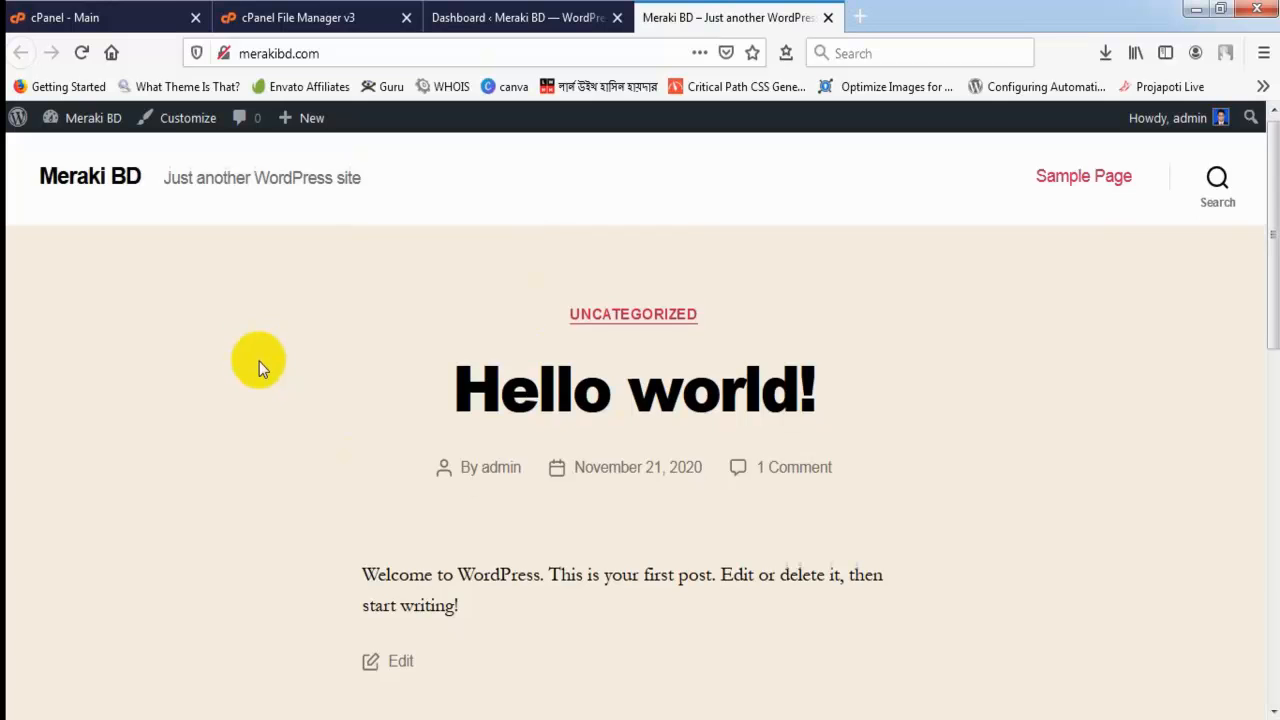
pyautogui.scroll(-10, 250, 370)
pyautogui.scroll(8, 165, 400)
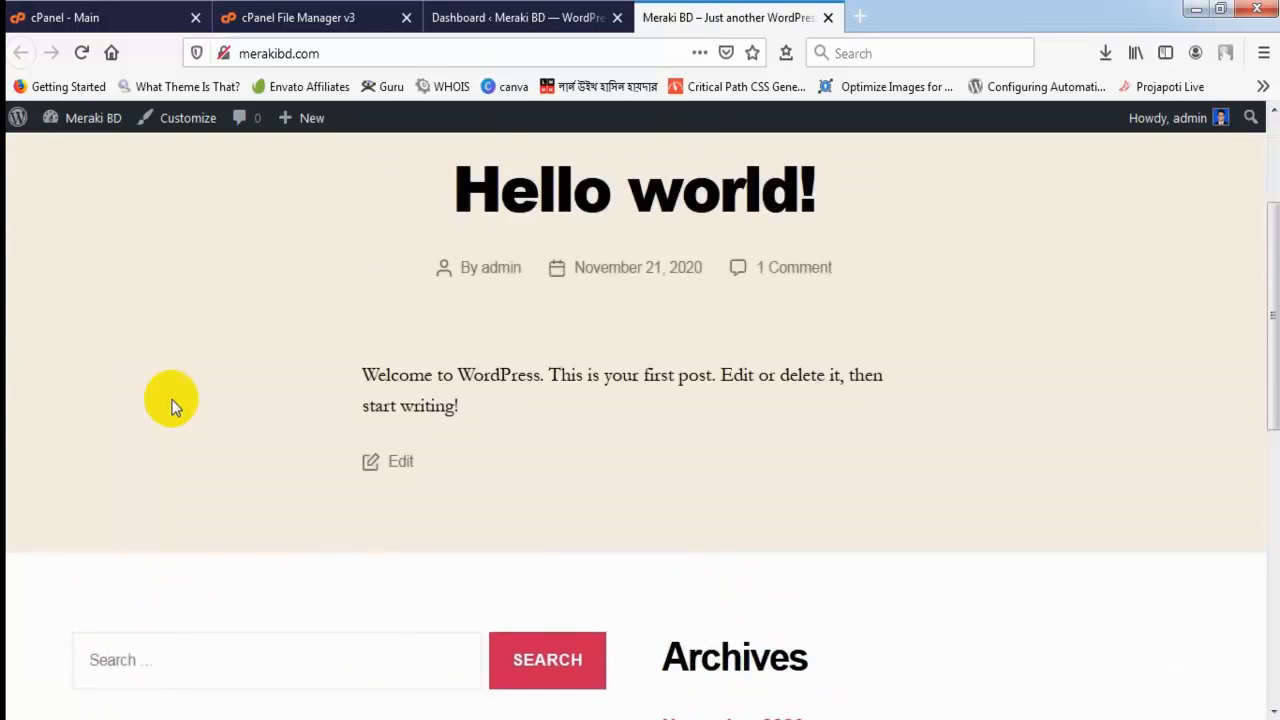
pyautogui.scroll(2, 170, 405)
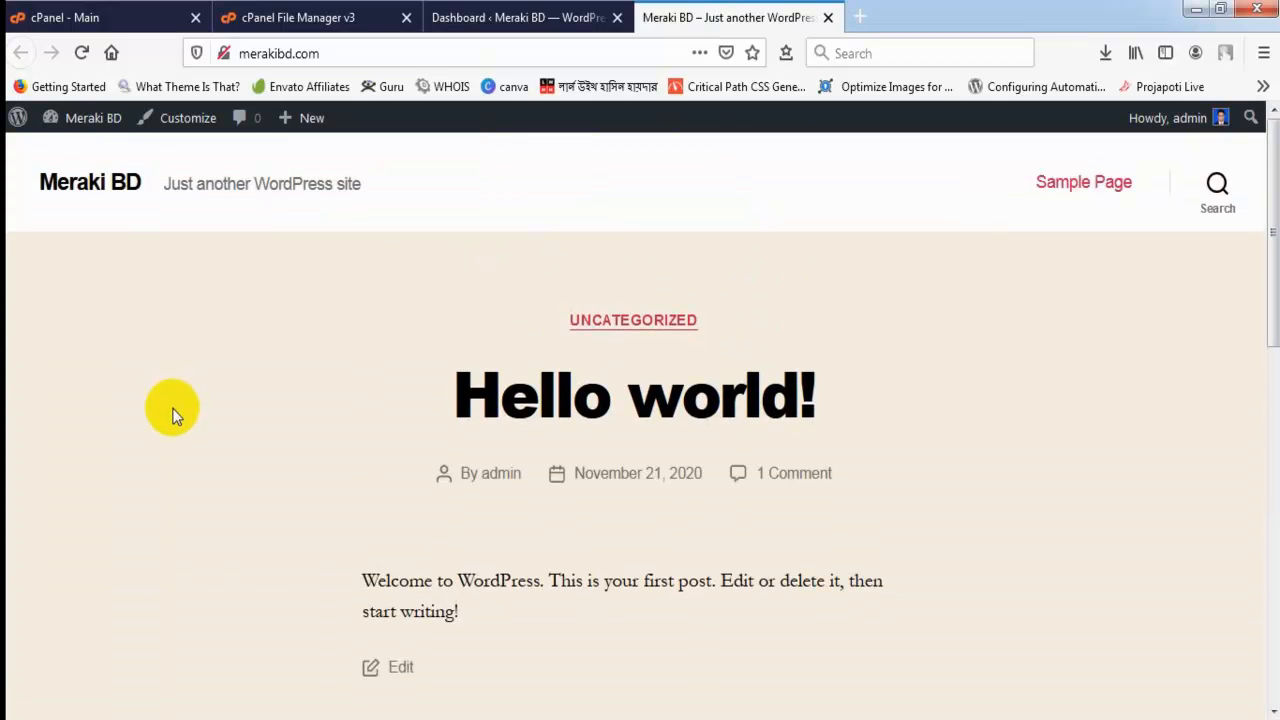